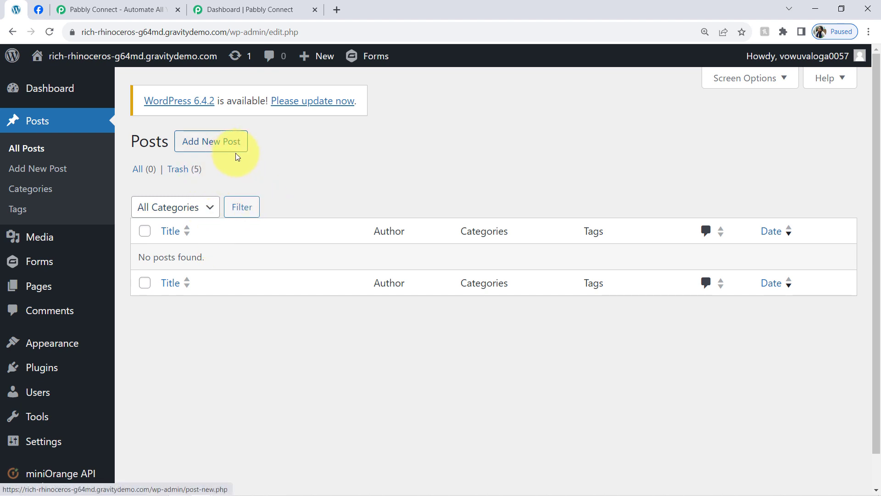
# Step: Look over the LifeCare Supplements Store Facebook page, the WordPress posts list, and the Pabbly Connect home page and dashboard
pyautogui.click(39, 9)
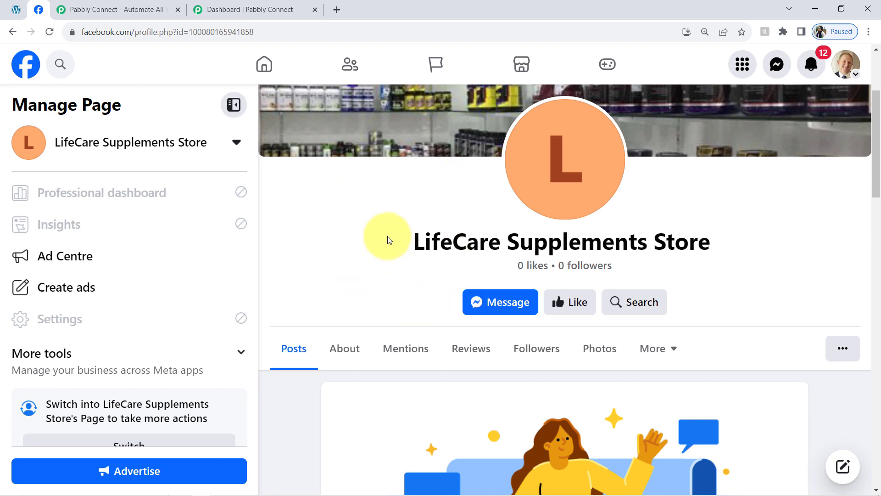
pyautogui.click(14, 12)
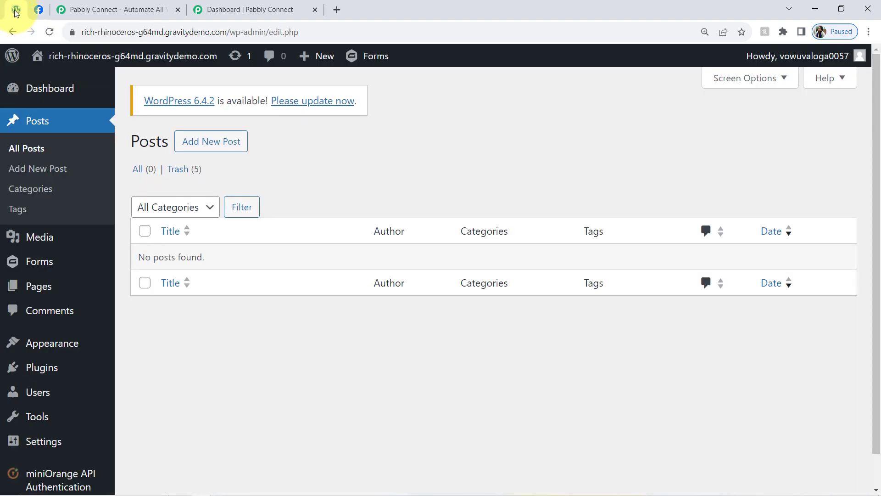
pyautogui.click(90, 11)
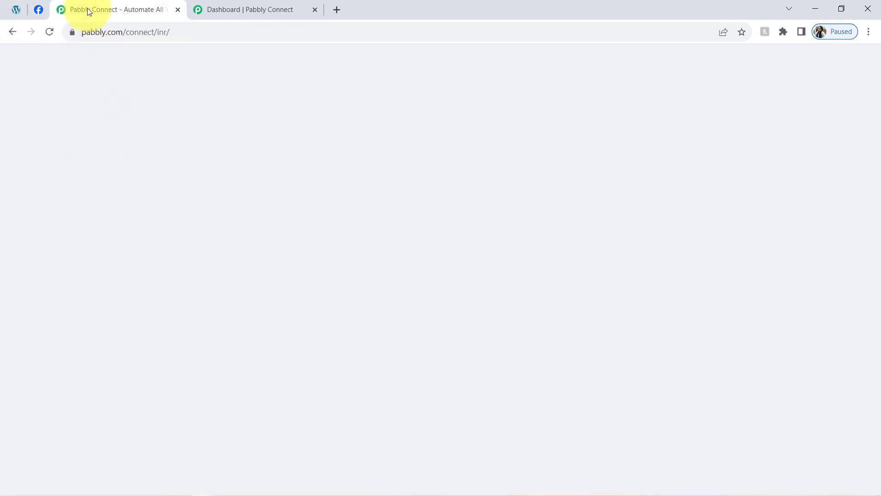
pyautogui.moveTo(81, 31); pyautogui.dragTo(191, 32)
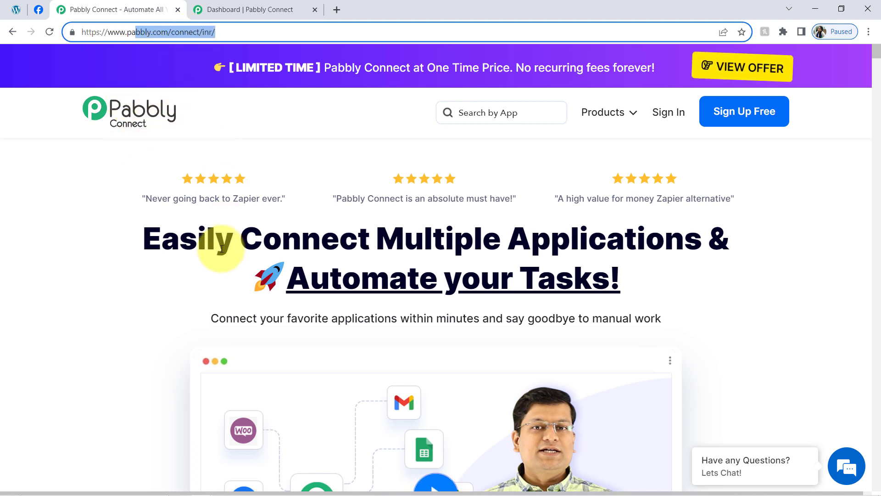
pyautogui.moveTo(199, 241); pyautogui.dragTo(603, 317)
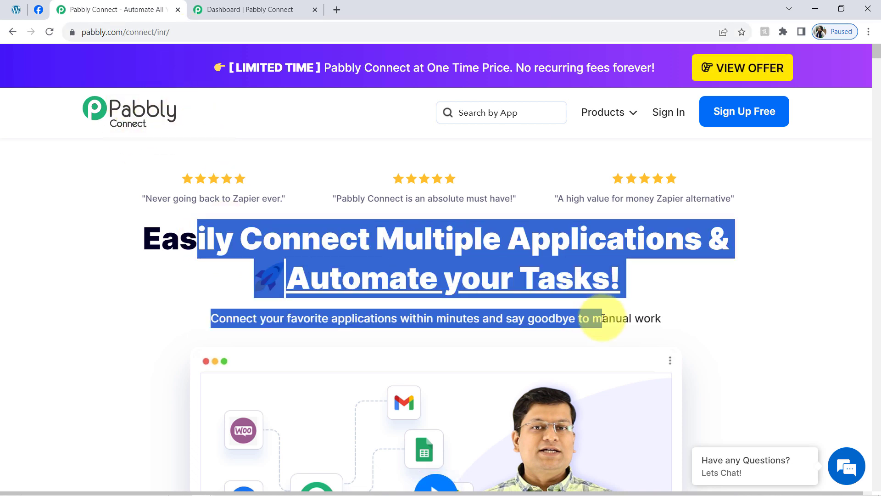
pyautogui.click(378, 240)
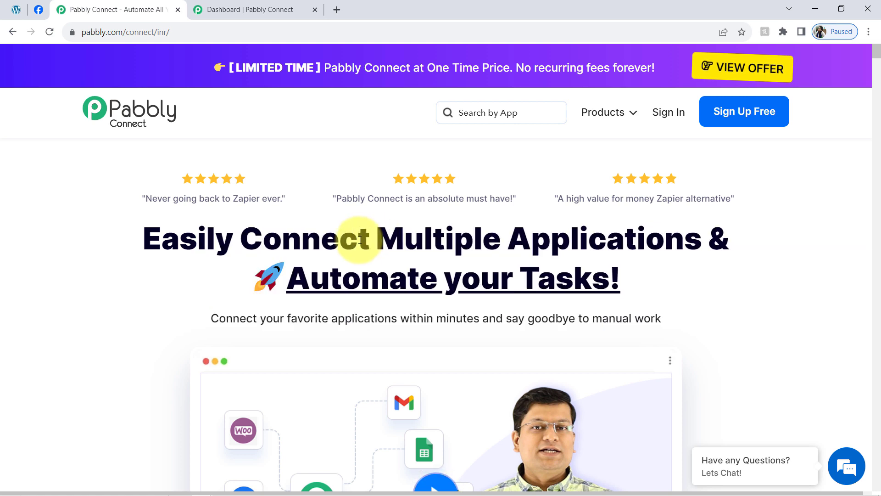
pyautogui.doubleClick(360, 240)
pyautogui.doubleClick(563, 239)
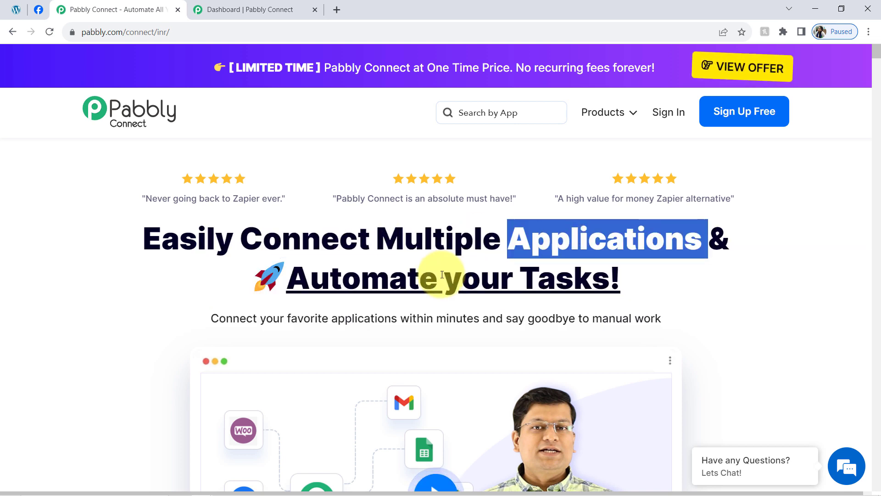
pyautogui.doubleClick(404, 278)
pyautogui.doubleClick(563, 290)
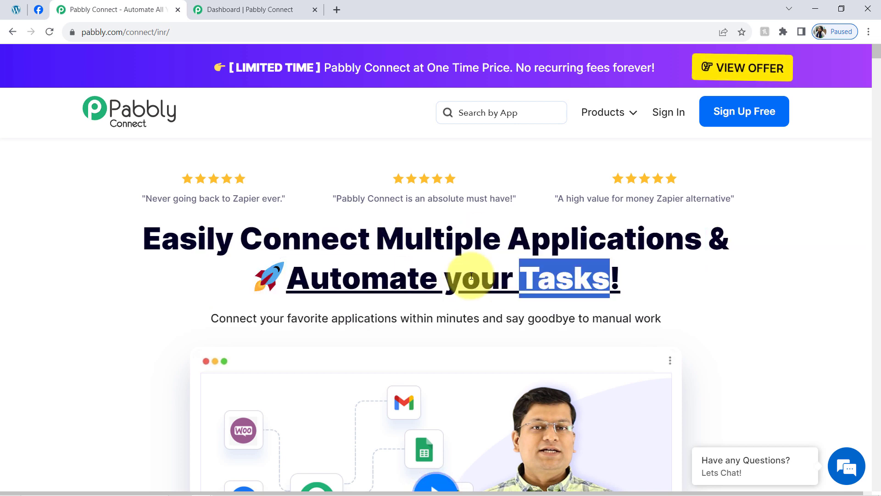
pyautogui.click(285, 5)
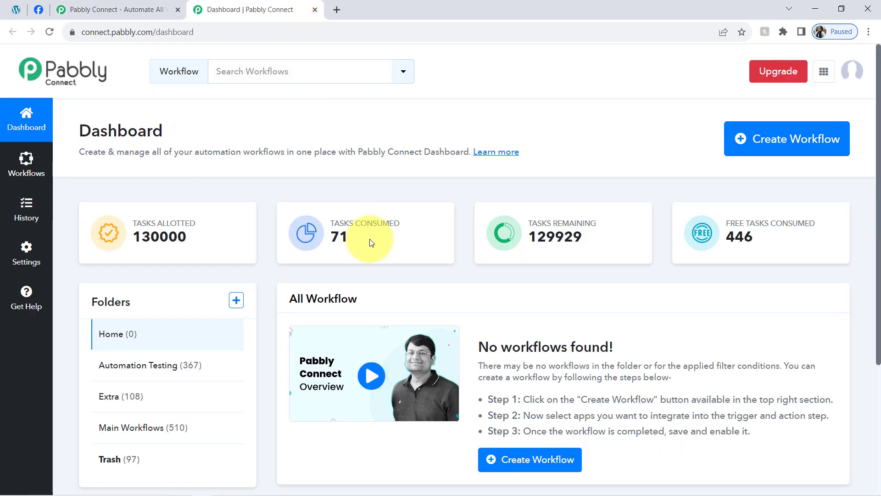
pyautogui.moveTo(364, 252)
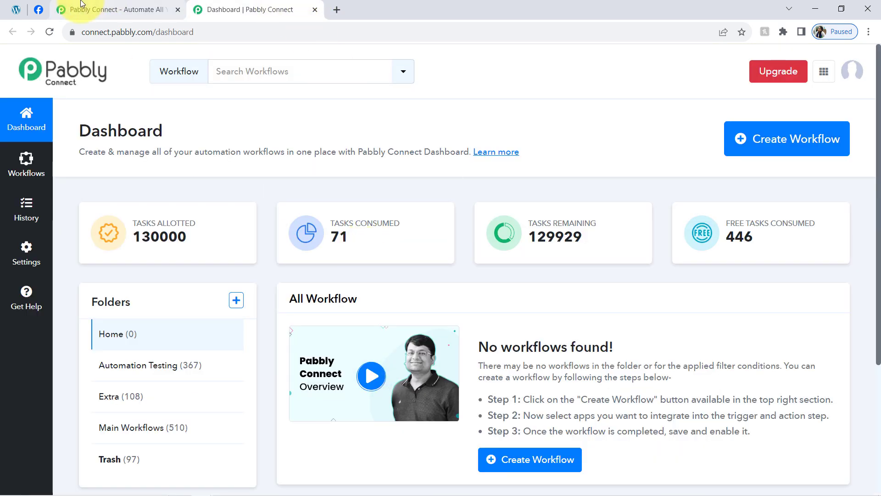
pyautogui.click(105, 7)
pyautogui.click(180, 236)
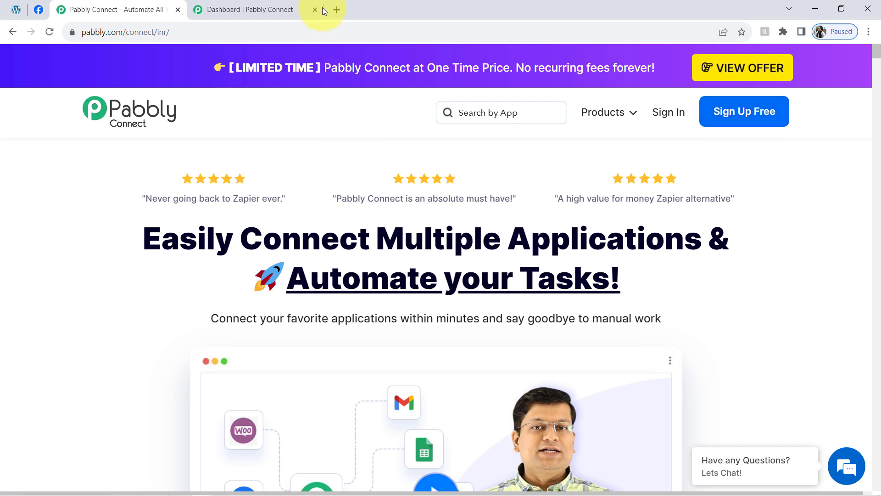
# Step: In the Pabbly Connect dashboard, create a workflow named "Add WordPress Post Tags as Hashtags on Facebook Page" in the Main Workflows folder
pyautogui.click(290, 4)
pyautogui.doubleClick(138, 131)
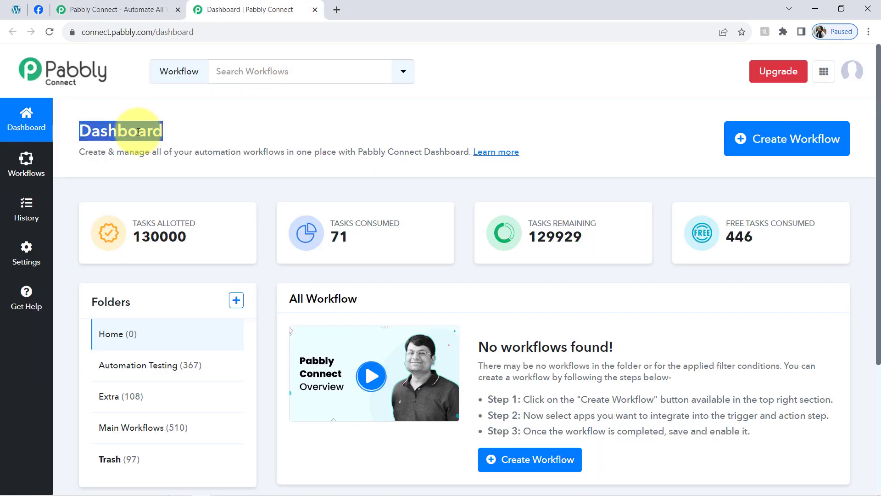
pyautogui.click(783, 141)
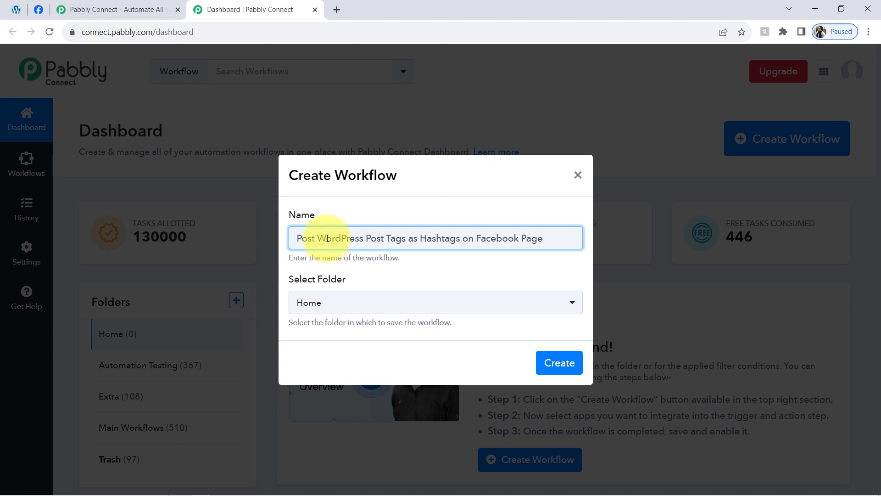
pyautogui.moveTo(322, 238)
pyautogui.mouseDown()
pyautogui.moveTo(373, 233)
pyautogui.moveTo(338, 241)
pyautogui.mouseUp()
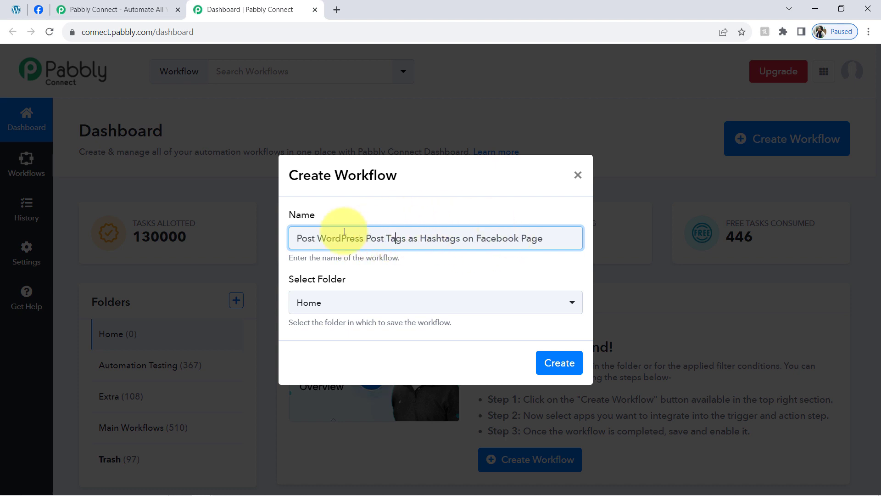
pyautogui.write('Add')
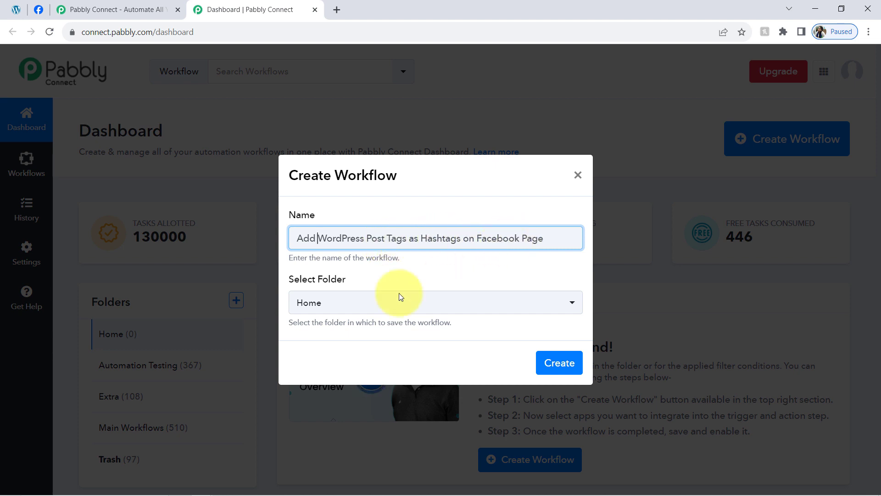
pyautogui.click(339, 308)
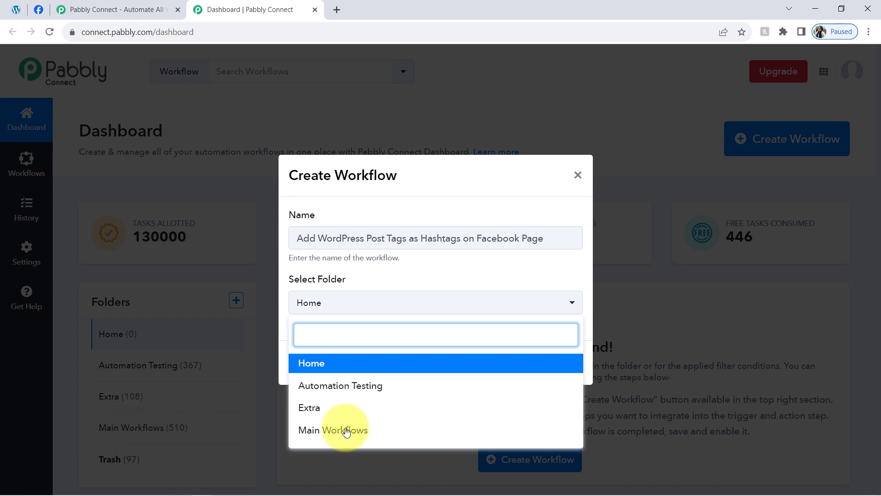
pyautogui.click(388, 430)
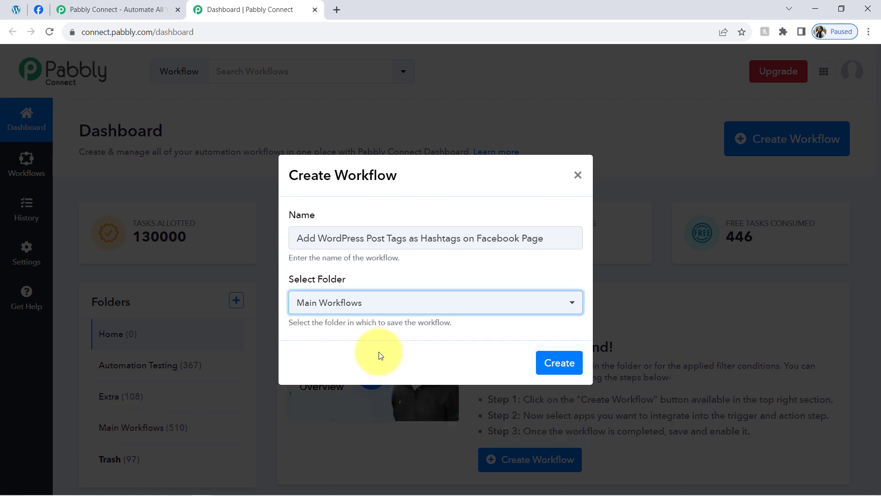
pyautogui.click(549, 363)
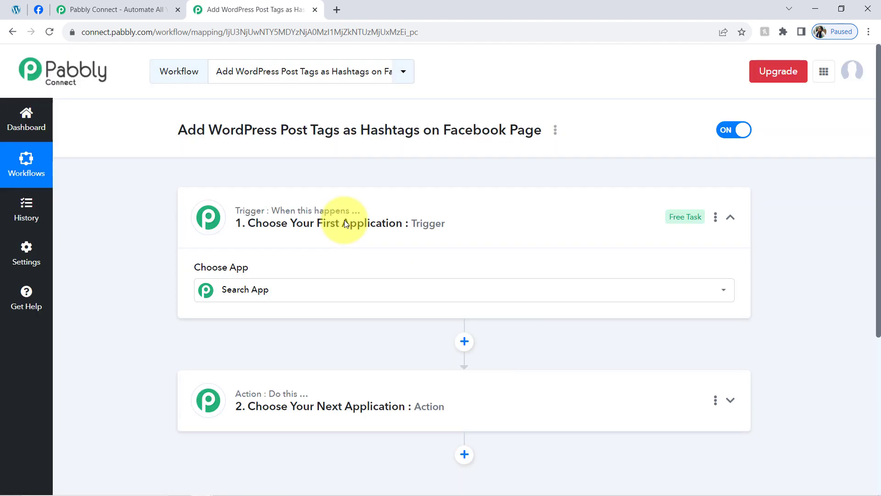
# Step: Choose WordPress as the workflow's trigger application, using the app name copied from the workflow title for the search
pyautogui.click(344, 222)
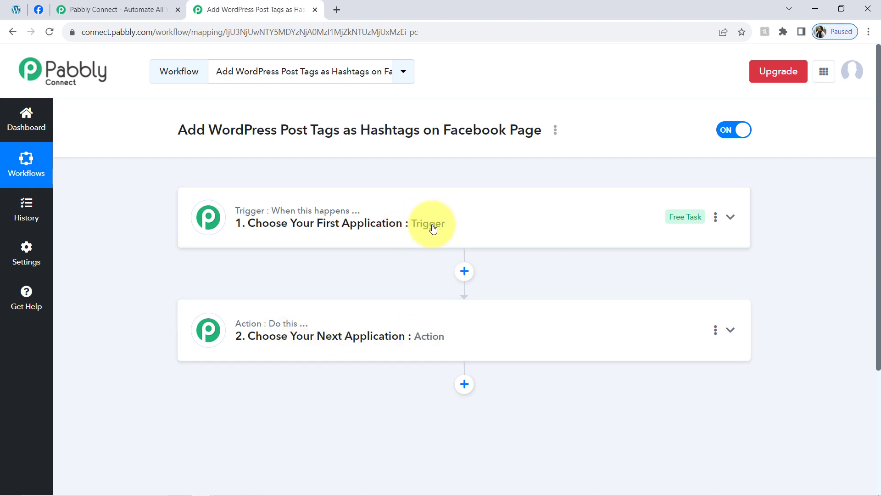
pyautogui.click(401, 204)
pyautogui.moveTo(209, 130); pyautogui.dragTo(373, 125)
pyautogui.click(413, 123)
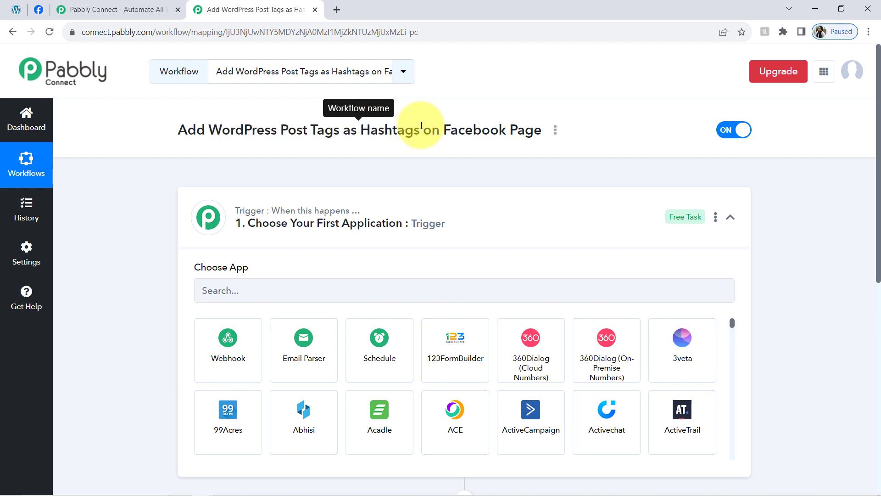
pyautogui.hotkey('ctrl', 'c')
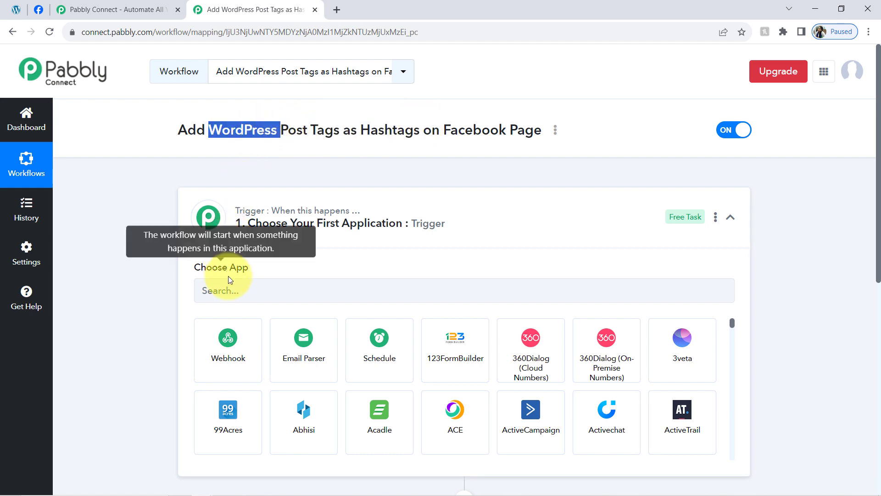
pyautogui.click(225, 289)
pyautogui.hotkey('ctrl', 'v')
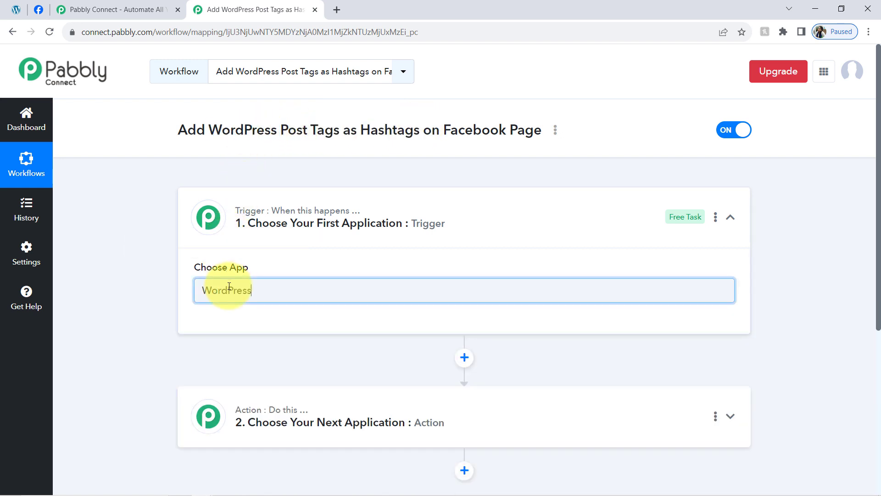
pyautogui.click(246, 348)
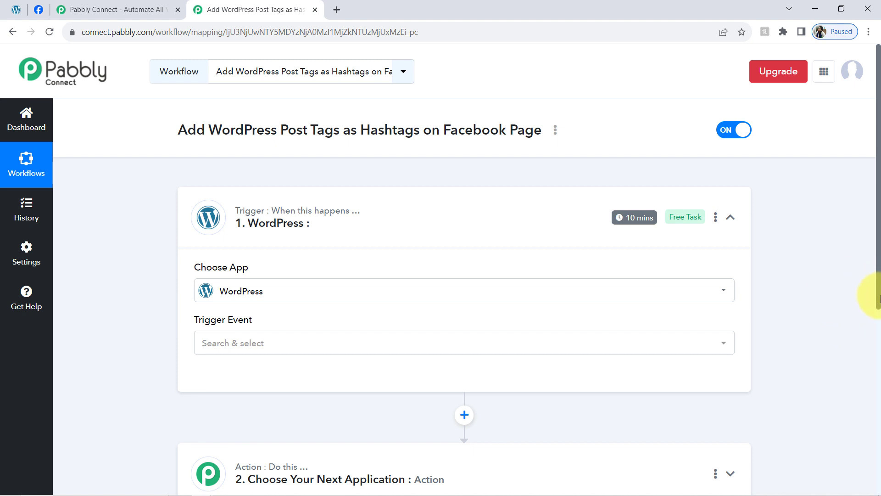
# Step: Choose Facebook Pages as the application for the workflow's action step
pyautogui.moveTo(879, 297); pyautogui.dragTo(859, 428)
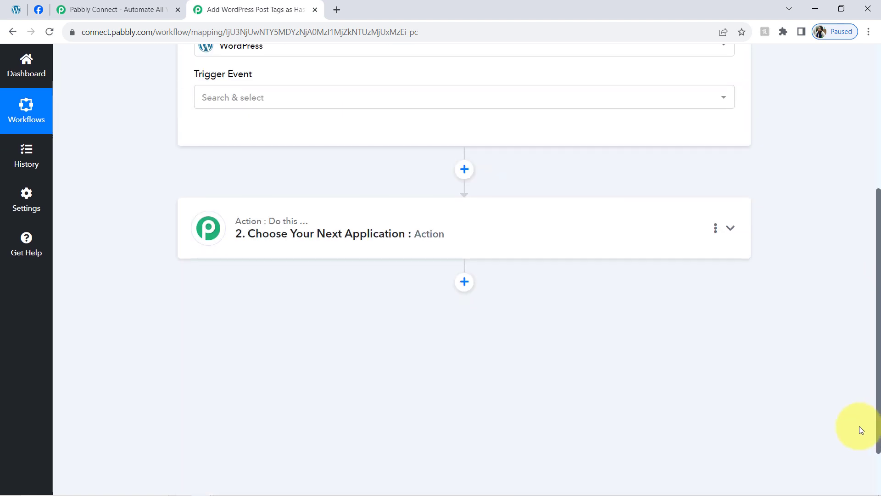
pyautogui.click(338, 253)
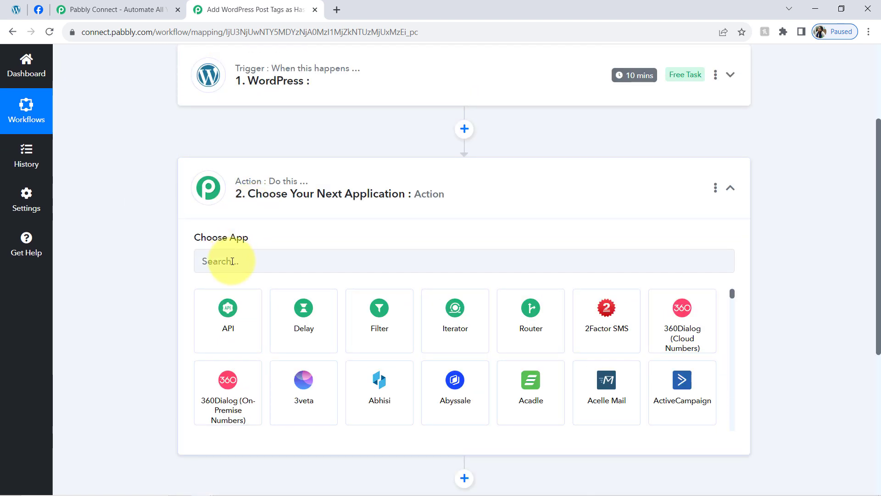
pyautogui.click(222, 257)
pyautogui.write('faceb')
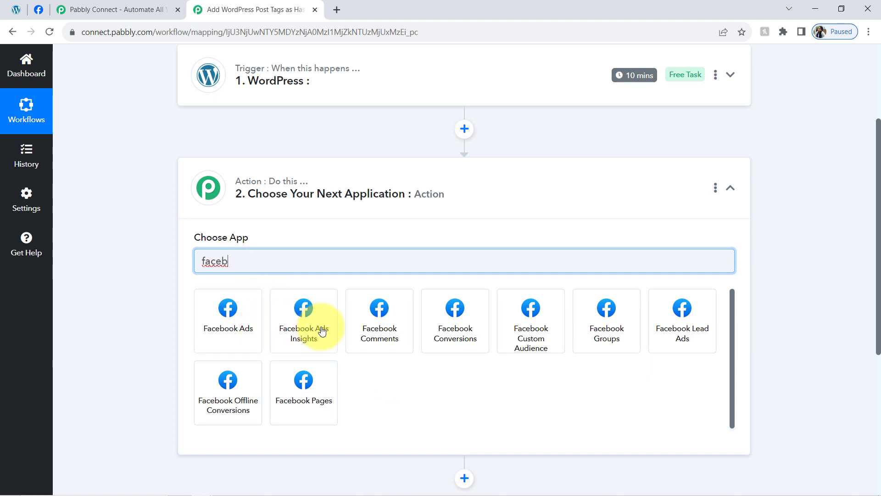
pyautogui.click(315, 370)
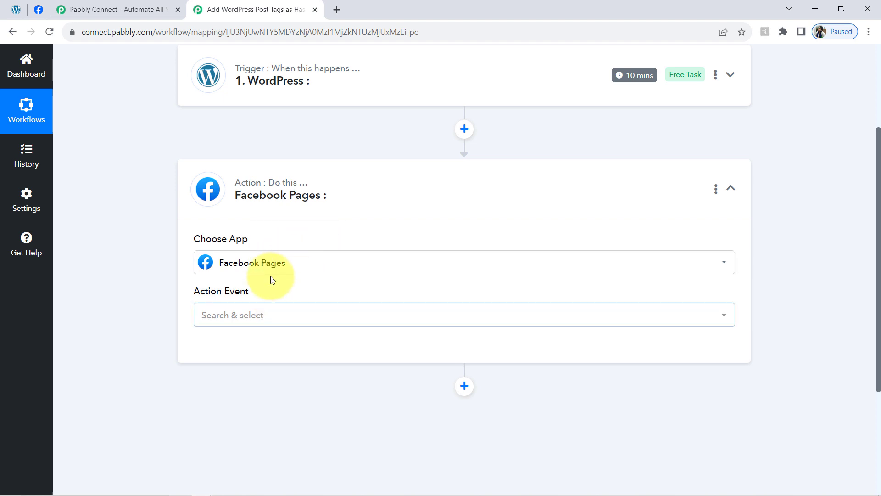
pyautogui.click(261, 203)
# Step: Set the trigger event of the WordPress step to New Post Published
pyautogui.moveTo(876, 214); pyautogui.dragTo(875, 112)
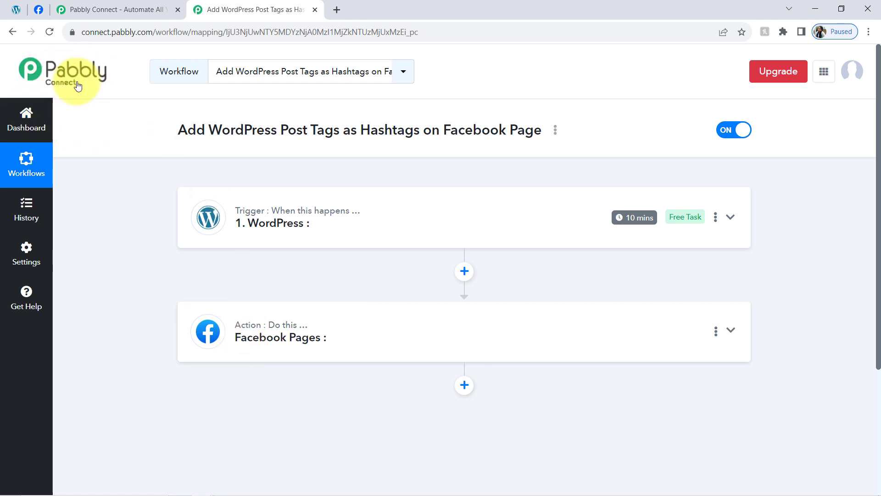
pyautogui.click(270, 220)
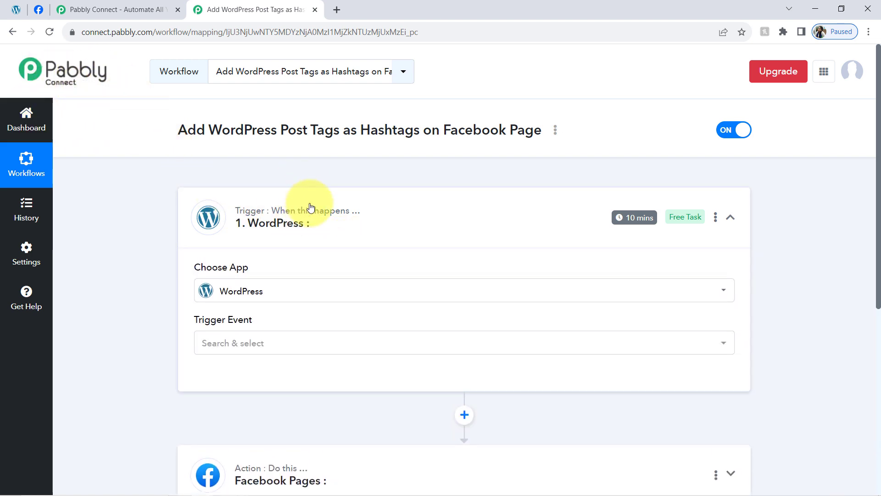
pyautogui.scroll(-2, 877, 165)
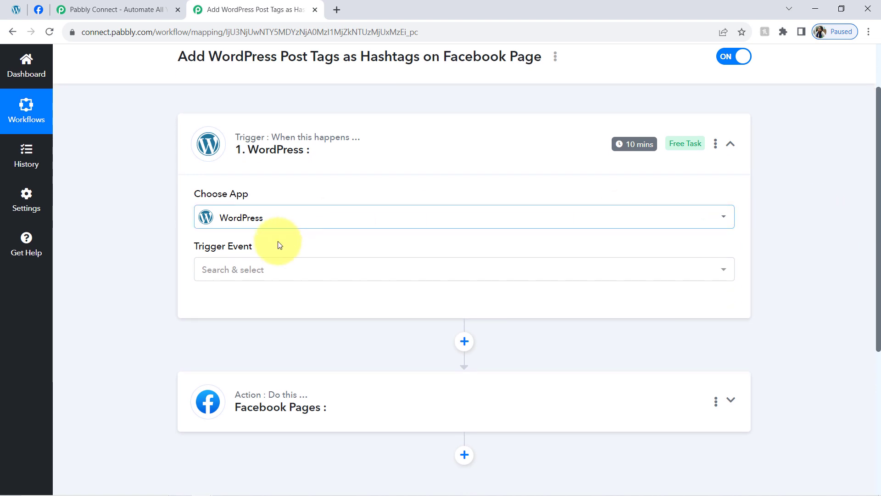
pyautogui.click(235, 270)
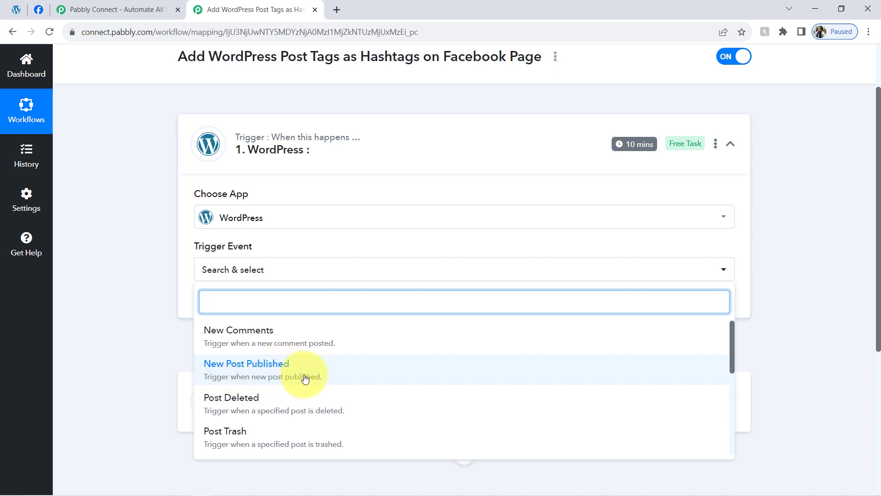
pyautogui.click(276, 376)
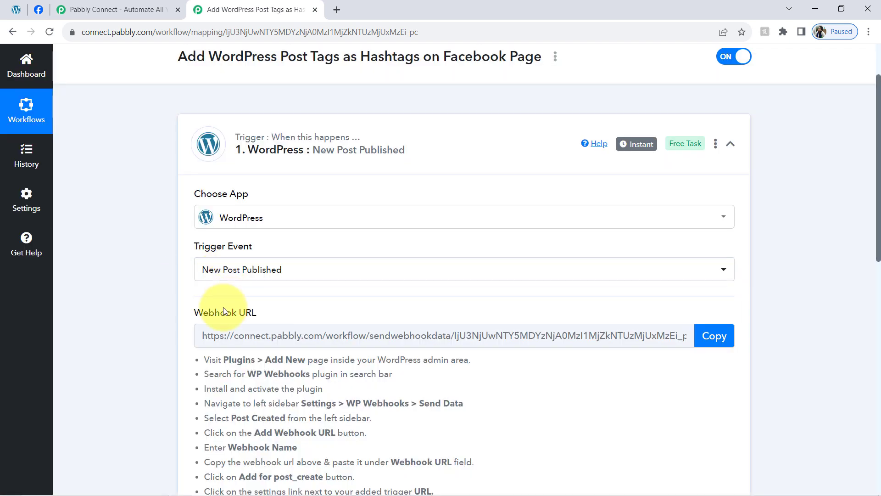
# Step: Copy the WordPress trigger's webhook URL and review the WP Webhooks setup instructions listed below it
pyautogui.moveTo(197, 316); pyautogui.dragTo(252, 315)
pyautogui.moveTo(878, 151); pyautogui.dragTo(879, 215)
pyautogui.moveTo(219, 204); pyautogui.dragTo(334, 365)
pyautogui.click(292, 215)
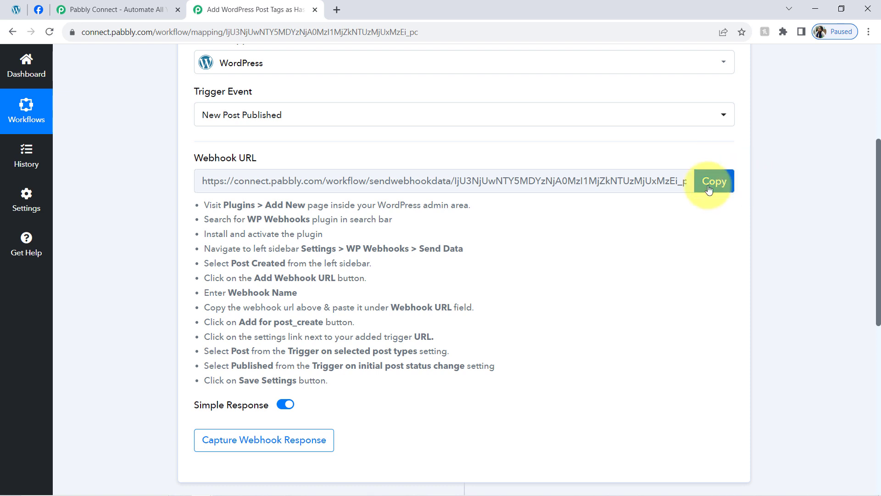
pyautogui.click(726, 179)
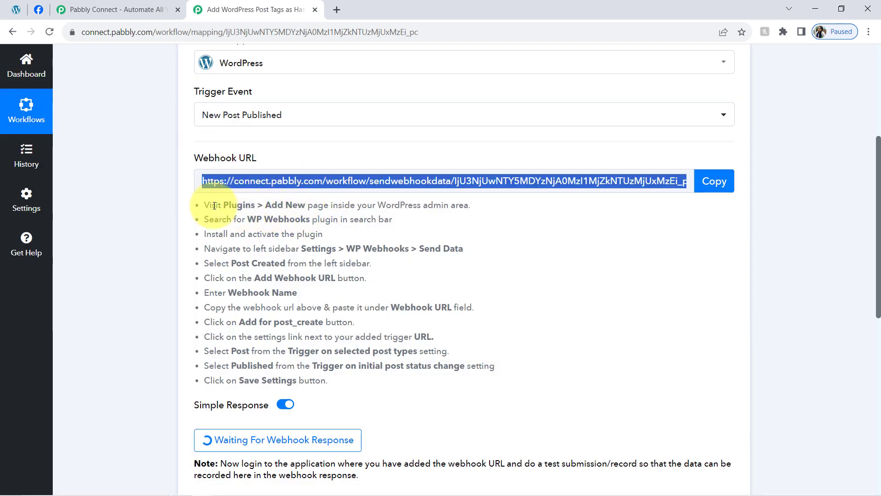
pyautogui.moveTo(212, 205); pyautogui.dragTo(304, 366)
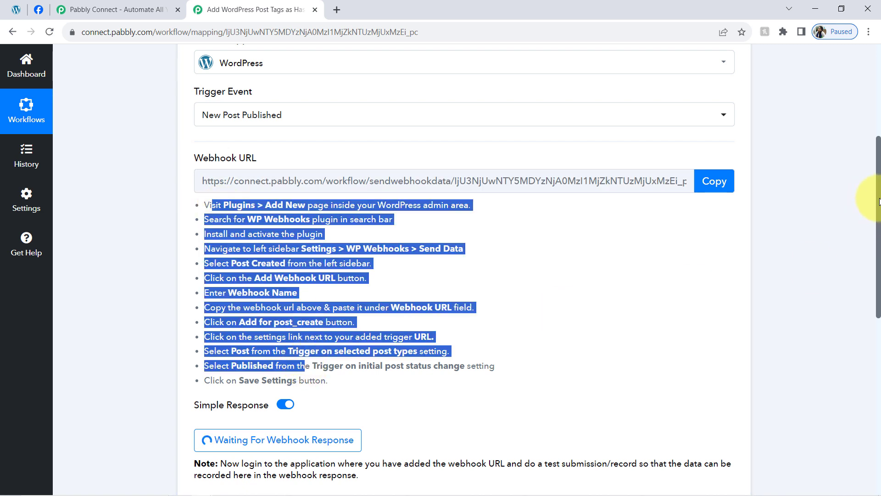
# Step: Switch to the WordPress admin, find the WP Webhooks plugin among the installed plugins, and open its settings
pyautogui.moveTo(880, 199); pyautogui.dragTo(879, 235)
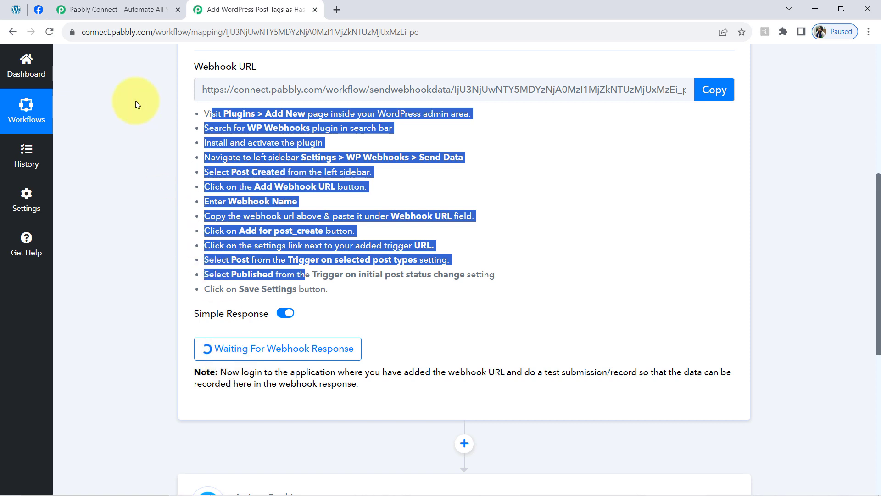
pyautogui.click(8, 4)
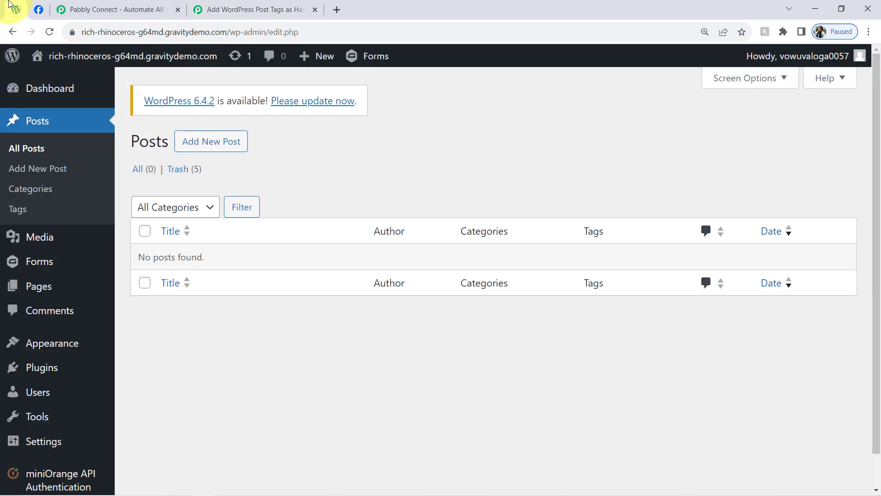
pyautogui.moveTo(41, 365)
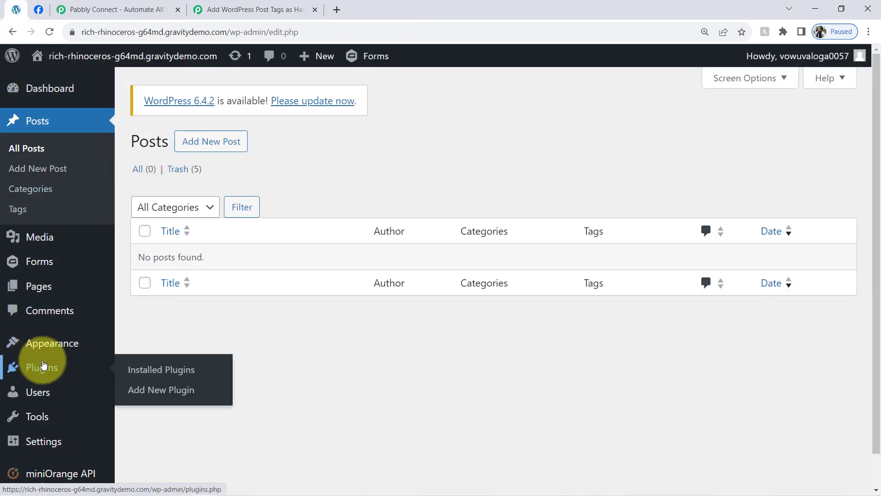
pyautogui.click(202, 10)
pyautogui.click(329, 225)
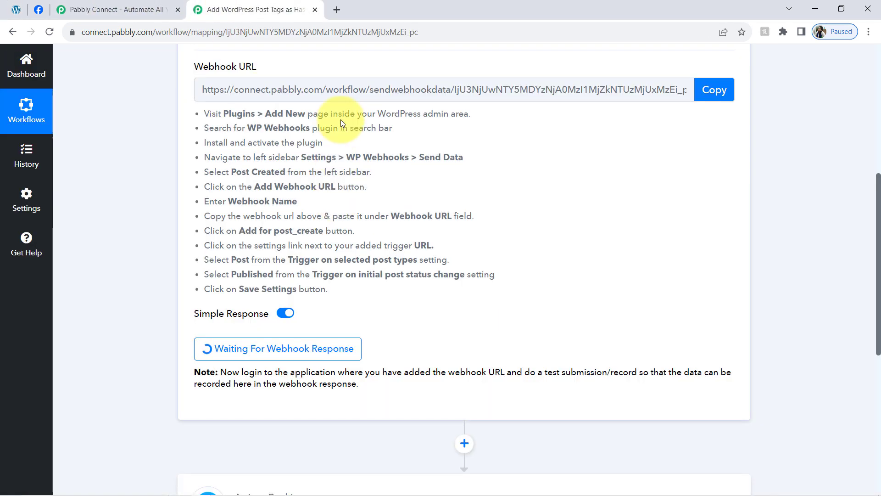
pyautogui.moveTo(255, 126); pyautogui.dragTo(309, 131)
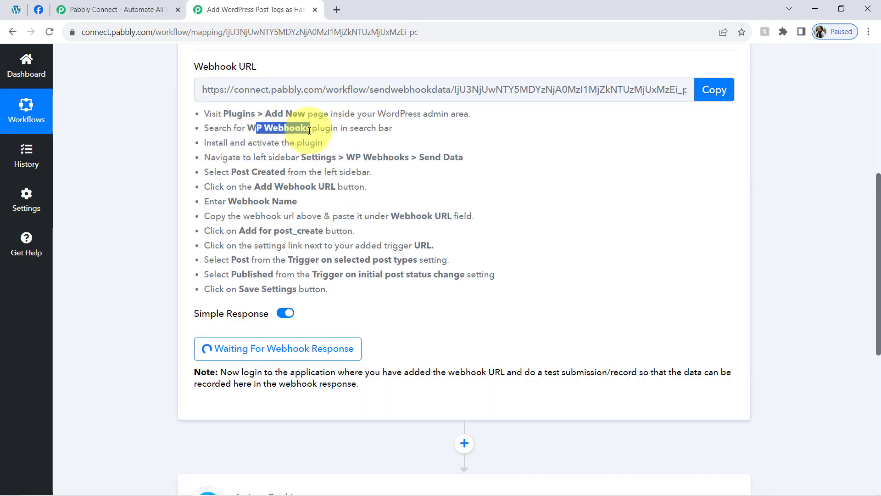
pyautogui.click(17, 10)
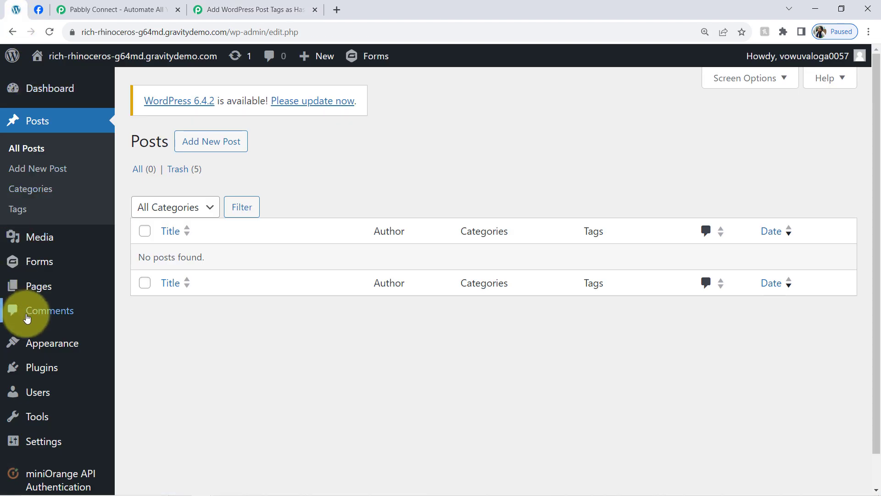
pyautogui.click(21, 370)
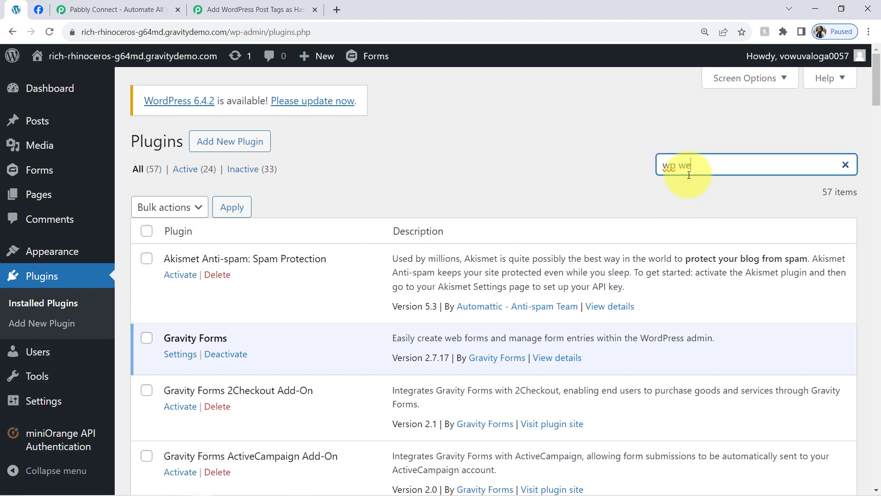
pyautogui.write('ok')
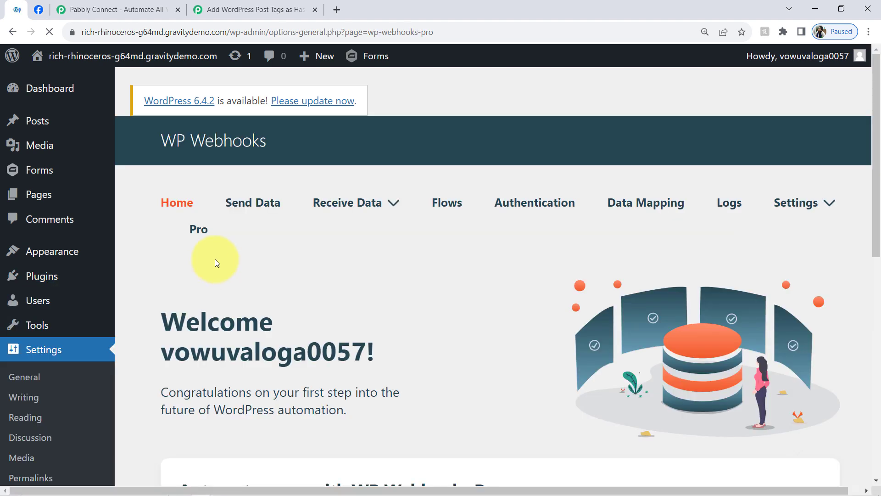
# Step: In the Send Data section of WP Webhooks, filter the triggers by "pos" and open the Post created trigger
pyautogui.moveTo(240, 242)
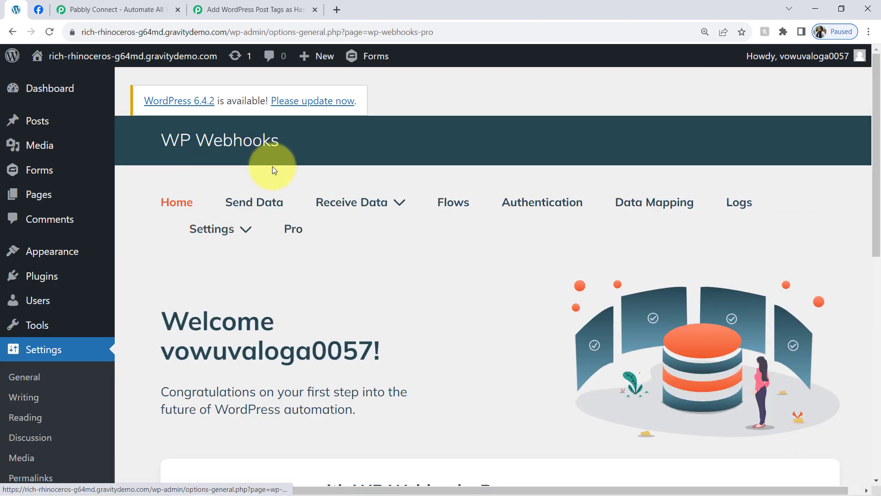
pyautogui.click(261, 204)
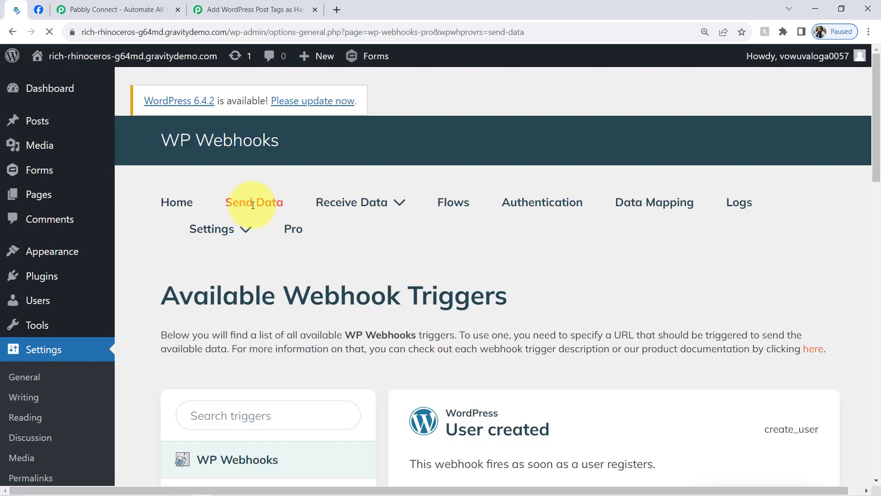
pyautogui.moveTo(879, 167); pyautogui.dragTo(877, 245)
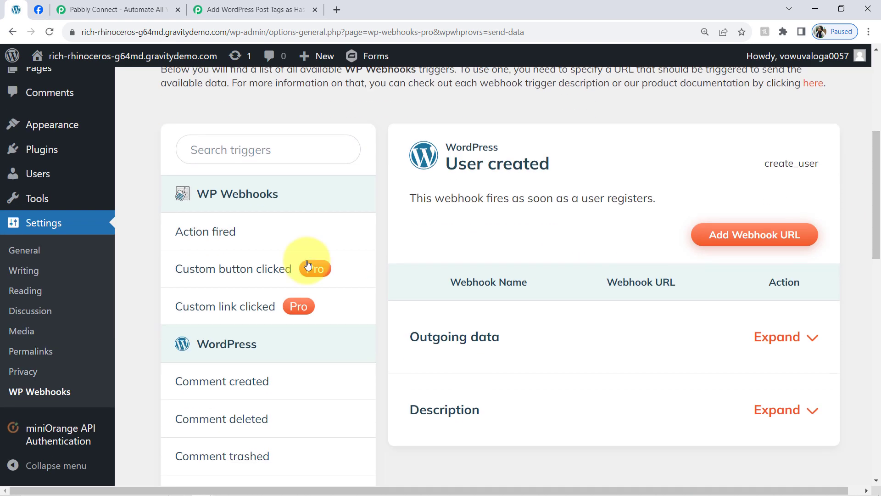
pyautogui.click(234, 10)
pyautogui.scroll(3, 867, 225)
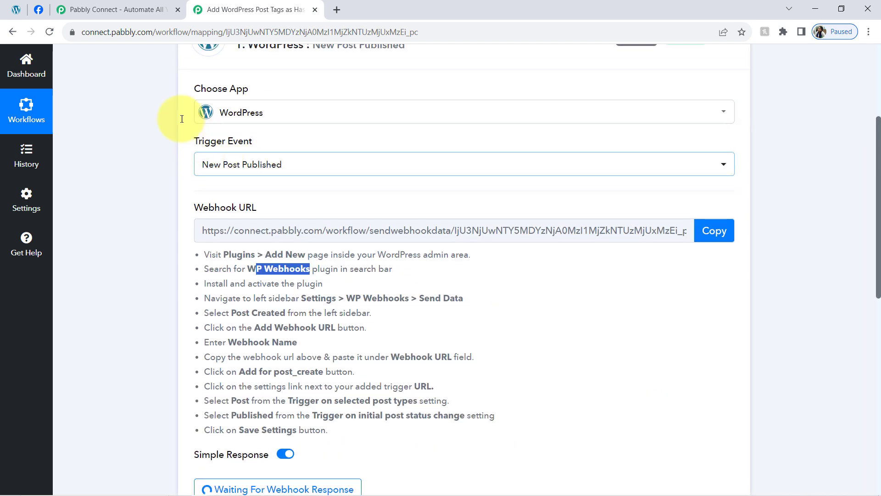
pyautogui.click(16, 9)
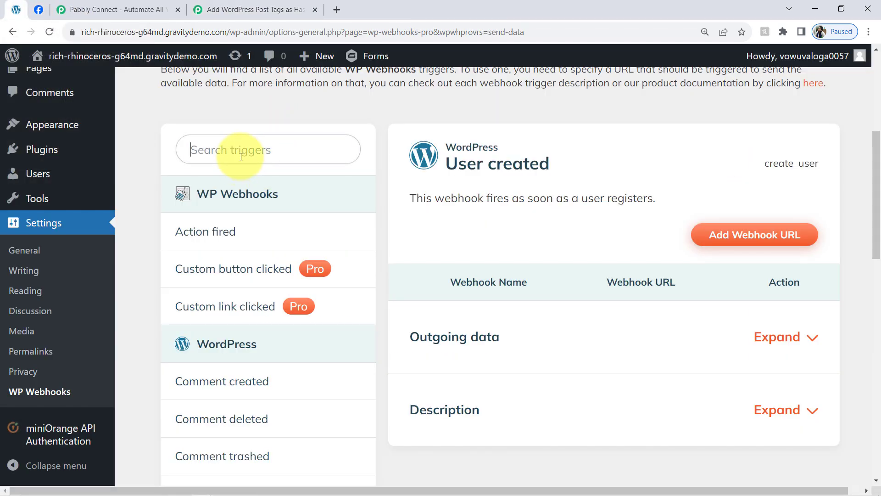
pyautogui.click(240, 160)
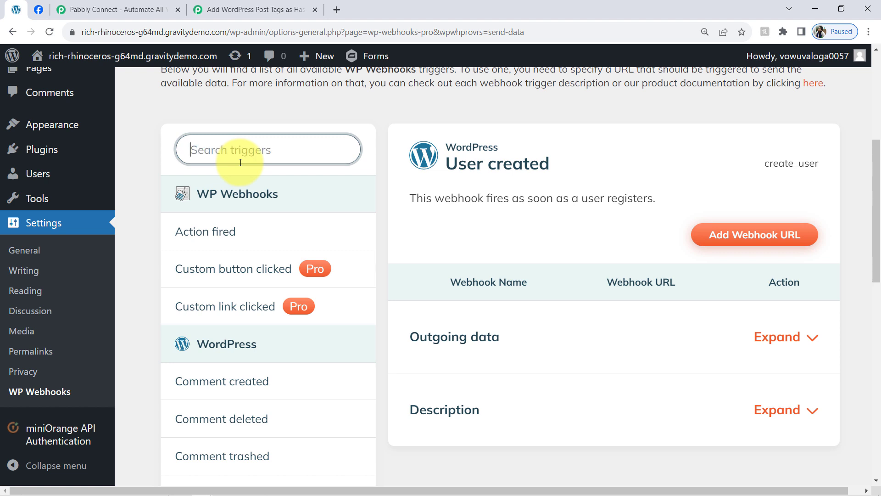
pyautogui.write('pos')
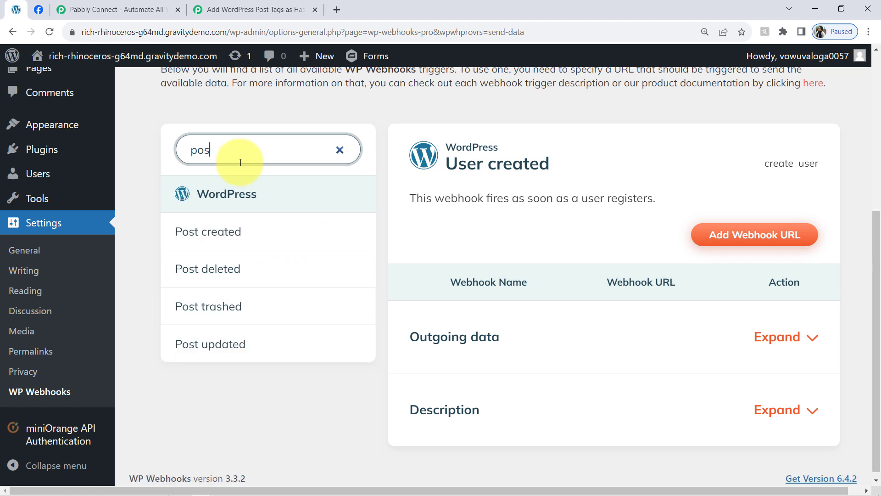
pyautogui.click(220, 242)
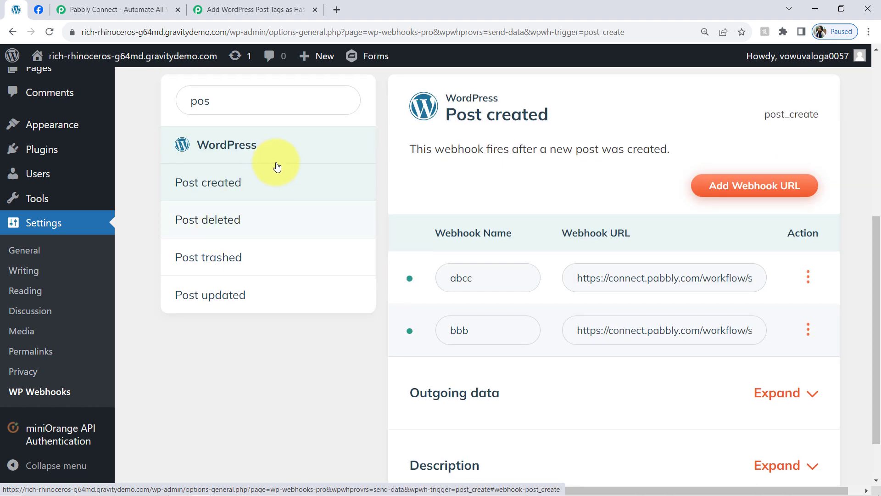
pyautogui.scroll(-1, 367, 161)
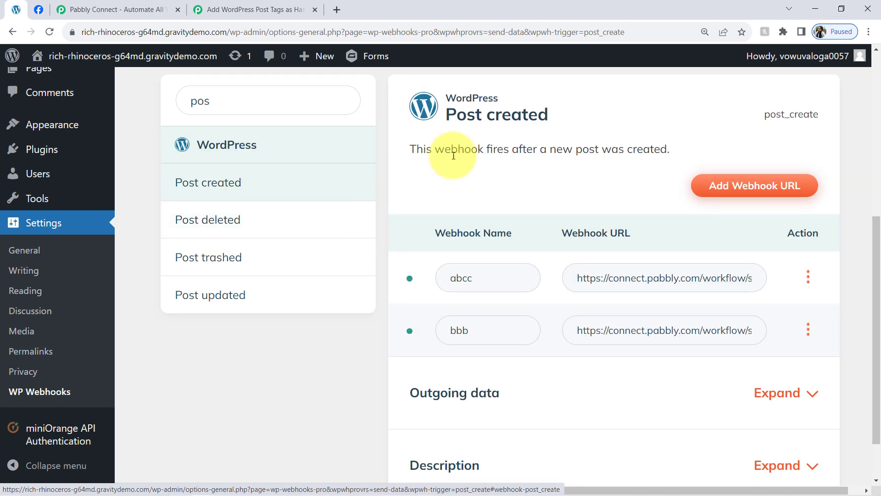
# Step: Add a webhook named "Connection with Pabbly Connect" to the Post created trigger, using the copied Pabbly webhook URL
pyautogui.click(753, 188)
pyautogui.click(331, 176)
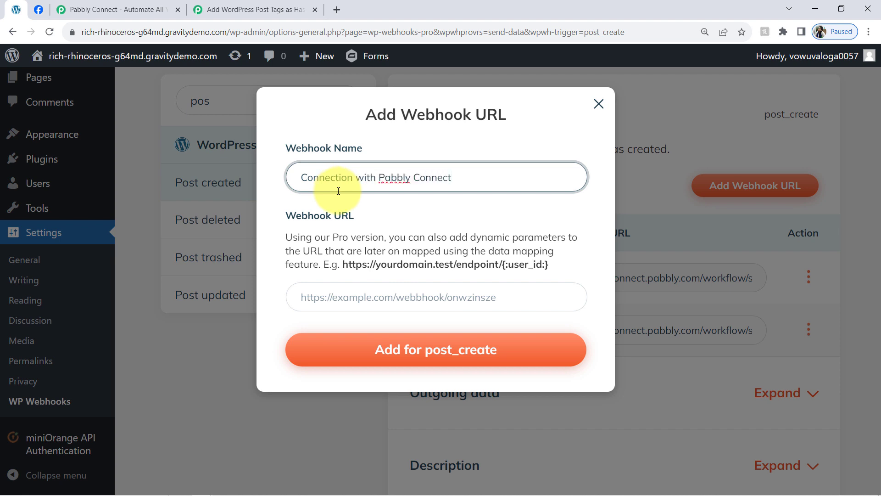
pyautogui.click(315, 297)
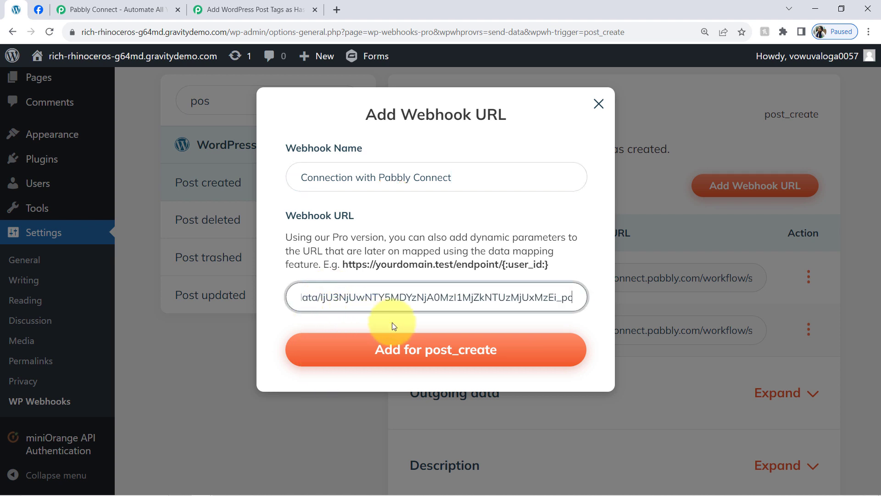
pyautogui.click(404, 353)
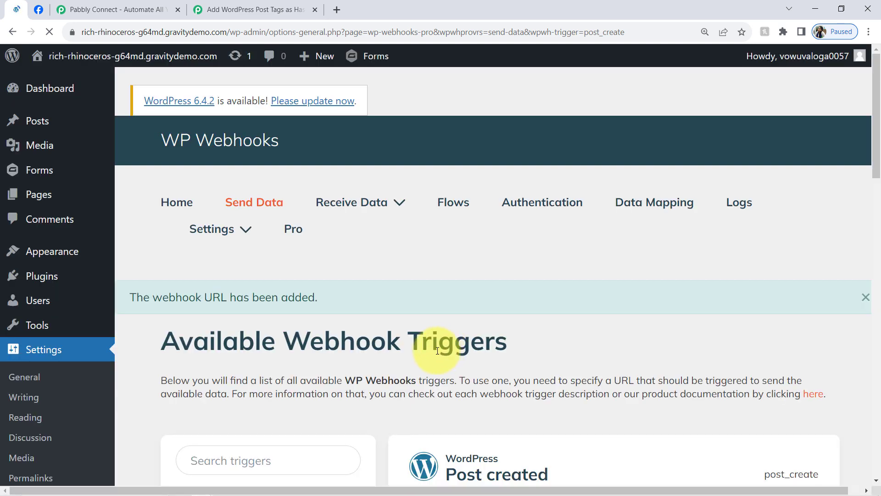
# Step: Set the new webhook to trigger on post type Post with initial status Published, and save its settings
pyautogui.moveTo(874, 171); pyautogui.dragTo(873, 298)
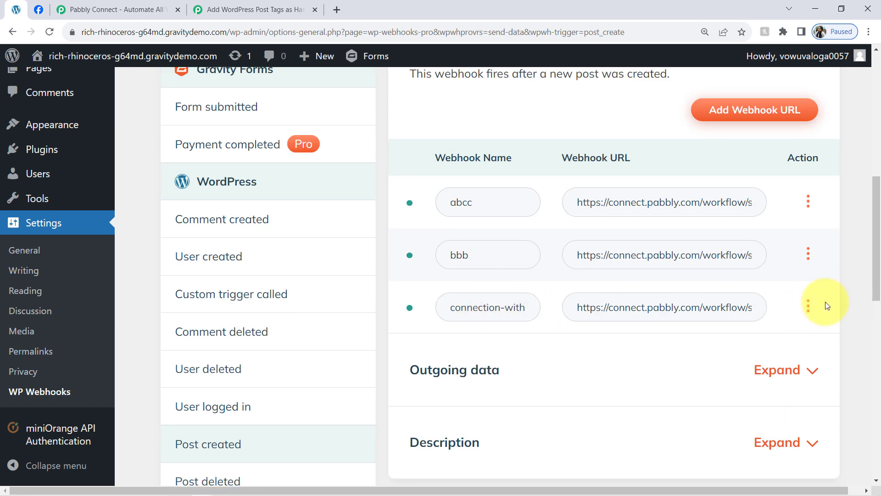
pyautogui.click(809, 306)
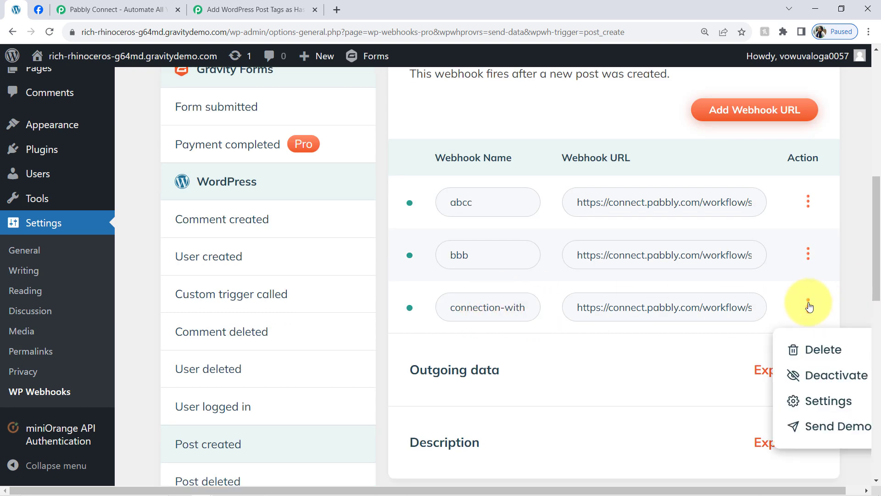
pyautogui.click(816, 404)
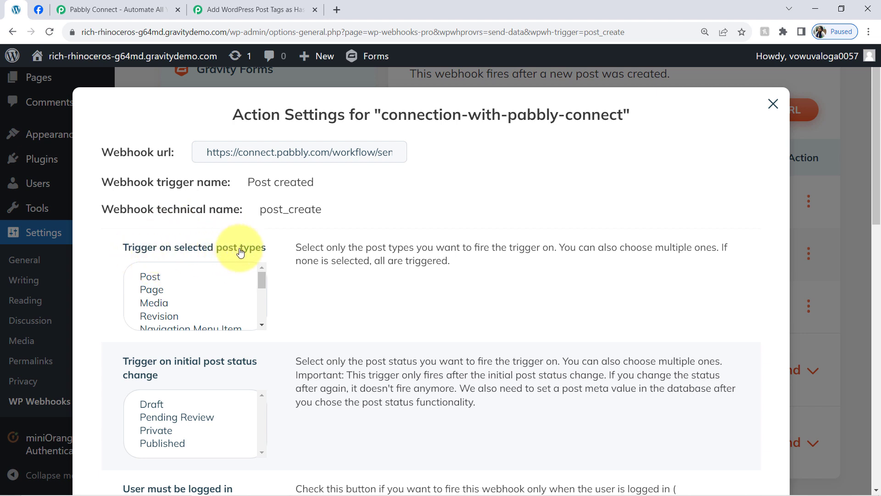
pyautogui.click(153, 280)
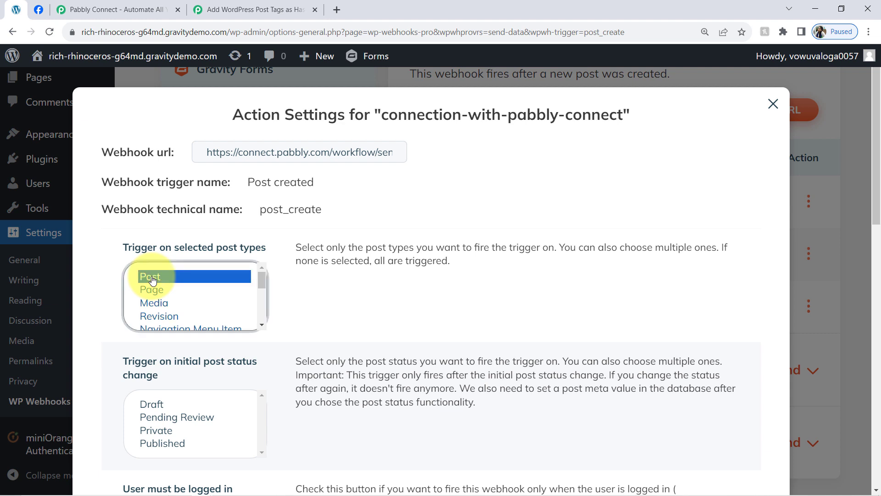
pyautogui.click(146, 444)
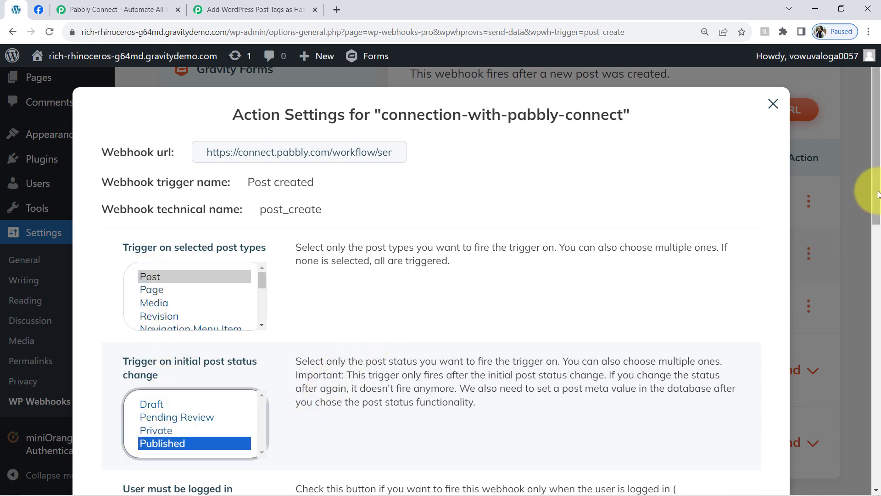
pyautogui.moveTo(876, 202); pyautogui.dragTo(819, 450)
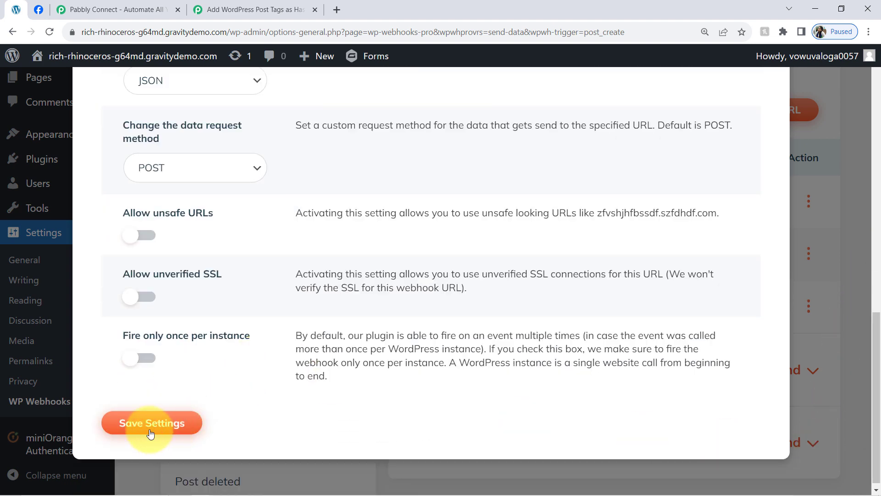
pyautogui.click(142, 423)
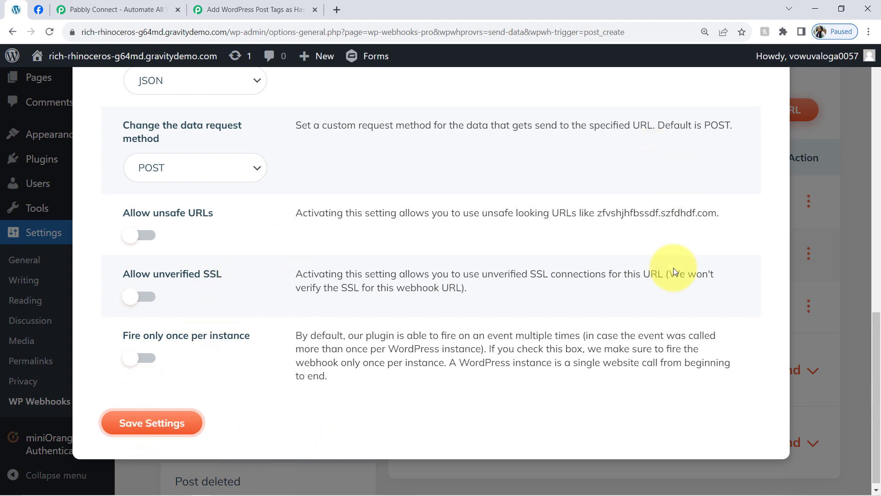
pyautogui.click(830, 244)
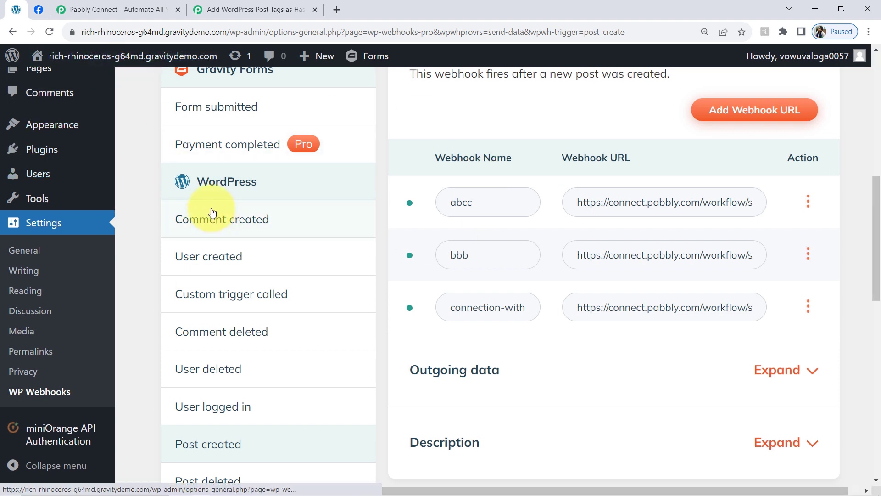
# Step: Return to the Pabbly workflow and examine the webhook response status and the note about making a test submission
pyautogui.click(235, 6)
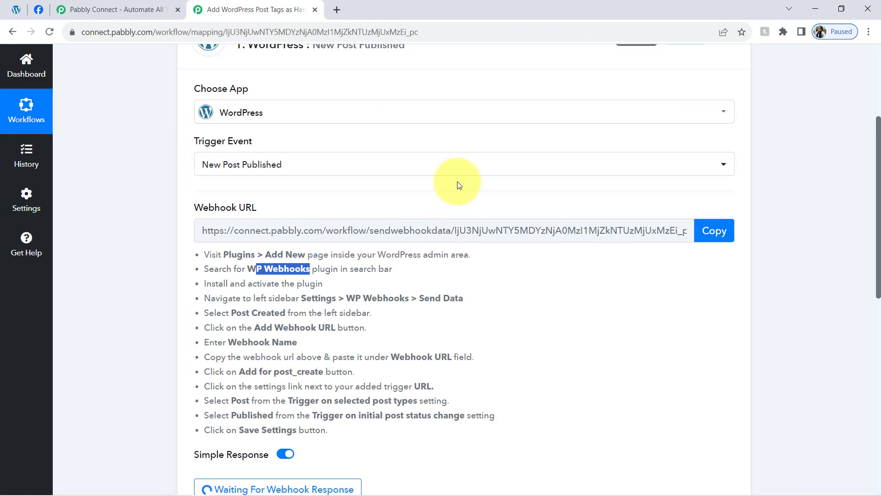
pyautogui.scroll(-5, 879, 169)
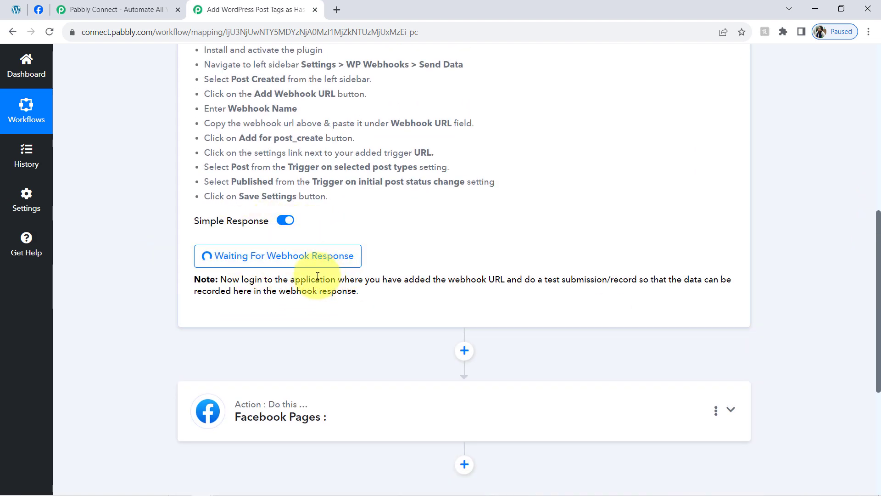
pyautogui.moveTo(253, 285); pyautogui.dragTo(315, 318)
pyautogui.click(16, 9)
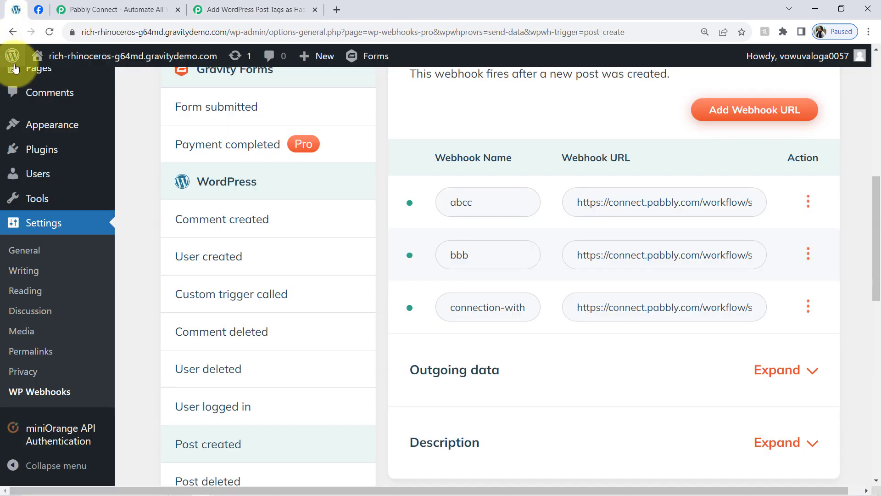
pyautogui.click(294, 3)
pyautogui.click(511, 262)
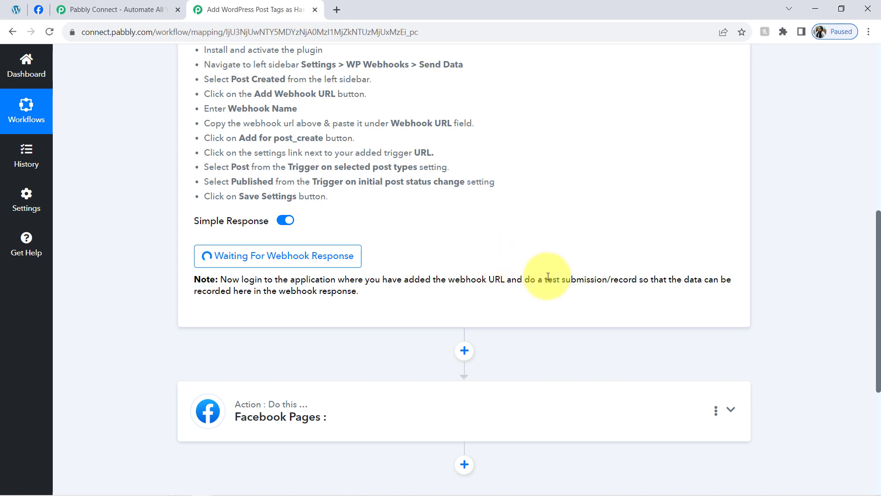
pyautogui.moveTo(544, 279); pyautogui.dragTo(590, 279)
pyautogui.scroll(5, 878, 274)
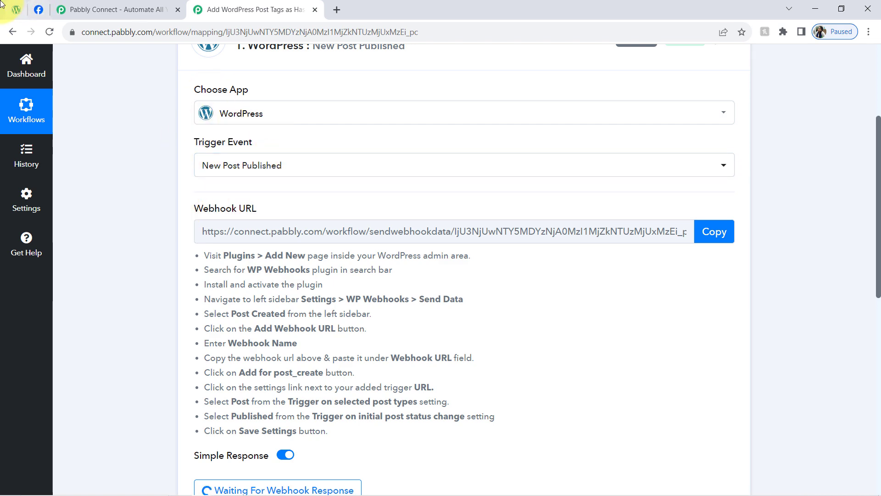
# Step: Switch back to the WordPress admin and open the list of all posts
pyautogui.click(16, 9)
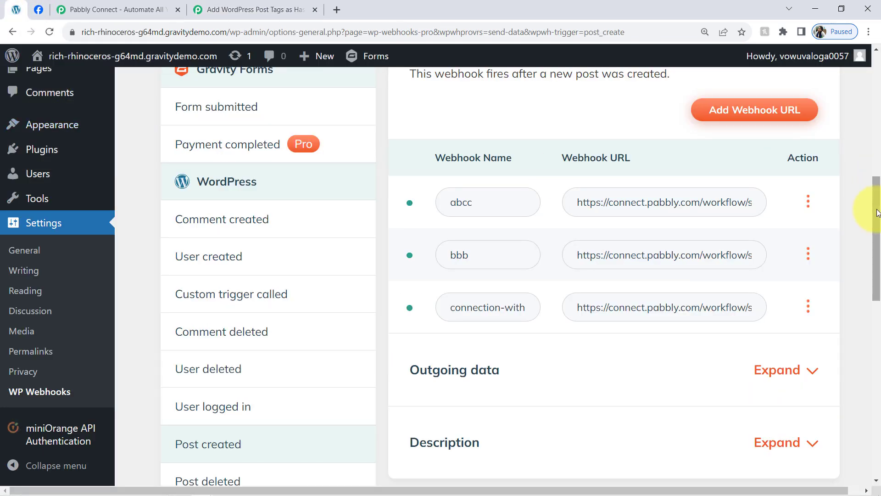
pyautogui.moveTo(878, 212); pyautogui.dragTo(878, 81)
pyautogui.click(21, 123)
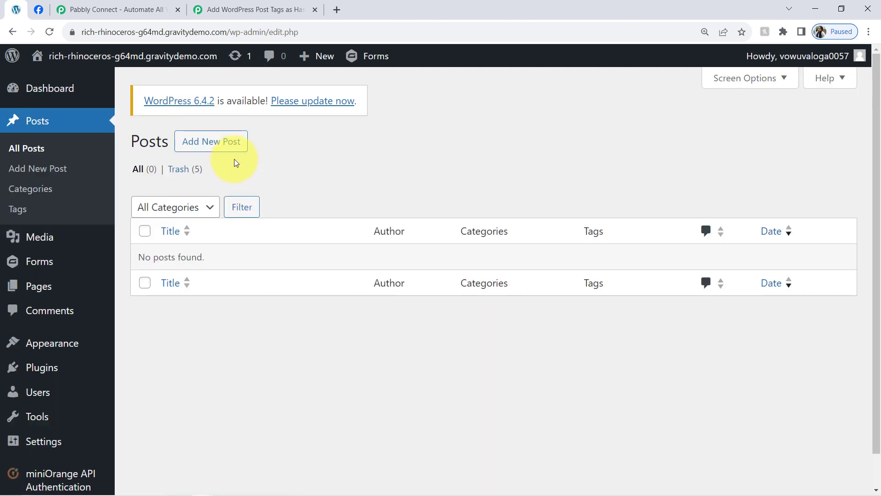
# Step: Create a new post titled "How to Gain Weight" and paste the weight-gain article text from Notepad as its body
pyautogui.click(204, 152)
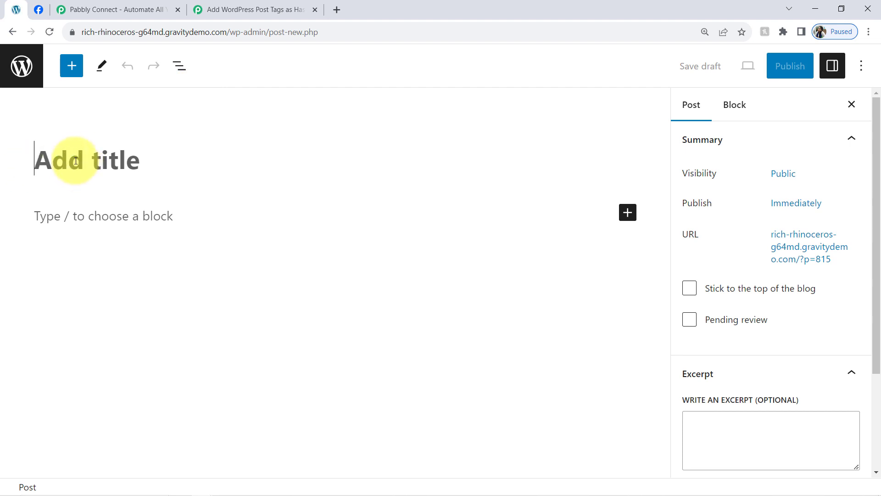
pyautogui.write('How to Gain Weight')
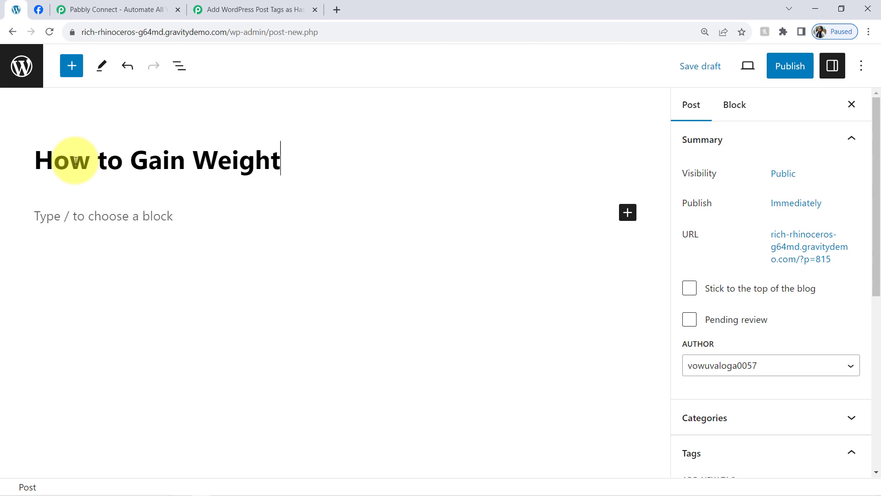
pyautogui.click(56, 217)
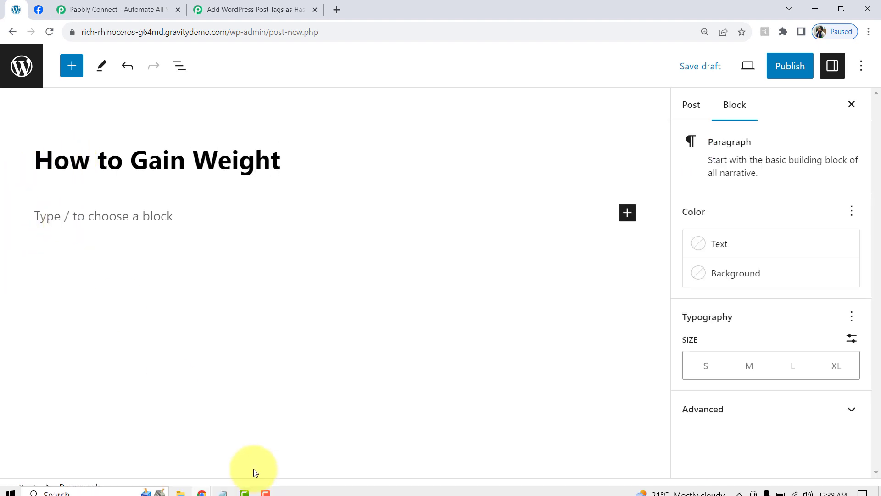
pyautogui.click(223, 487)
pyautogui.click(198, 186)
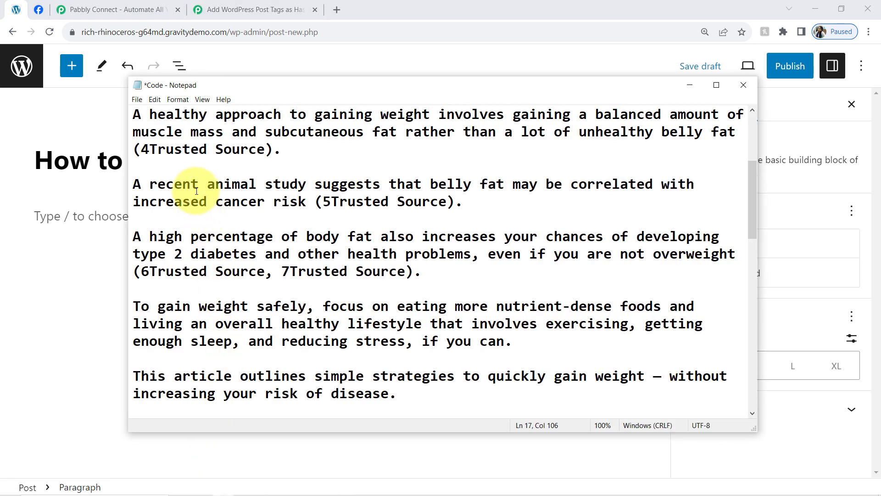
pyautogui.scroll(-1, 749, 191)
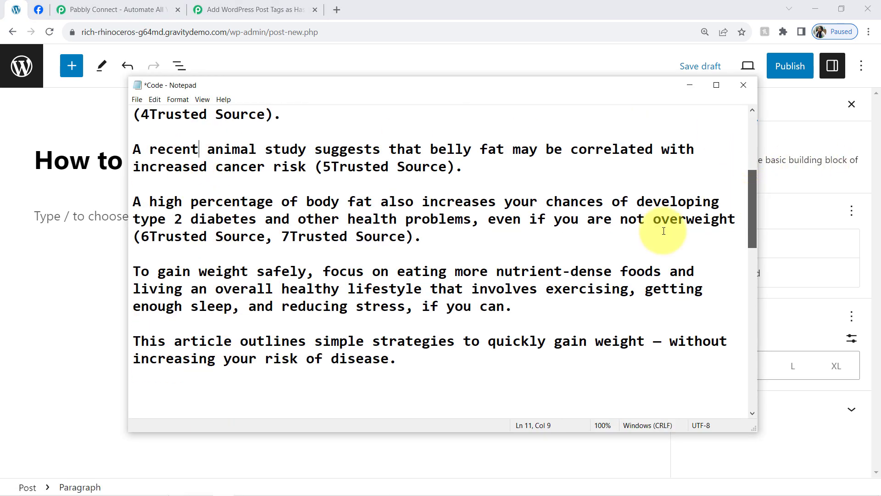
pyautogui.moveTo(404, 365); pyautogui.dragTo(129, 188)
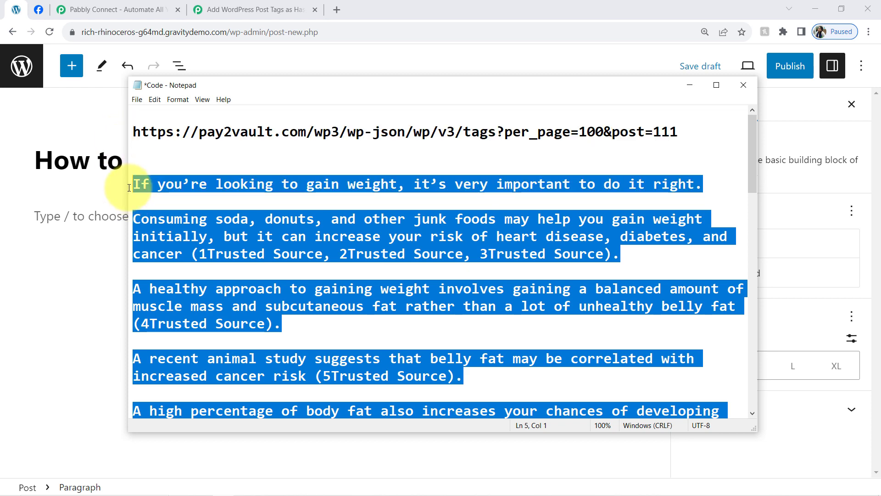
pyautogui.click(76, 221)
pyautogui.hotkey('ctrl', 'v')
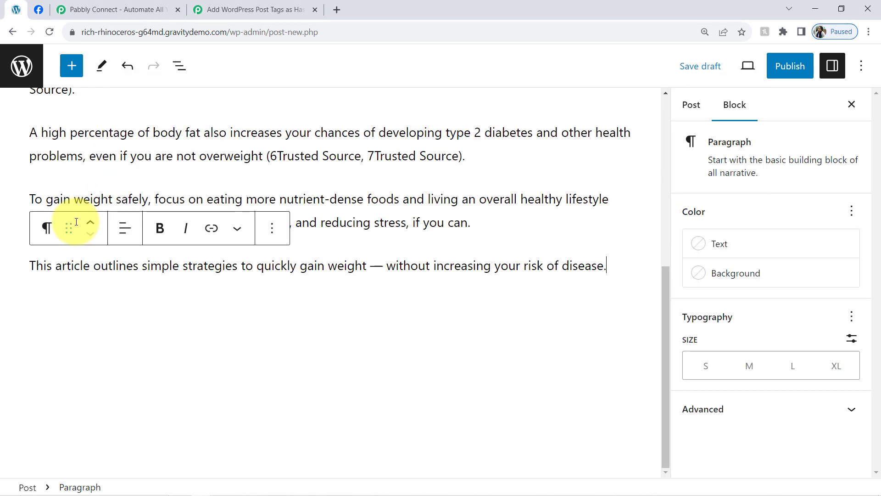
pyautogui.moveTo(665, 255); pyautogui.dragTo(658, 90)
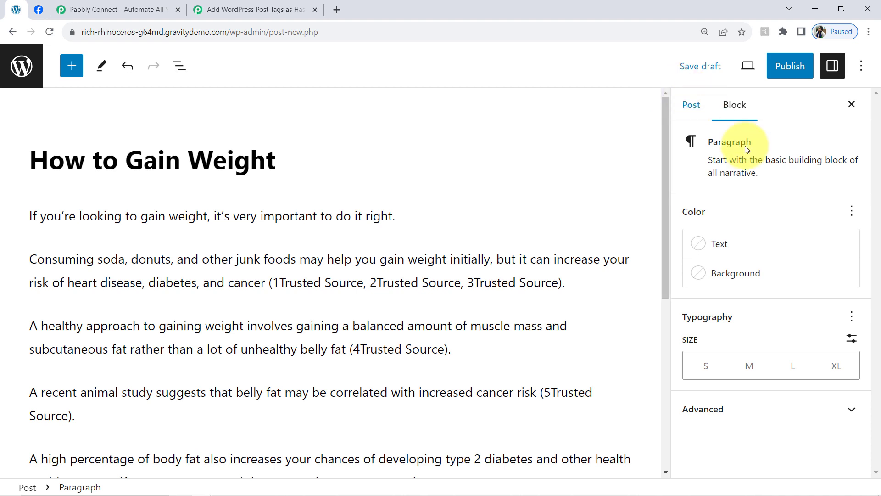
pyautogui.click(687, 111)
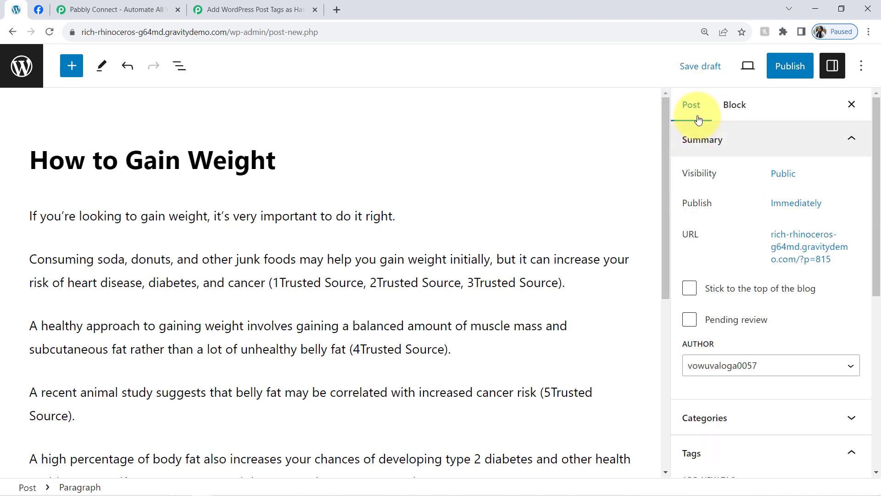
pyautogui.moveTo(877, 206); pyautogui.dragTo(706, 113)
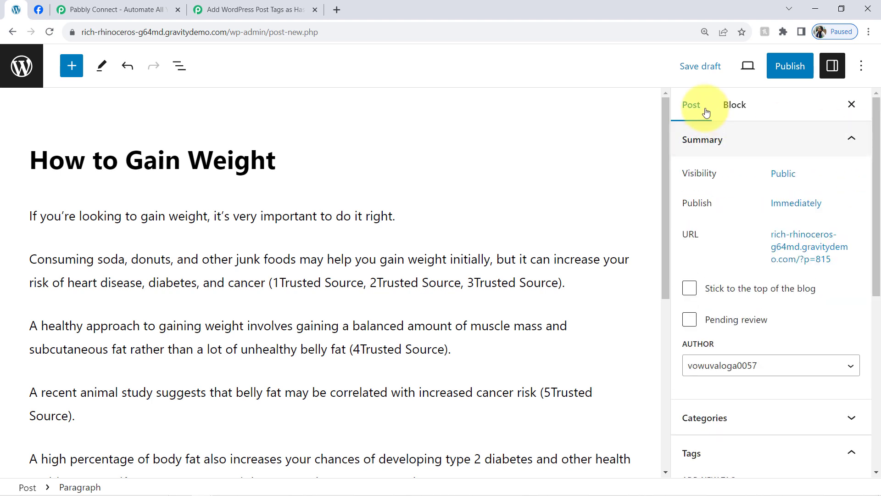
pyautogui.click(732, 110)
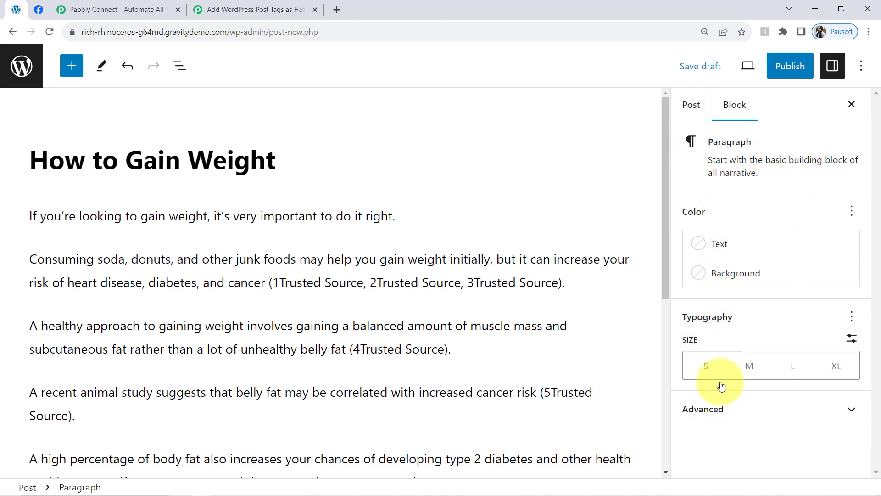
pyautogui.click(714, 407)
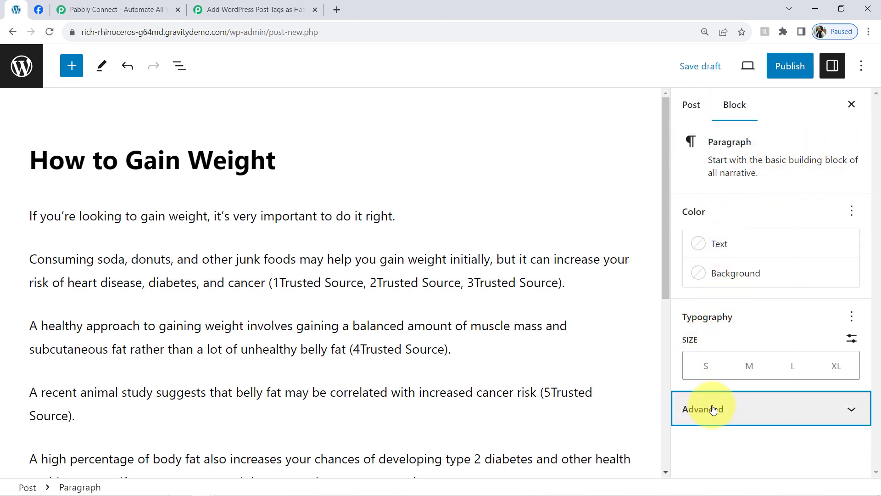
# Step: Insert a Featured Image block below the post title and fill it with the "Foods to Gain Weight" image from the media library
pyautogui.click(72, 66)
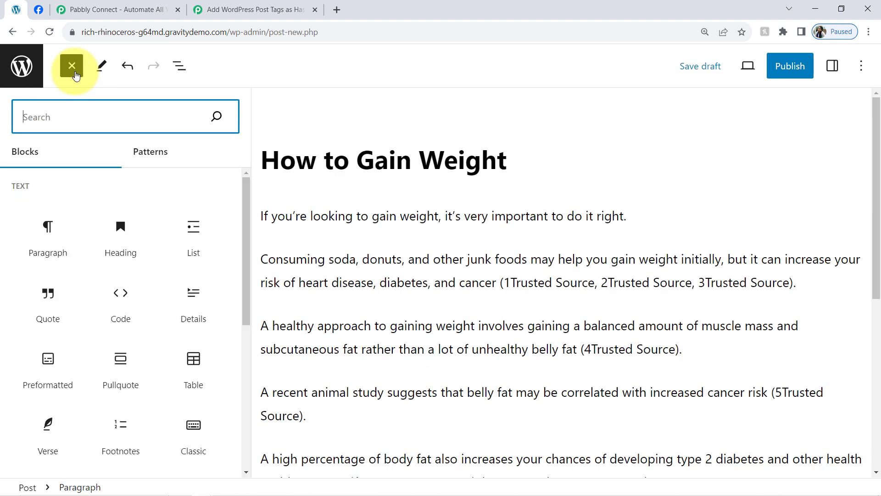
pyautogui.write('fe')
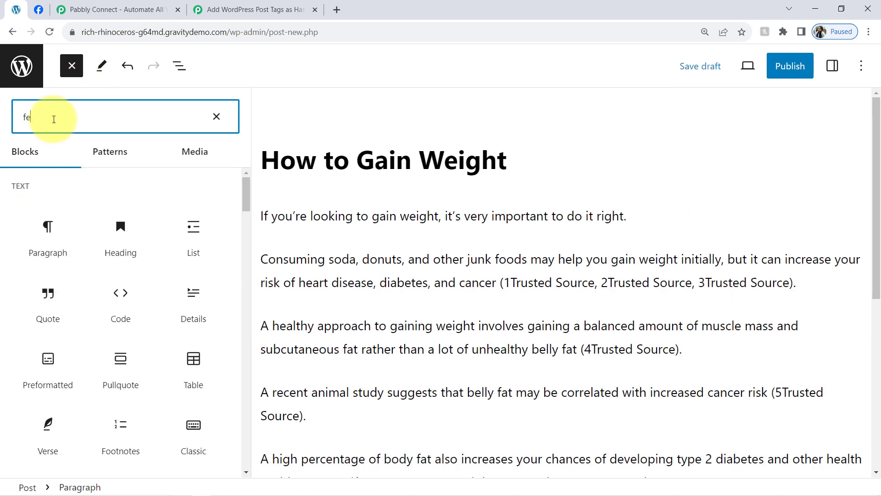
pyautogui.write('at')
pyautogui.moveTo(43, 196); pyautogui.dragTo(302, 211)
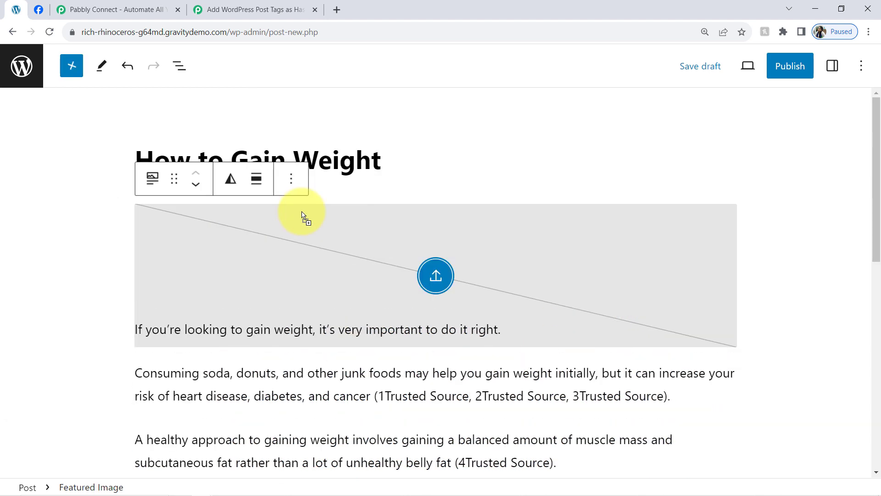
pyautogui.click(435, 265)
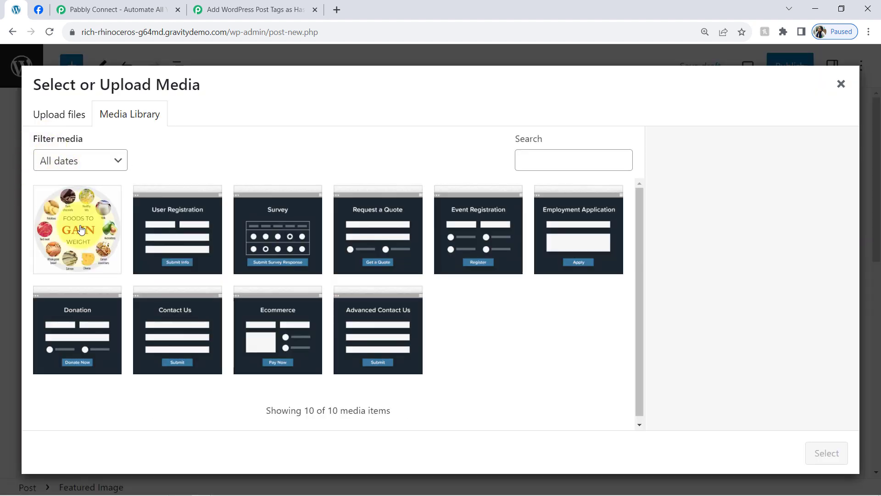
pyautogui.click(81, 229)
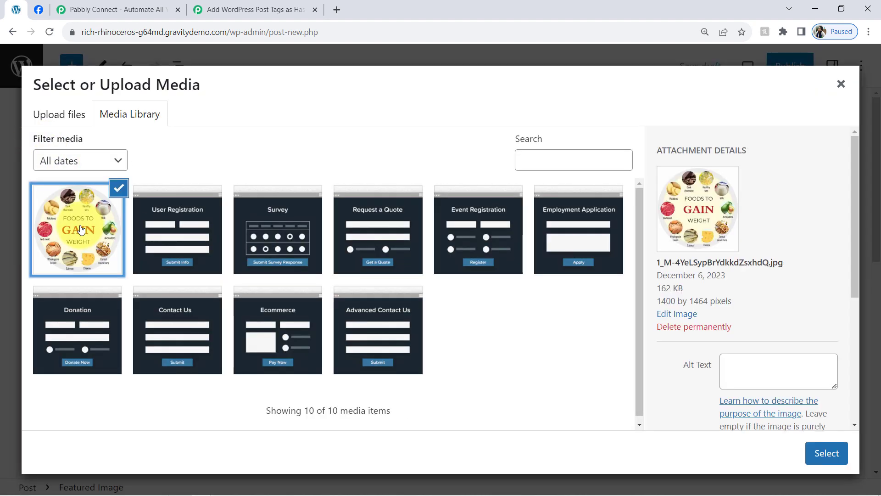
pyautogui.click(824, 456)
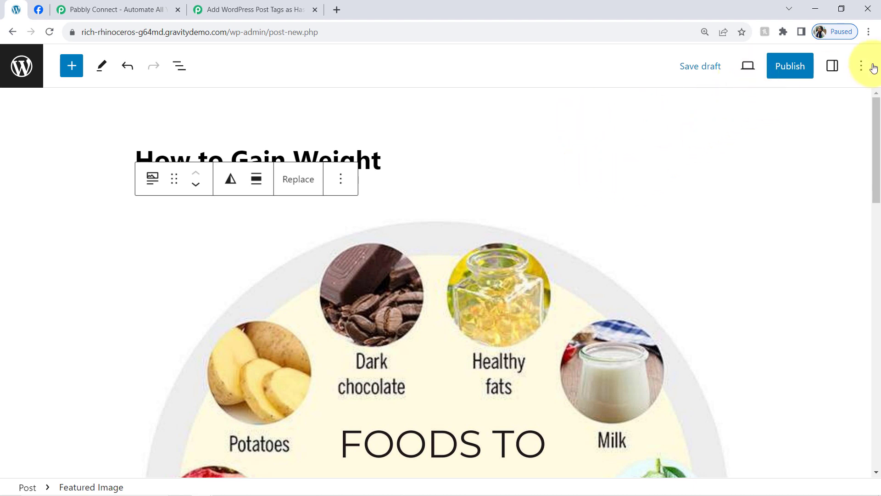
# Step: Add the tags "Blog Post", "fitness" and "gain weight" to the post
pyautogui.click(833, 68)
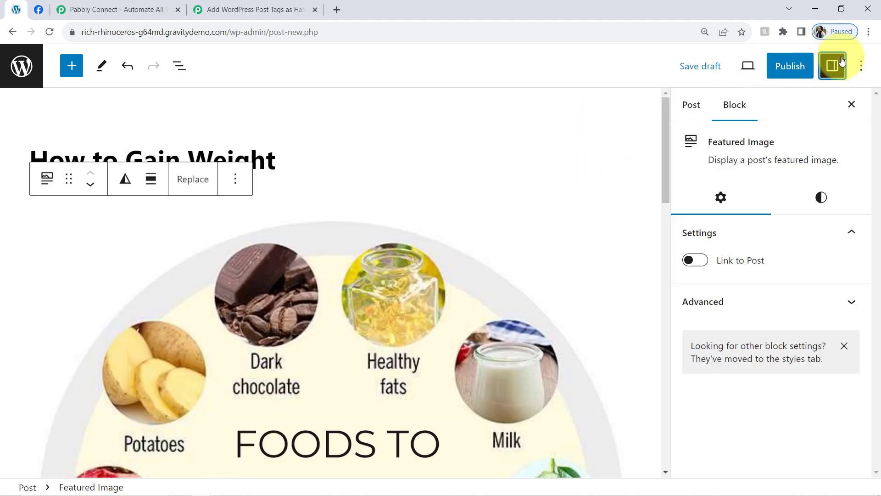
pyautogui.click(692, 106)
pyautogui.moveTo(873, 177); pyautogui.dragTo(875, 272)
pyautogui.scroll(-1, 838, 270)
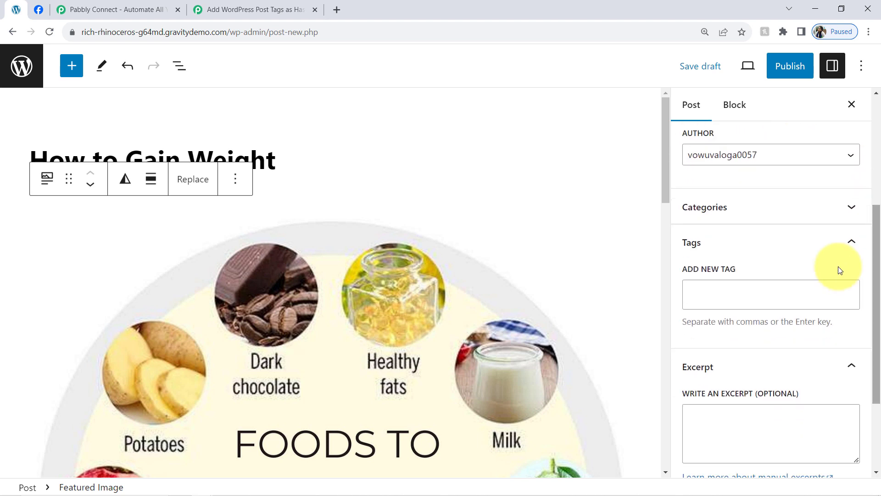
pyautogui.click(724, 291)
pyautogui.write('post')
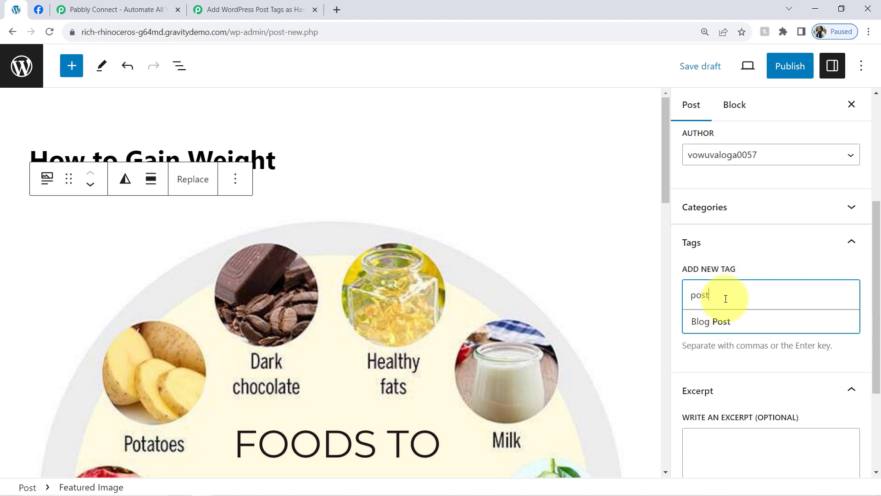
pyautogui.click(725, 322)
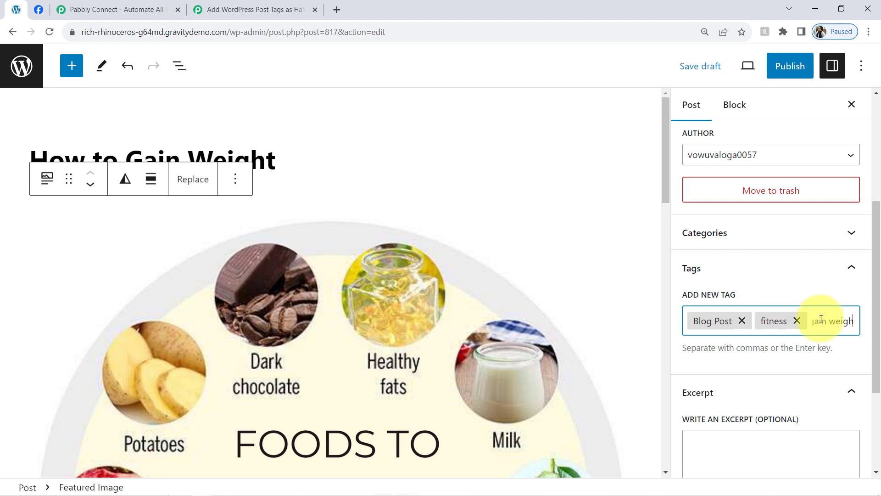
pyautogui.press('Return')
# Step: Publish the post and switch back to the Pabbly Connect workflow
pyautogui.click(788, 65)
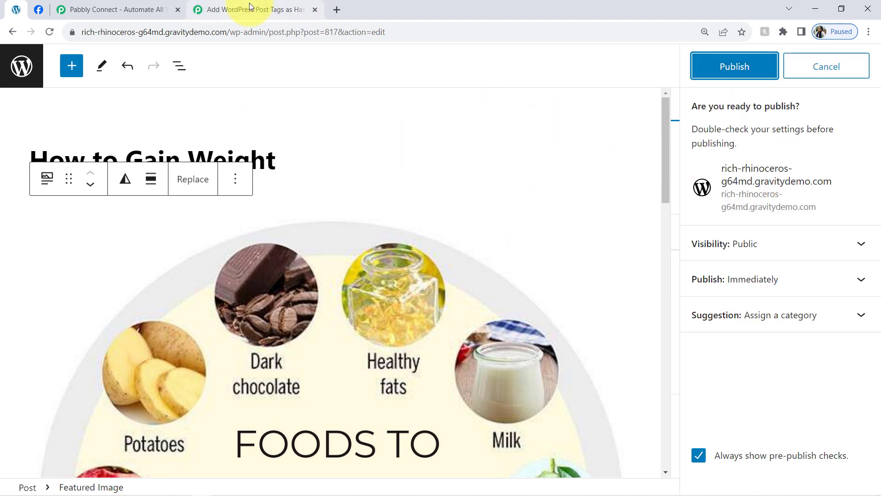
pyautogui.click(714, 72)
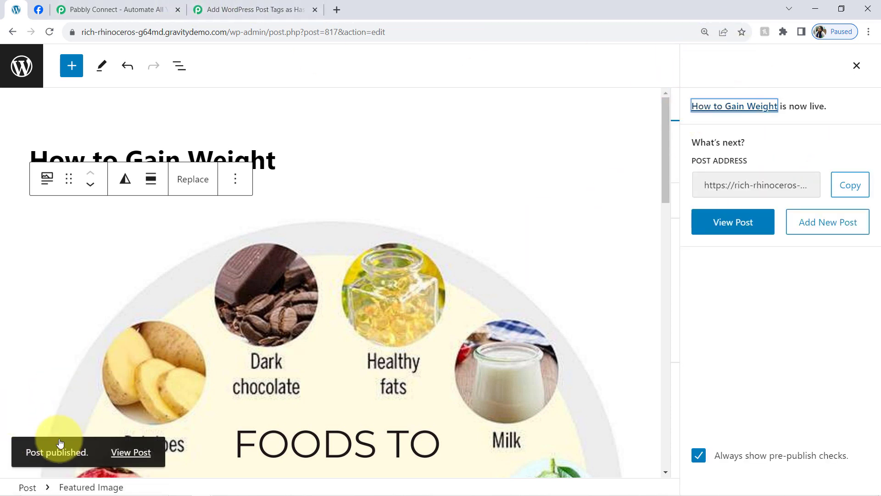
pyautogui.click(289, 10)
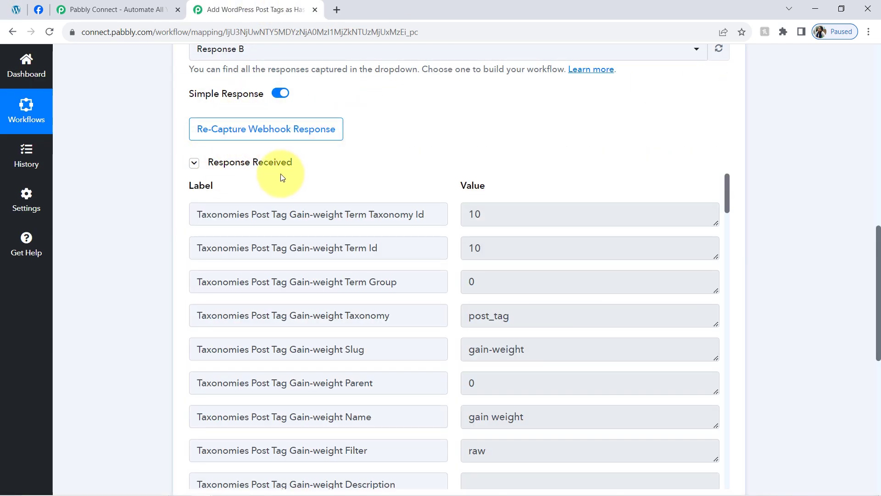
# Step: Examine the received webhook response for the slug and name values of each post tag
pyautogui.click(260, 164)
pyautogui.click(260, 164)
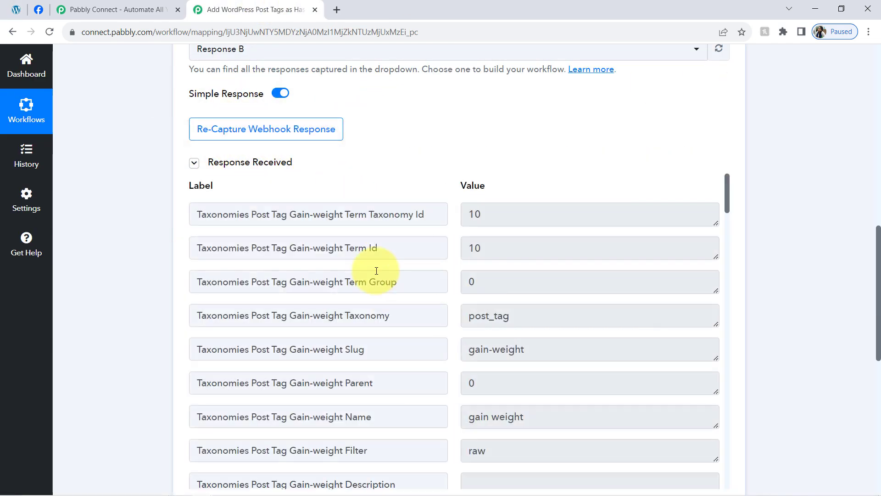
pyautogui.moveTo(727, 193); pyautogui.dragTo(726, 212)
pyautogui.moveTo(488, 201); pyautogui.dragTo(515, 201)
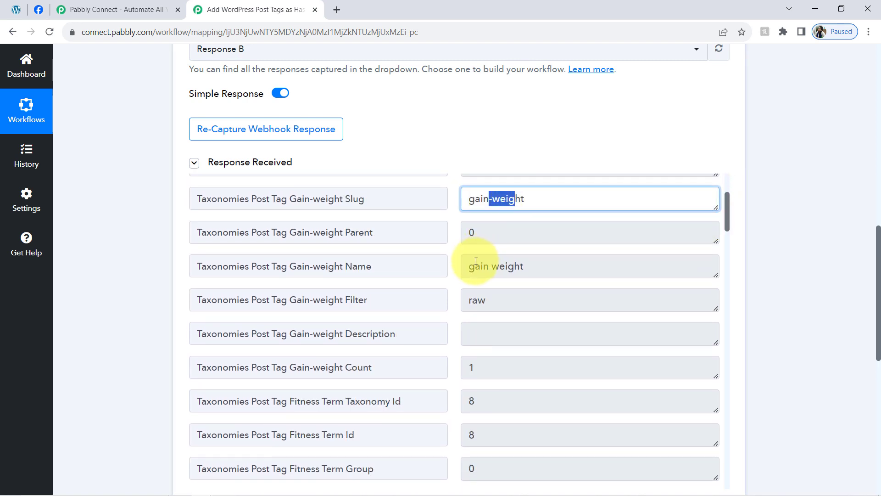
pyautogui.moveTo(475, 265); pyautogui.dragTo(547, 264)
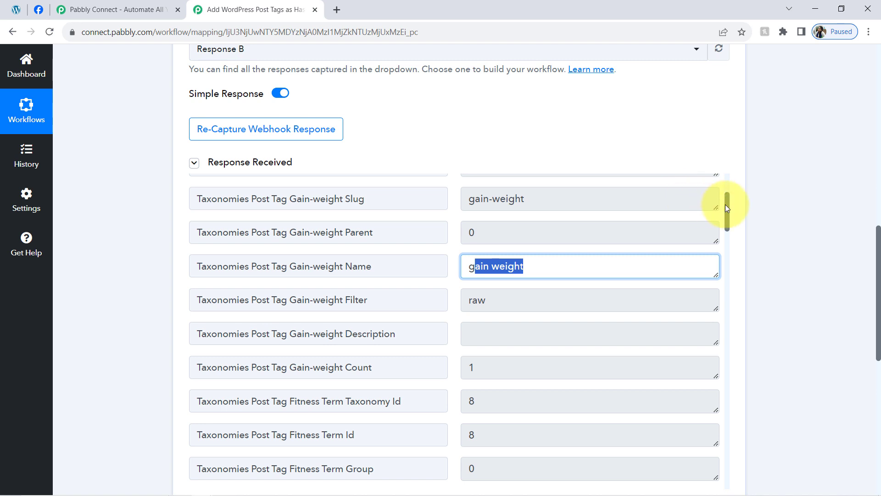
pyautogui.moveTo(726, 205); pyautogui.dragTo(724, 235)
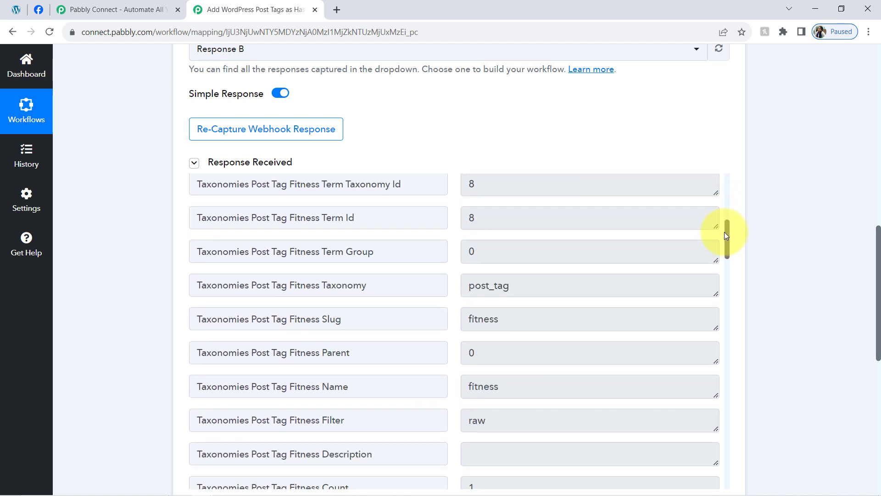
pyautogui.doubleClick(516, 314)
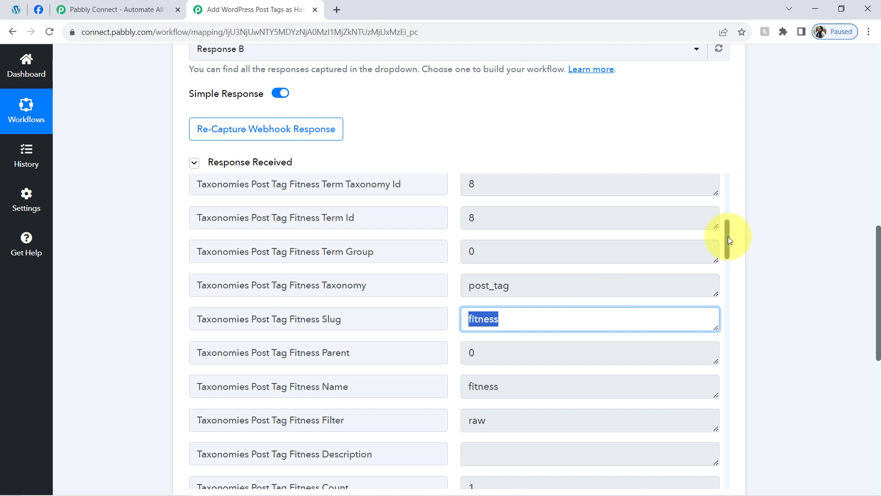
pyautogui.moveTo(728, 235); pyautogui.dragTo(724, 282)
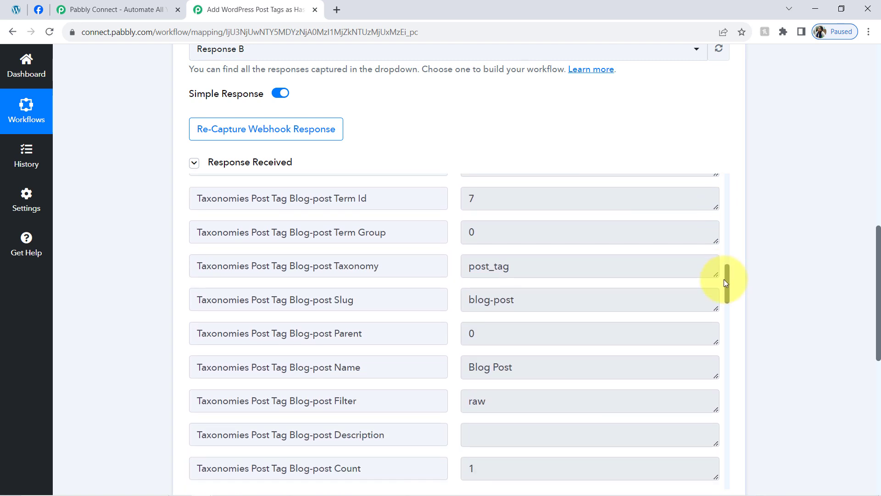
pyautogui.doubleClick(496, 300)
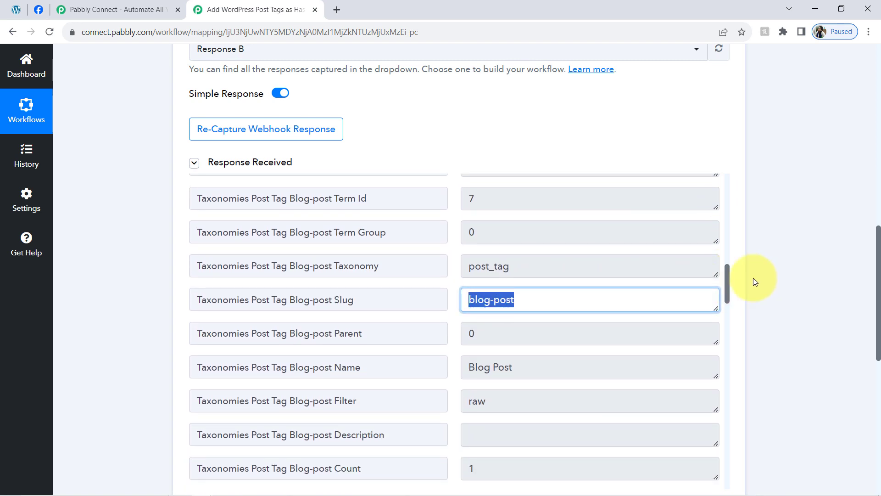
# Step: Copy the Post Thumbnail URL from the received webhook response
pyautogui.moveTo(727, 283); pyautogui.dragTo(717, 356)
pyautogui.click(716, 285)
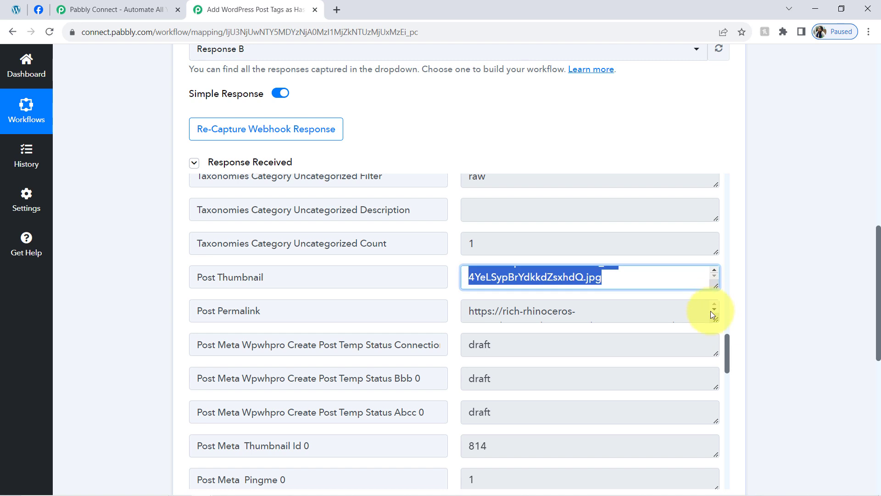
pyautogui.rightClick(581, 277)
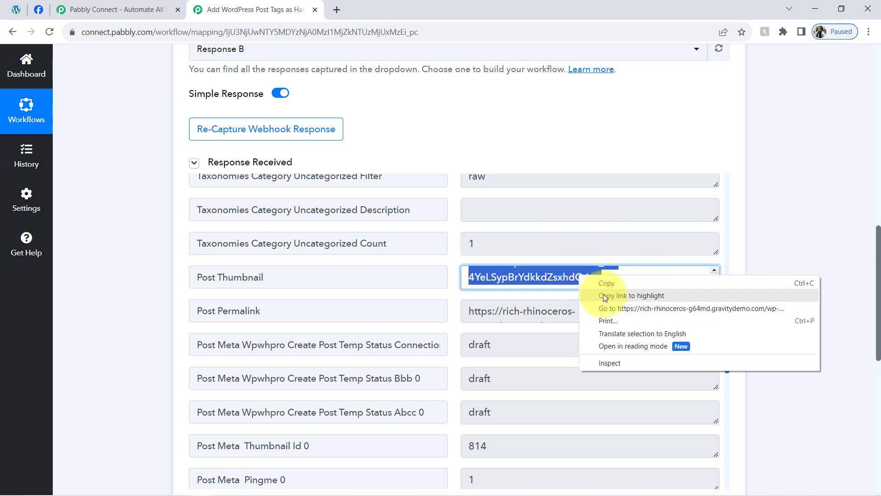
pyautogui.click(605, 284)
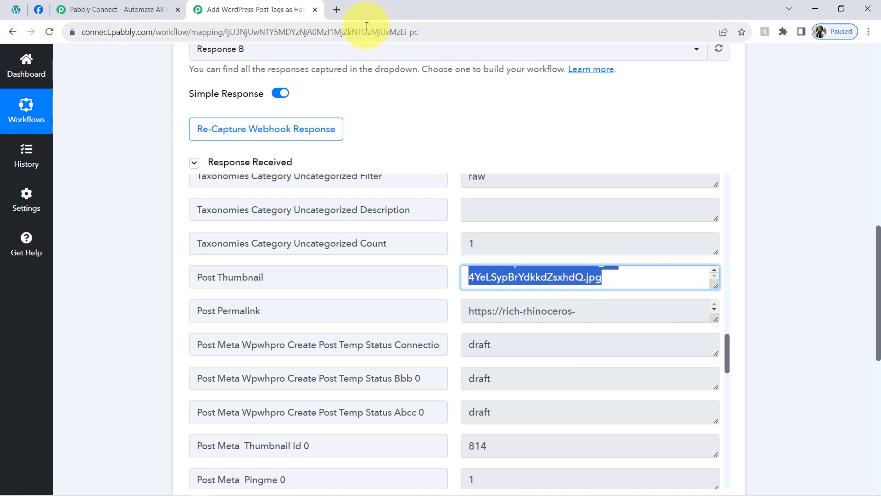
# Step: Open the copied Post Thumbnail URL in a new browser tab and return to the workflow
pyautogui.click(337, 9)
pyautogui.rightClick(334, 29)
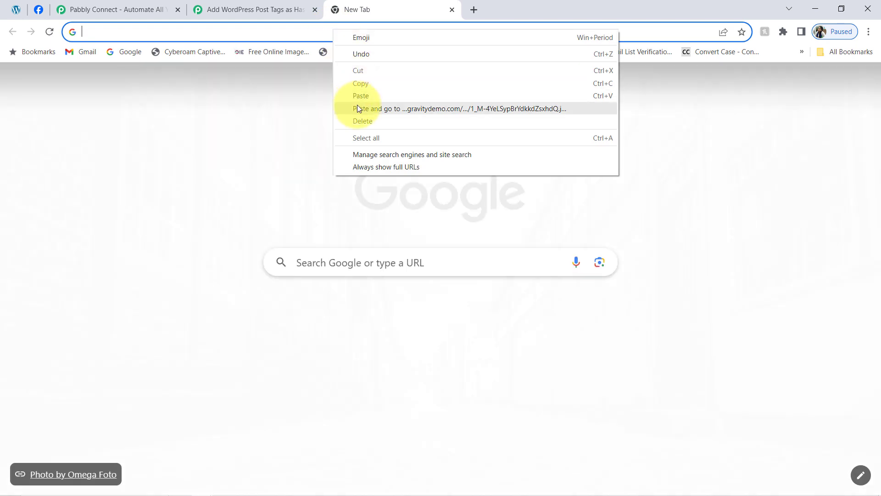
pyautogui.click(357, 107)
pyautogui.click(281, 6)
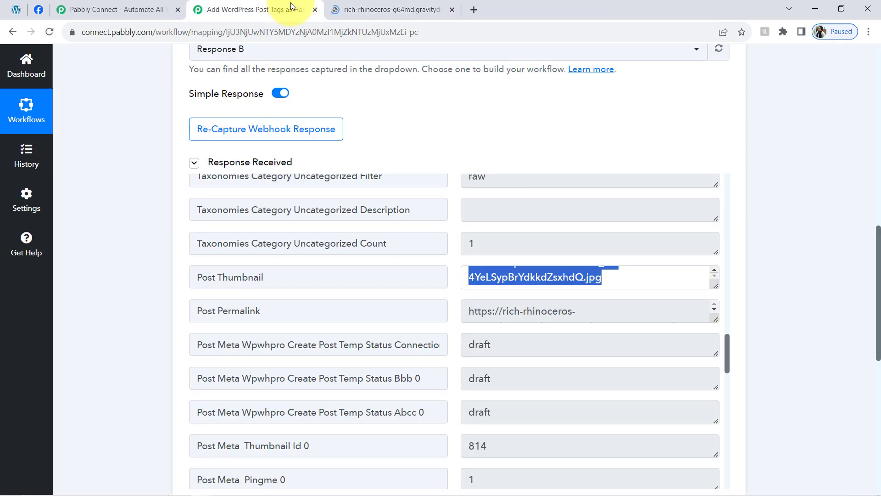
# Step: Copy the Post Permalink URL from the webhook response, and check the thumbnail image before closing its tab
pyautogui.tripleClick(514, 315)
pyautogui.rightClick(514, 316)
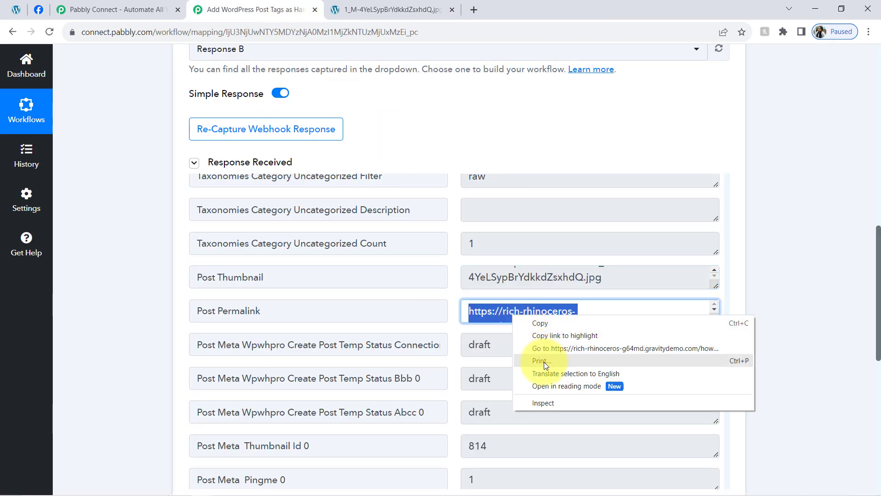
pyautogui.click(539, 323)
pyautogui.click(393, 9)
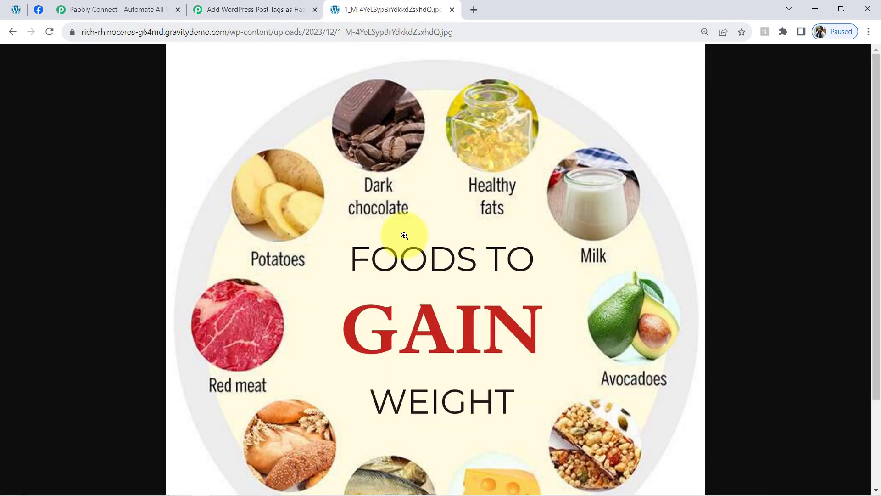
pyautogui.click(451, 10)
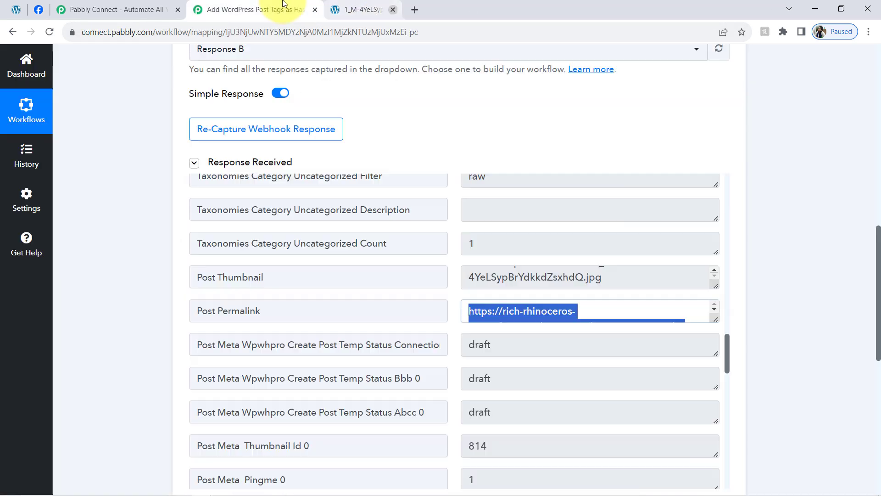
# Step: Open the copied Post Permalink in a new browser tab and return to the workflow
pyautogui.click(335, 11)
pyautogui.rightClick(312, 29)
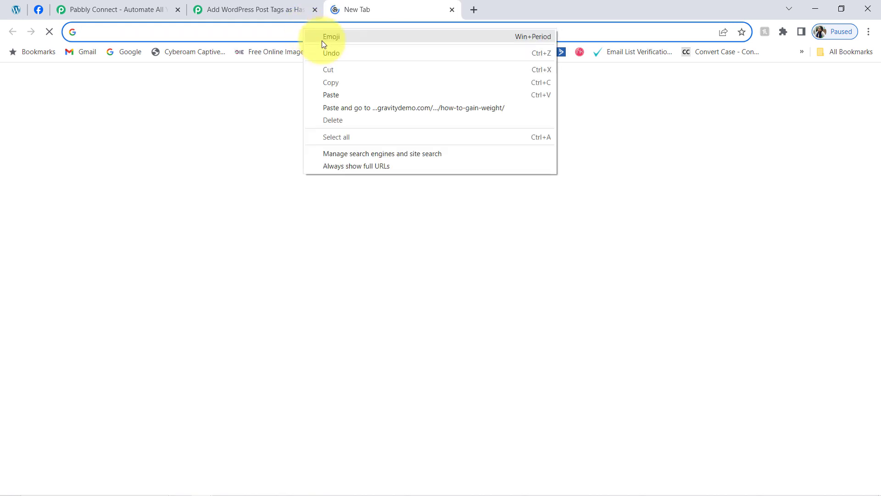
pyautogui.click(325, 112)
pyautogui.click(285, 10)
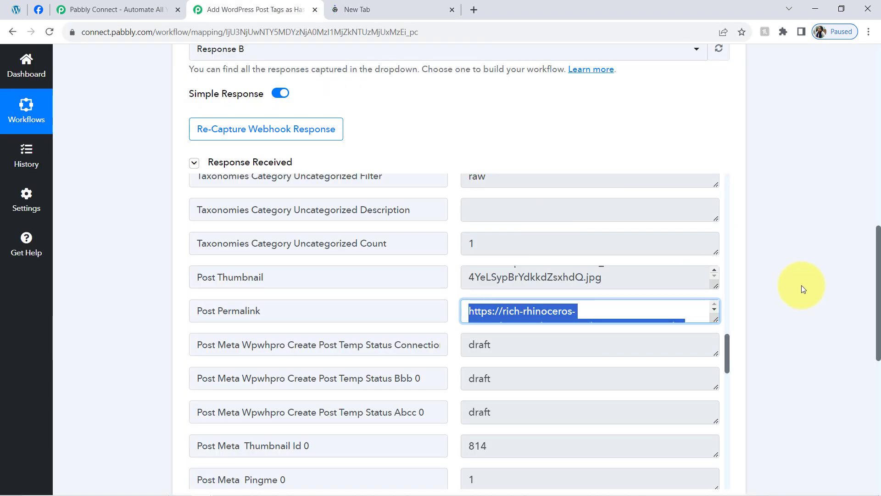
# Step: Check the Post Post Title value in the received webhook response and collapse the response
pyautogui.moveTo(725, 348); pyautogui.dragTo(724, 398)
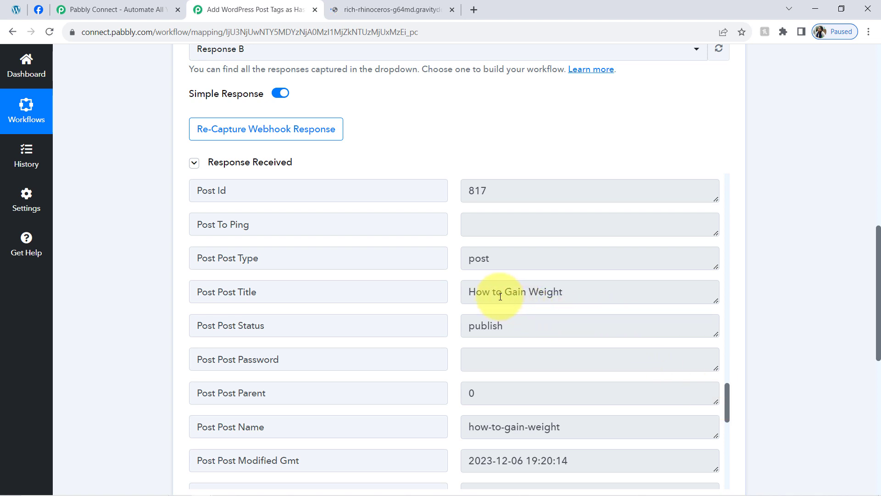
pyautogui.moveTo(493, 297); pyautogui.dragTo(528, 294)
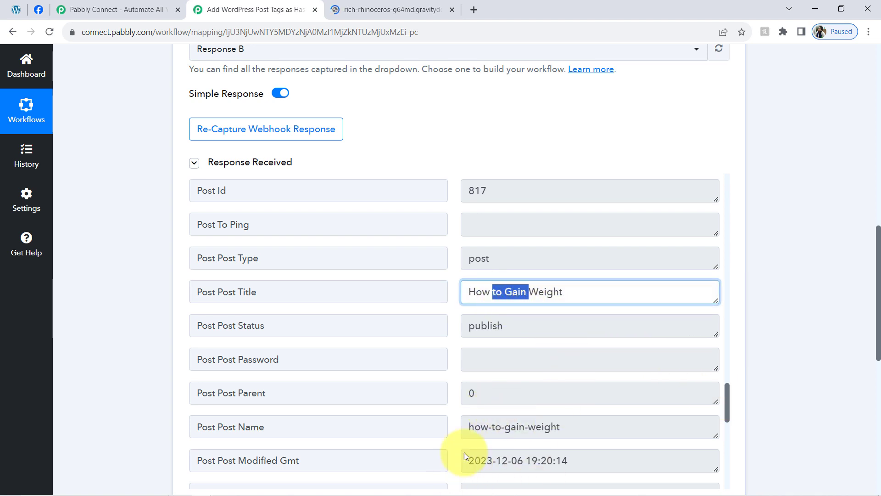
pyautogui.click(250, 165)
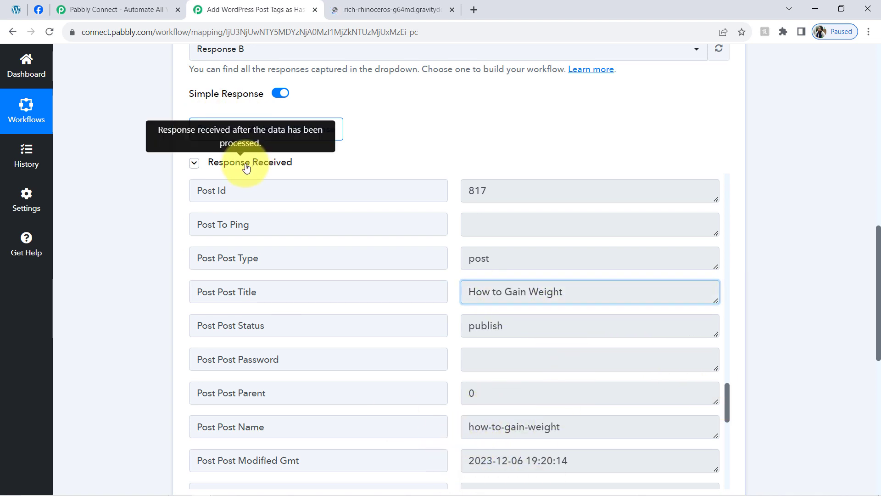
# Step: Check the published "How to Gain Weight" post page and close its tab
pyautogui.click(385, 18)
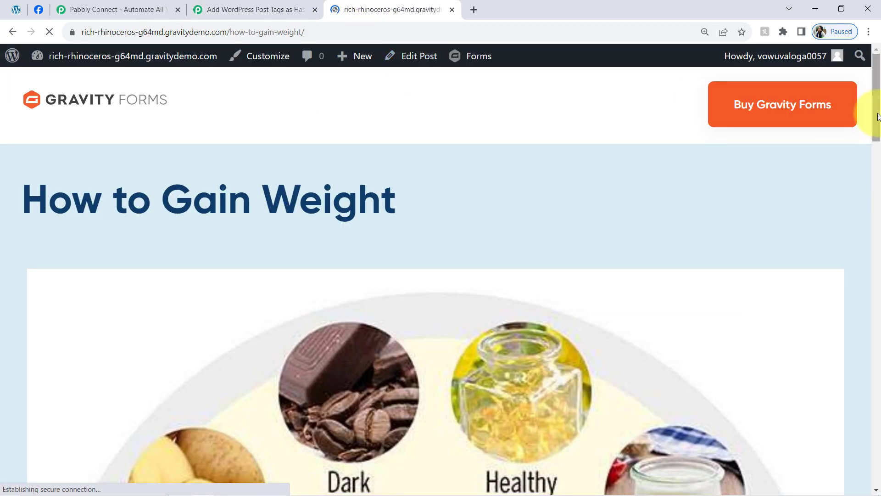
pyautogui.moveTo(878, 116); pyautogui.dragTo(876, 3)
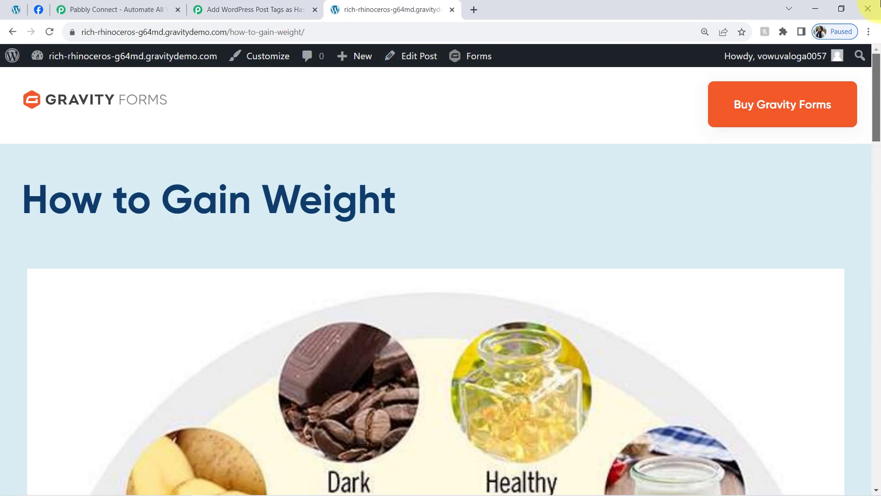
pyautogui.click(451, 9)
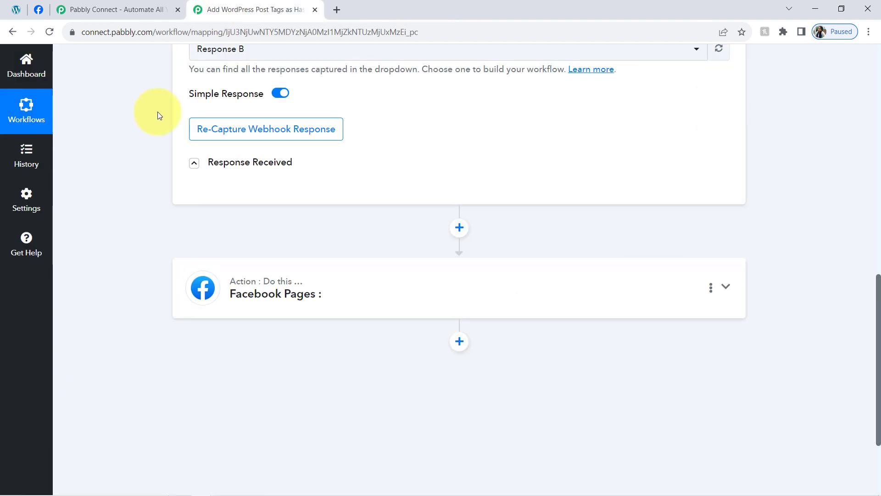
# Step: Collapse the WordPress trigger step and review the workflow's name and outline
pyautogui.moveTo(876, 488)
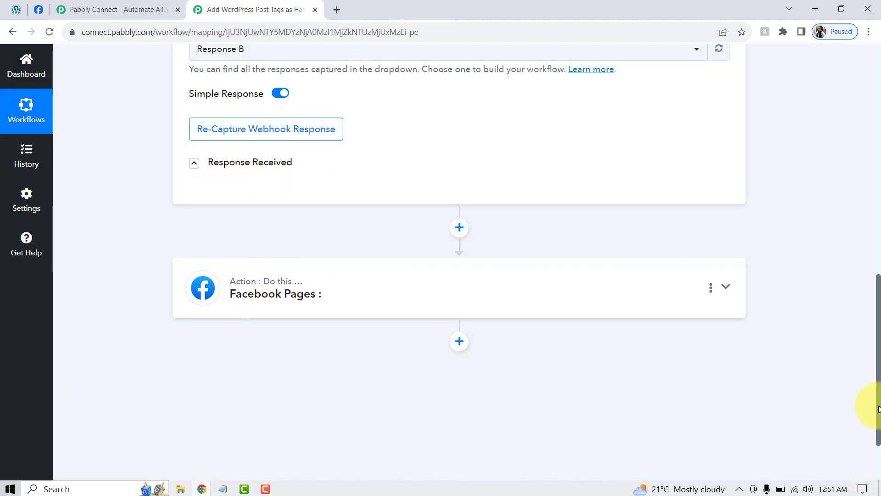
pyautogui.moveTo(877, 409); pyautogui.dragTo(875, 75)
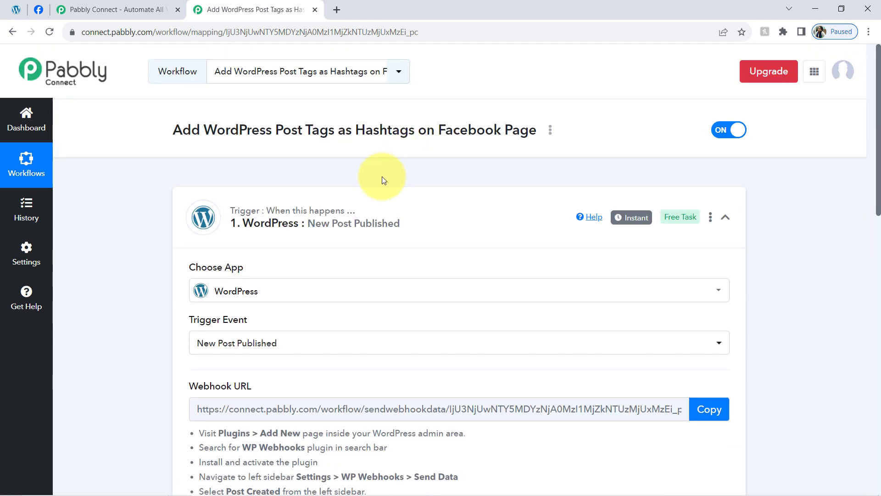
pyautogui.click(330, 214)
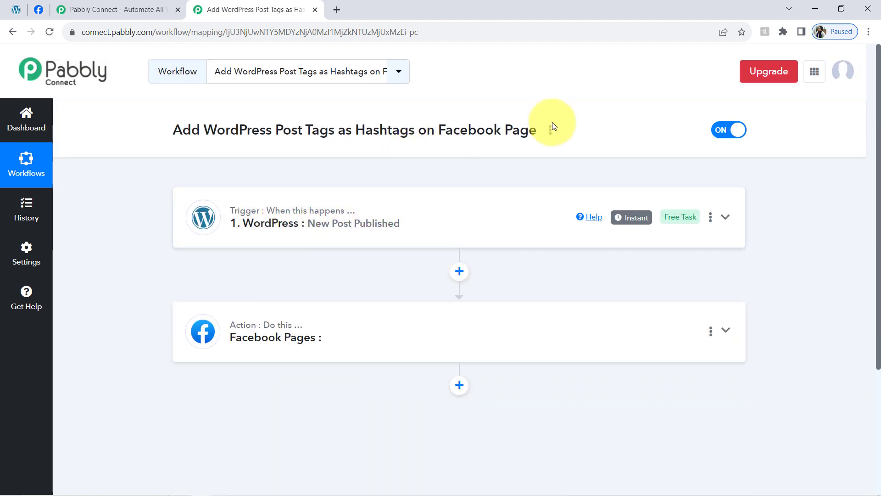
pyautogui.moveTo(628, 221)
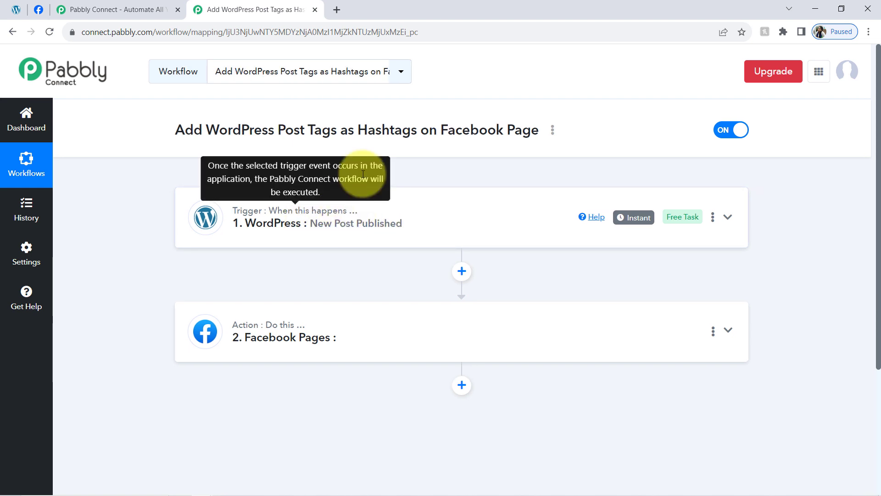
pyautogui.moveTo(358, 133); pyautogui.dragTo(481, 136)
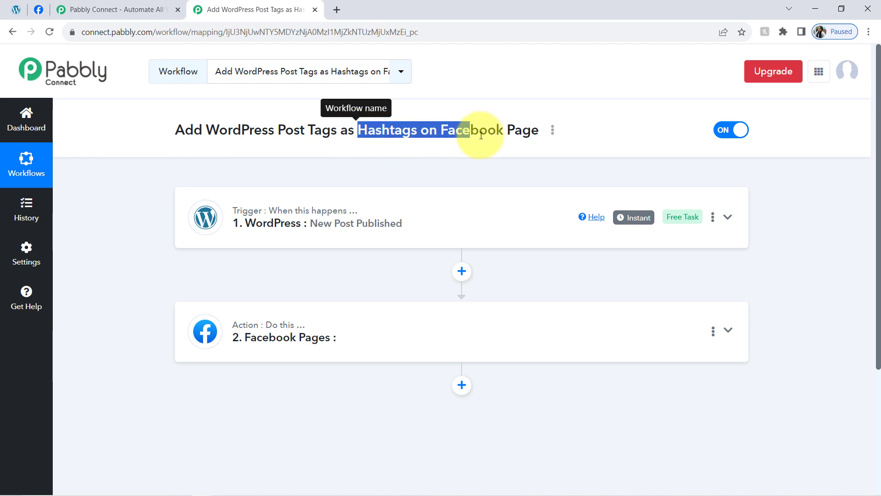
# Step: Expand the WordPress trigger and examine the slug values of the gain-weight and fitness tags in the received response
pyautogui.click(349, 219)
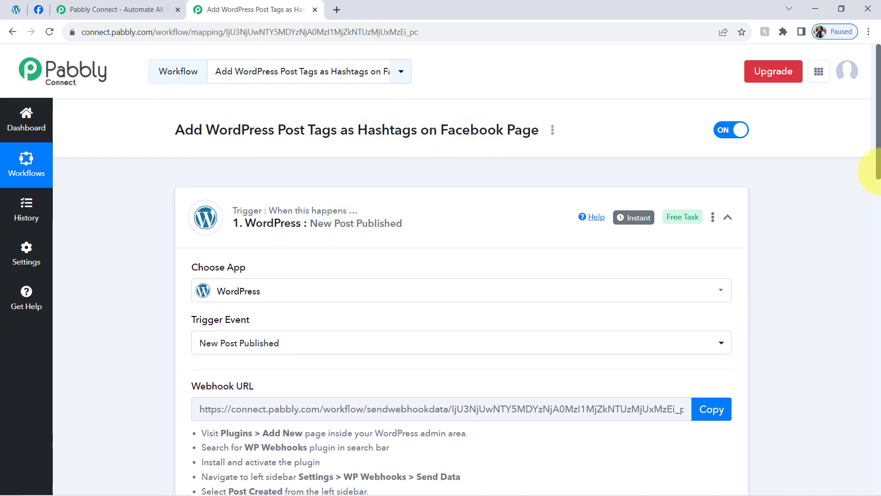
pyautogui.scroll(-13, 867, 255)
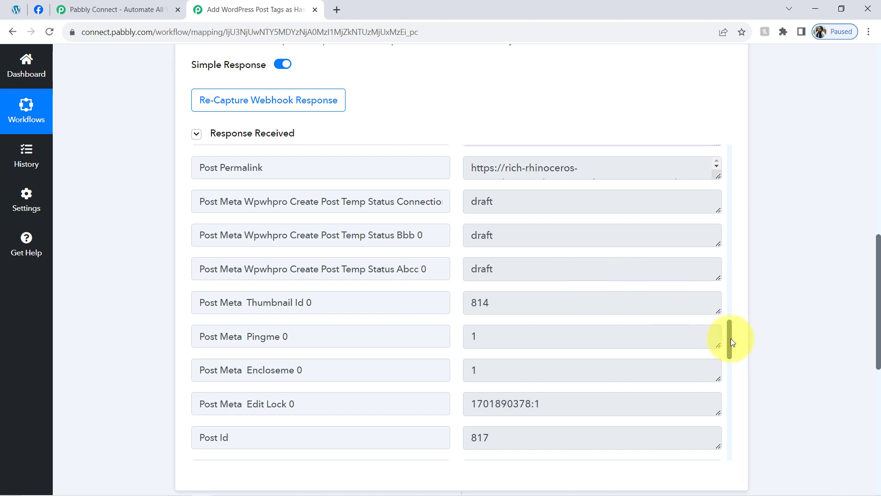
pyautogui.scroll(3, 731, 338)
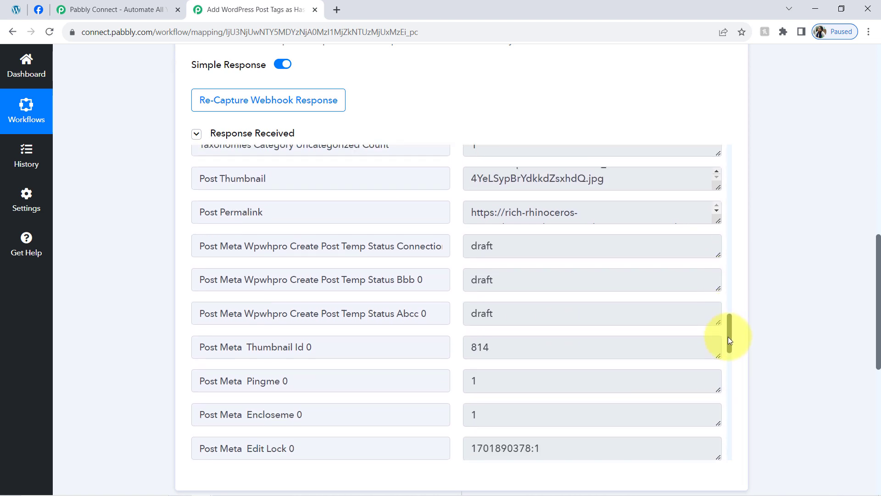
pyautogui.moveTo(728, 337); pyautogui.dragTo(743, 177)
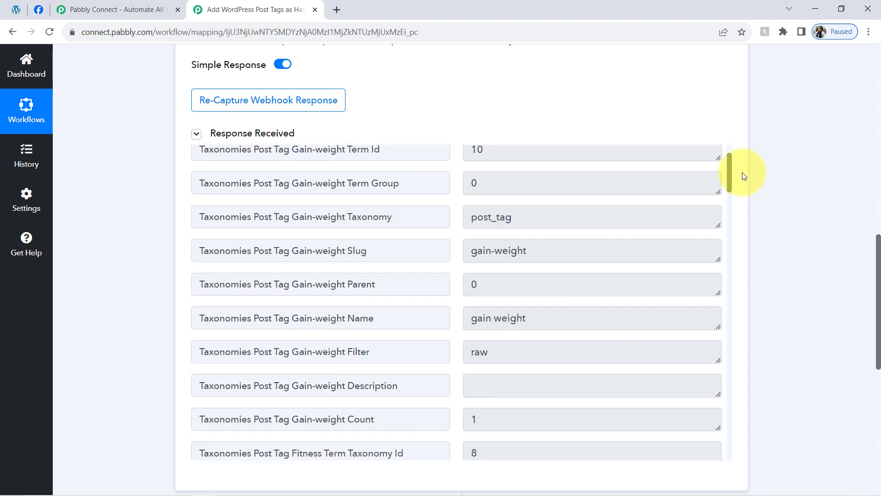
pyautogui.tripleClick(516, 251)
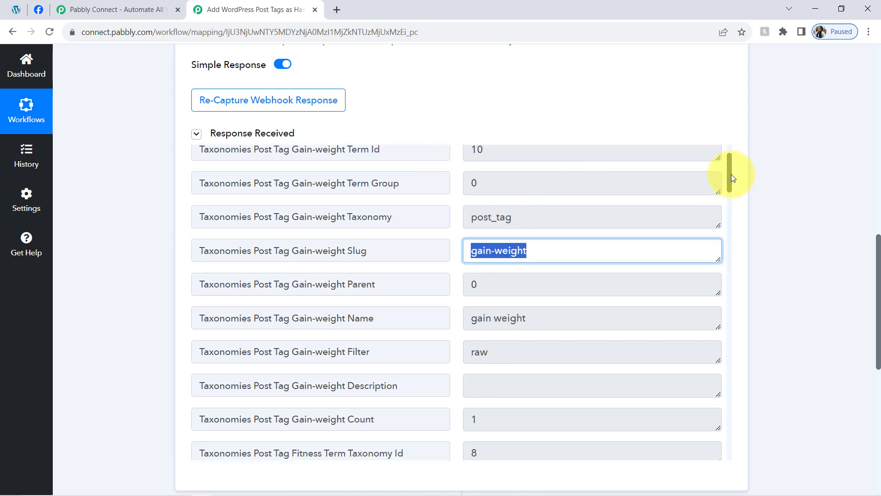
pyautogui.moveTo(731, 174); pyautogui.dragTo(729, 218)
pyautogui.tripleClick(577, 238)
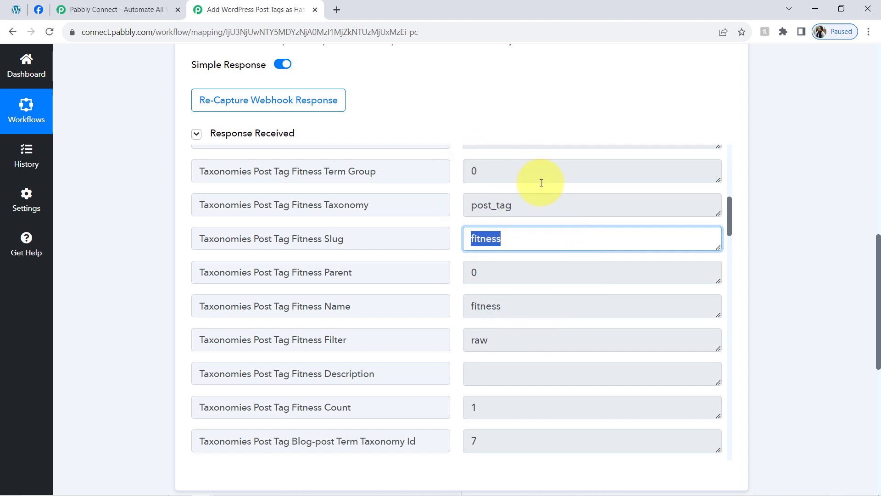
# Step: Add an action step between the WordPress trigger and Facebook Pages, using API by Pabbly as its app
pyautogui.moveTo(880, 262); pyautogui.dragTo(864, 335)
pyautogui.click(461, 249)
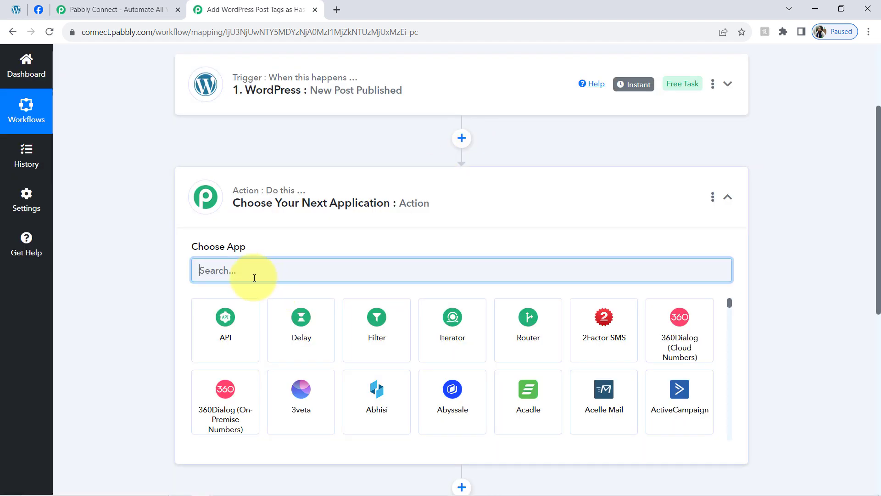
pyautogui.write('api')
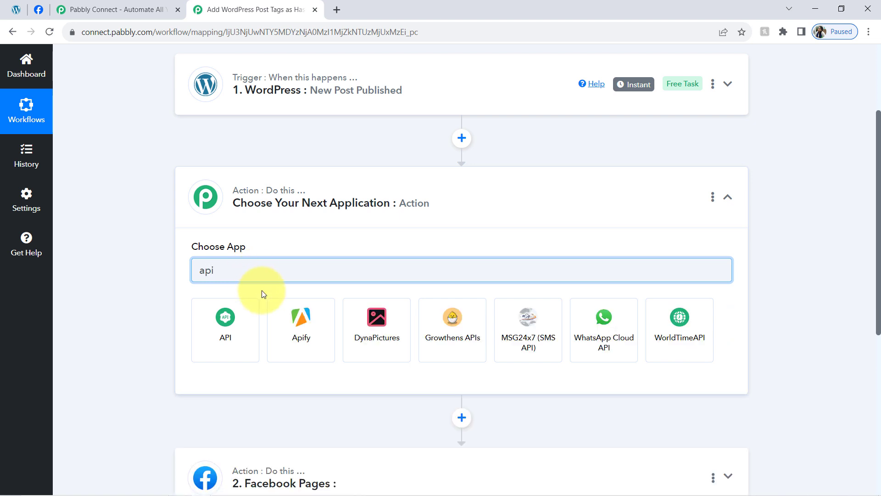
pyautogui.click(225, 336)
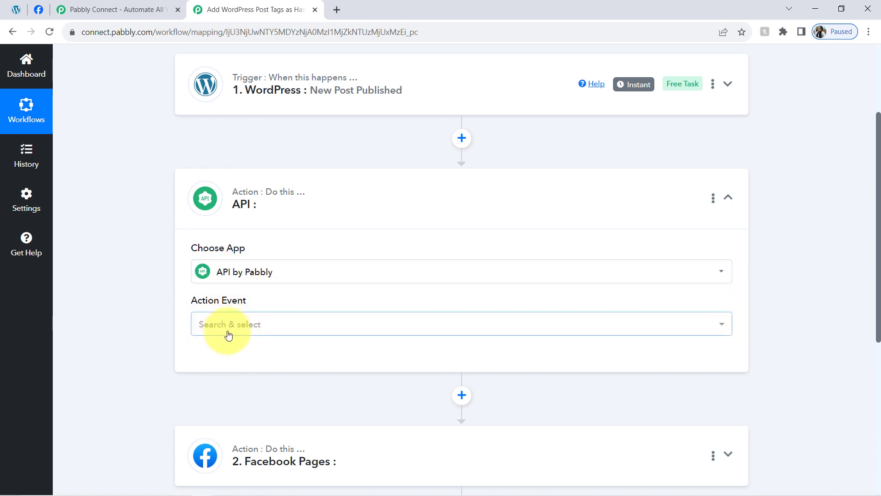
# Step: Set the API action event to Execute API Request and connect the step
pyautogui.click(226, 325)
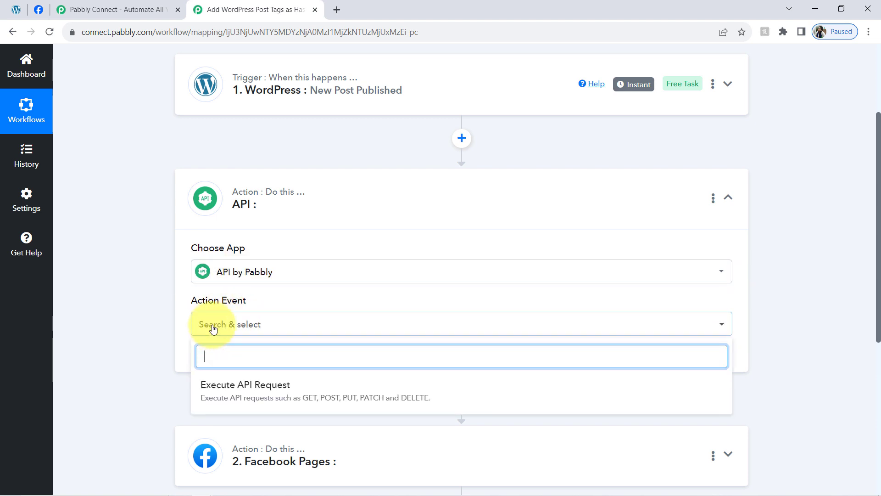
pyautogui.click(218, 397)
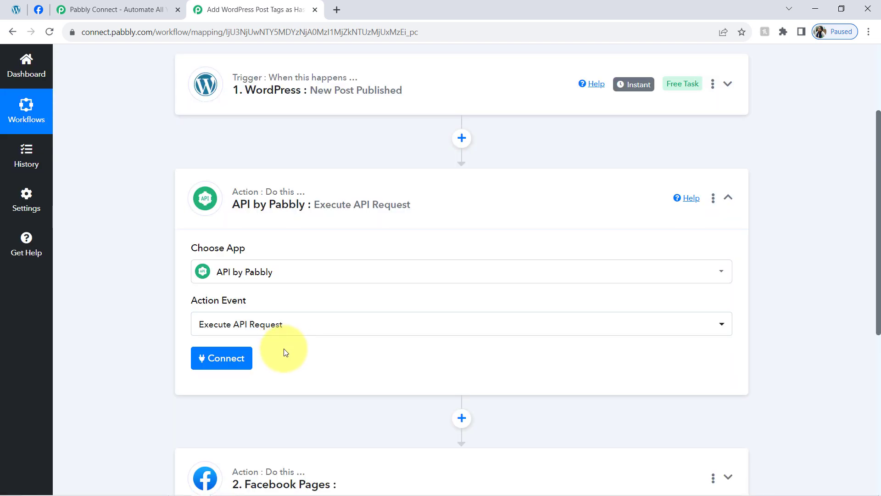
pyautogui.click(223, 362)
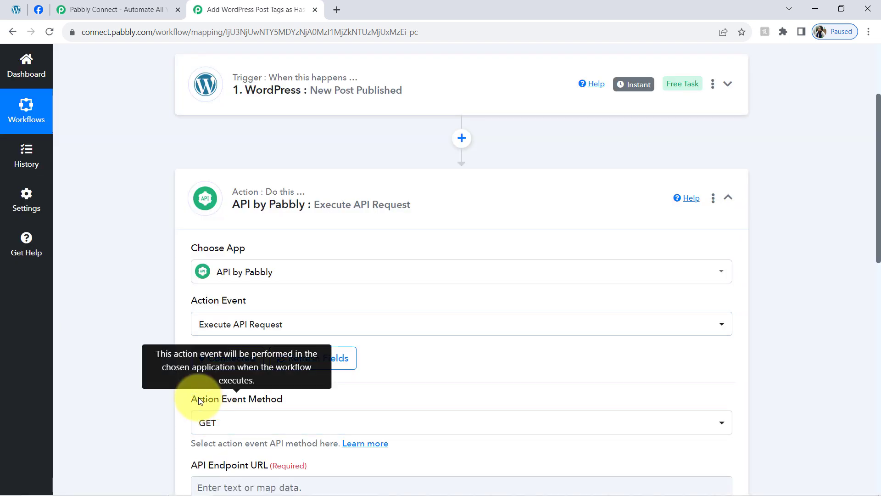
# Step: Review the Action Event Method choices, leaving GET selected, and look at the API Endpoint URL field
pyautogui.moveTo(198, 398); pyautogui.dragTo(265, 398)
pyautogui.scroll(-5, 871, 294)
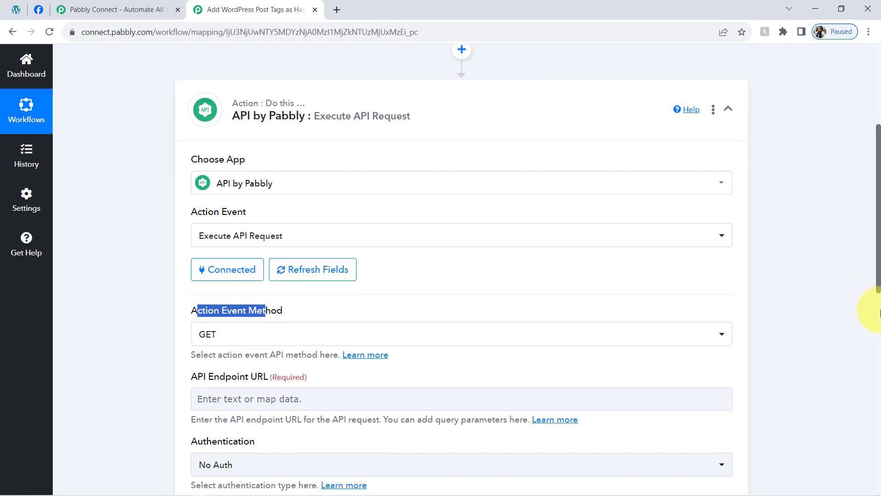
pyautogui.click(233, 205)
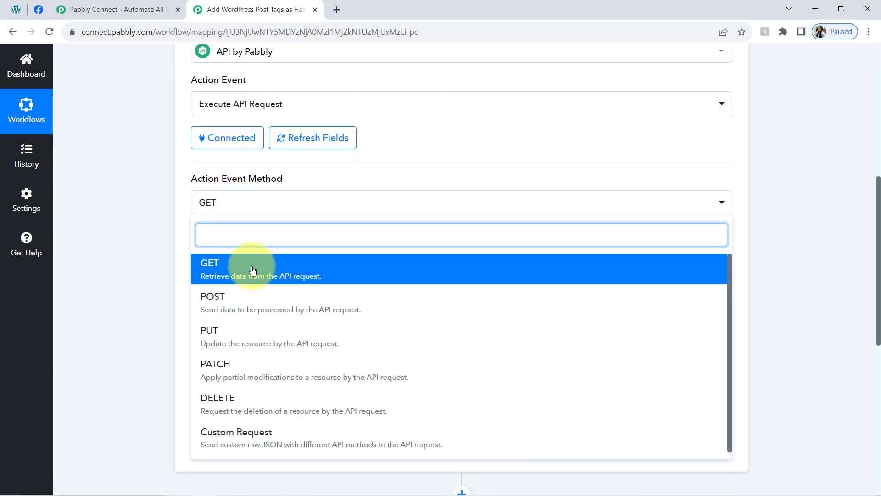
pyautogui.click(181, 256)
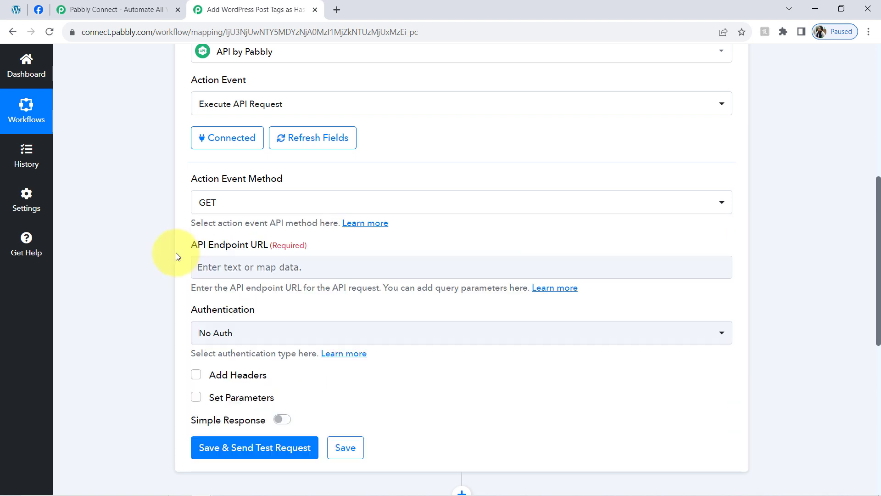
pyautogui.moveTo(206, 246); pyautogui.dragTo(263, 250)
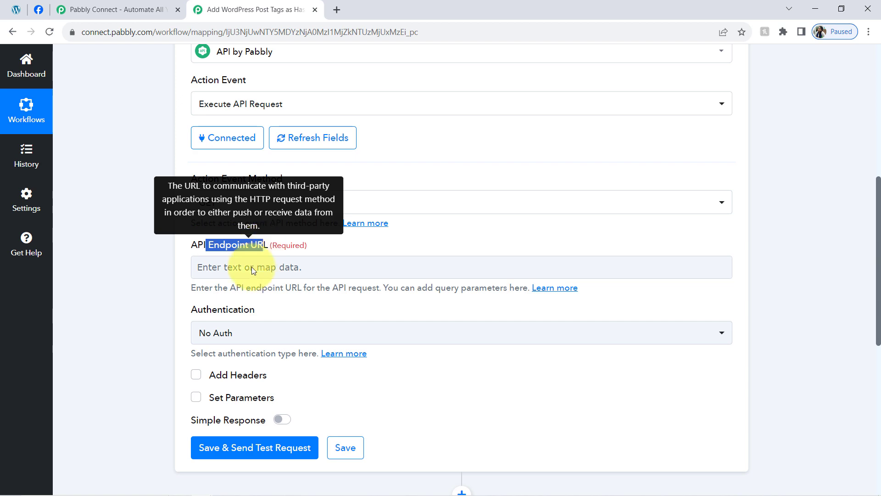
# Step: Switch to the Code note in Notepad and insert blank lines below the sample URL to move the article text away
pyautogui.click(222, 490)
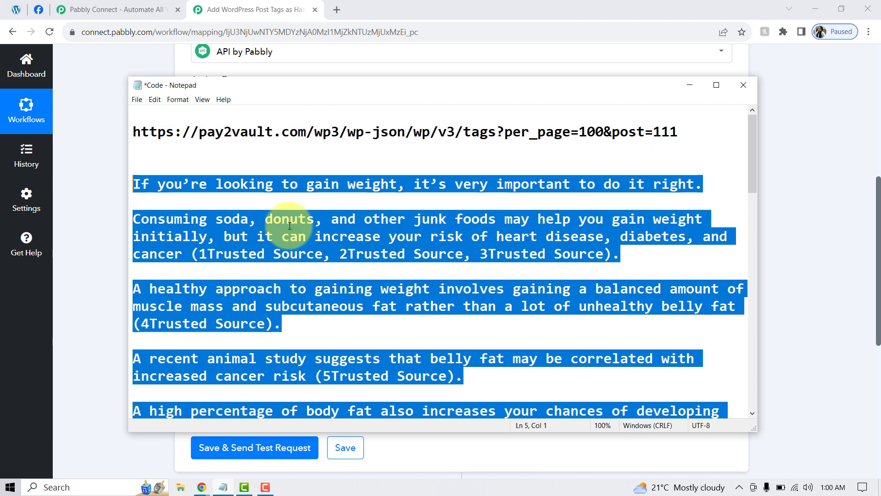
pyautogui.click(289, 155)
pyautogui.press('Return')
pyautogui.press('Return')
pyautogui.press('Return')
pyautogui.press('Return')
pyautogui.press('Return')
pyautogui.press('Return')
pyautogui.press('Return')
pyautogui.press('Return')
pyautogui.press('Return')
pyautogui.press('Return')
pyautogui.press('Return')
pyautogui.press('Return')
pyautogui.press('Return')
pyautogui.press('Return')
pyautogui.press('Return')
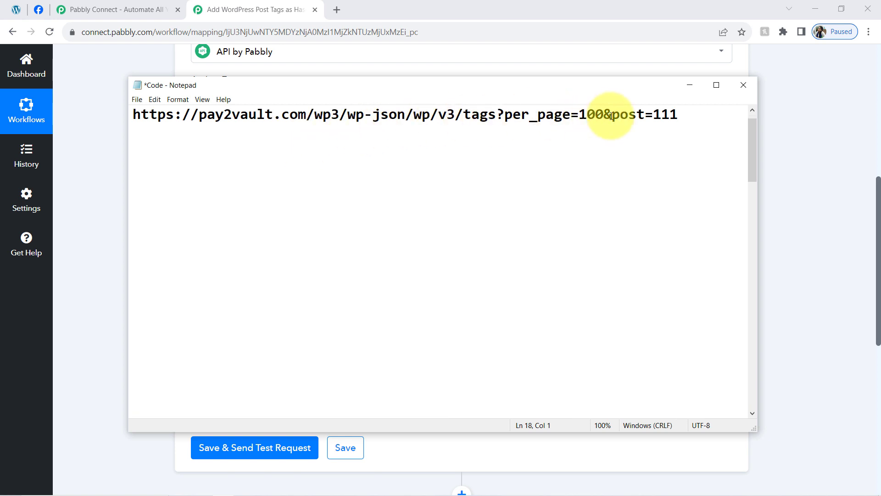
pyautogui.moveTo(689, 115); pyautogui.dragTo(91, 110)
pyautogui.hotkey('ctrl', 'c')
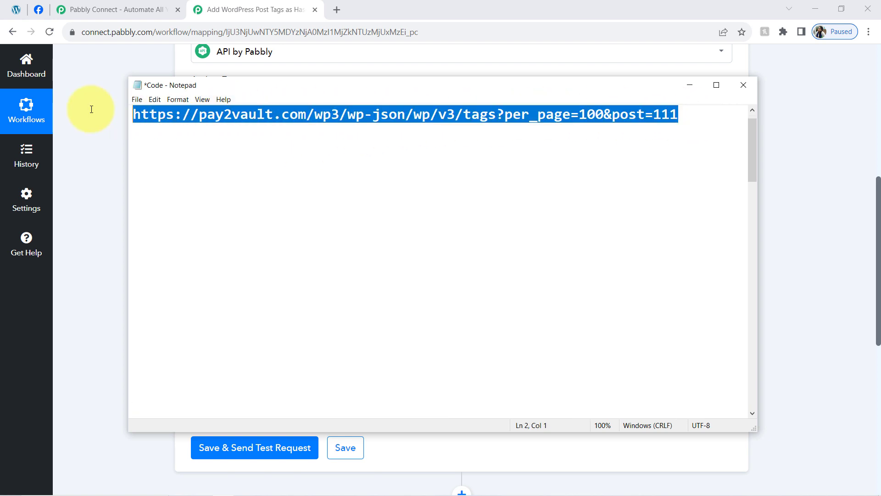
pyautogui.click(110, 174)
pyautogui.click(199, 266)
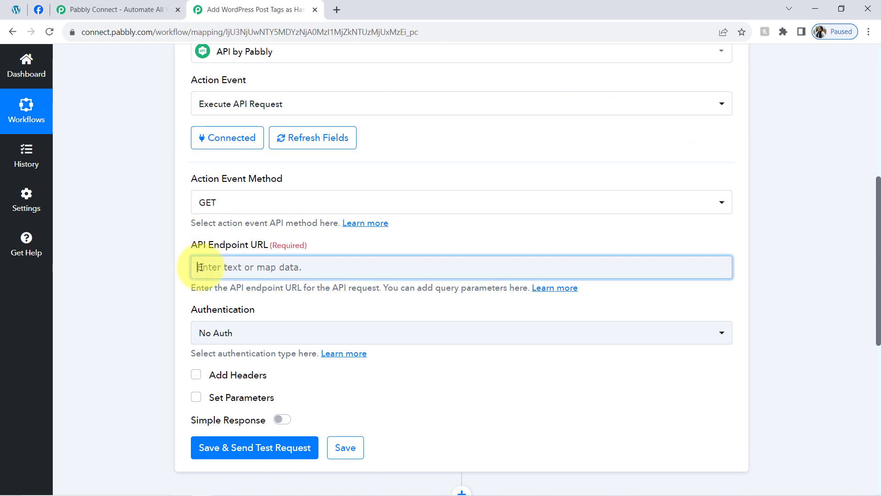
pyautogui.hotkey('ctrl', 'v')
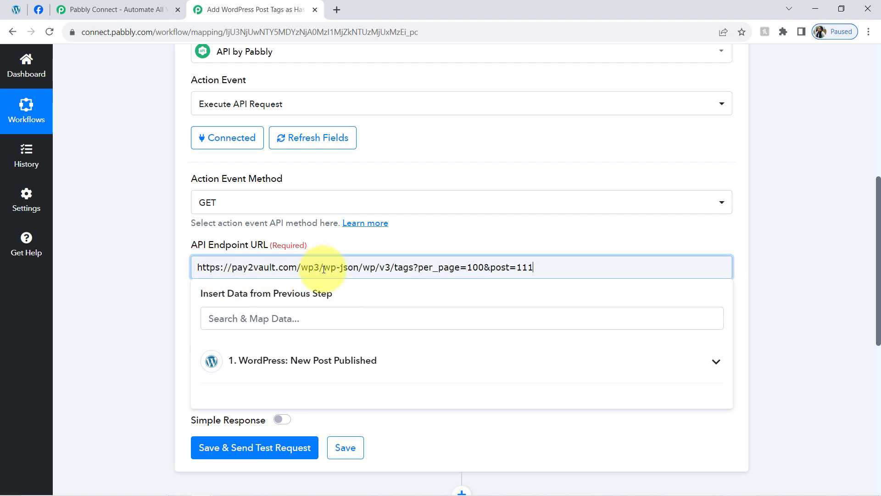
pyautogui.press('BackSpace')
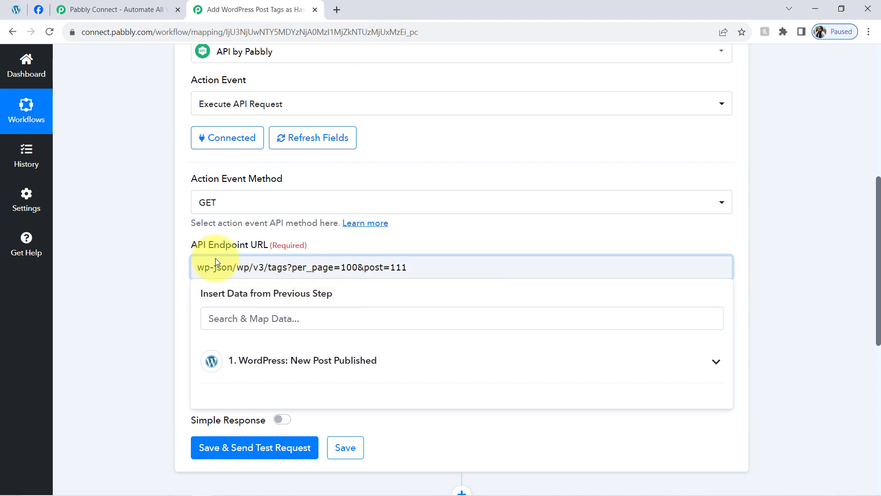
pyautogui.click(14, 12)
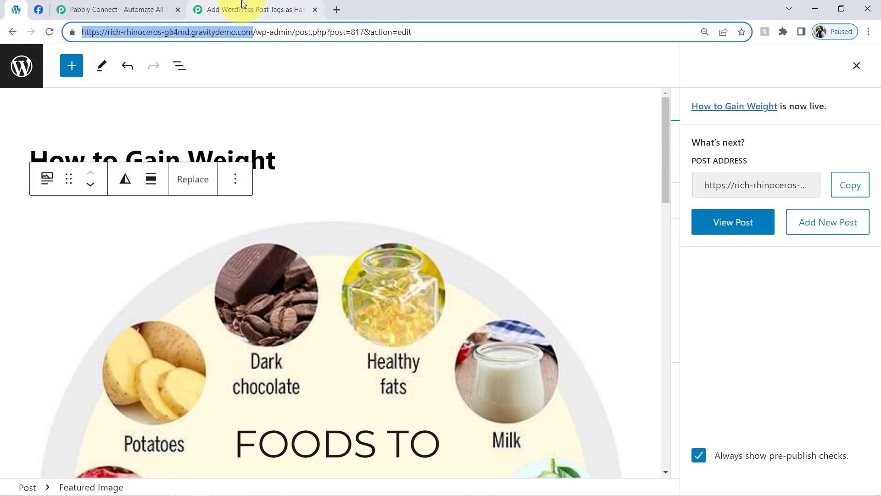
pyautogui.click(255, 9)
pyautogui.write('https://rich-rhinoceros-g64md.gravitydemo.com/')
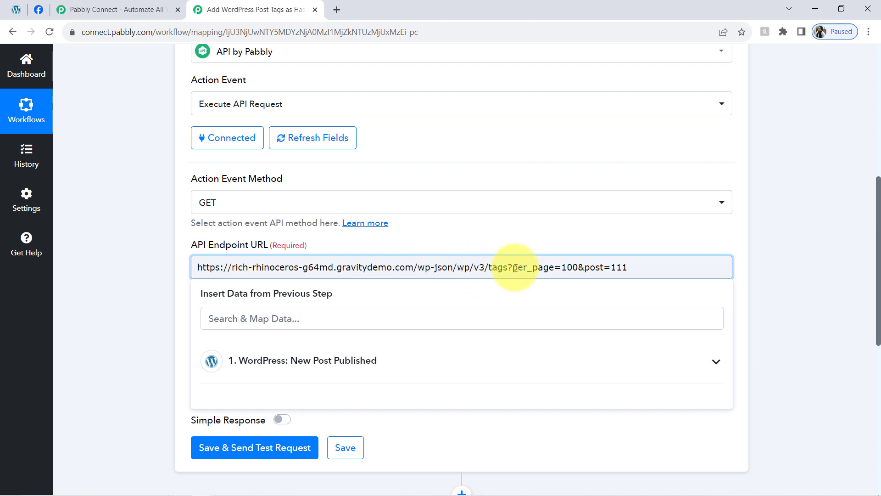
# Step: Remove the sample post ID 111 from the end of the endpoint URL, leaving it ending in post=
pyautogui.moveTo(579, 267); pyautogui.dragTo(549, 267)
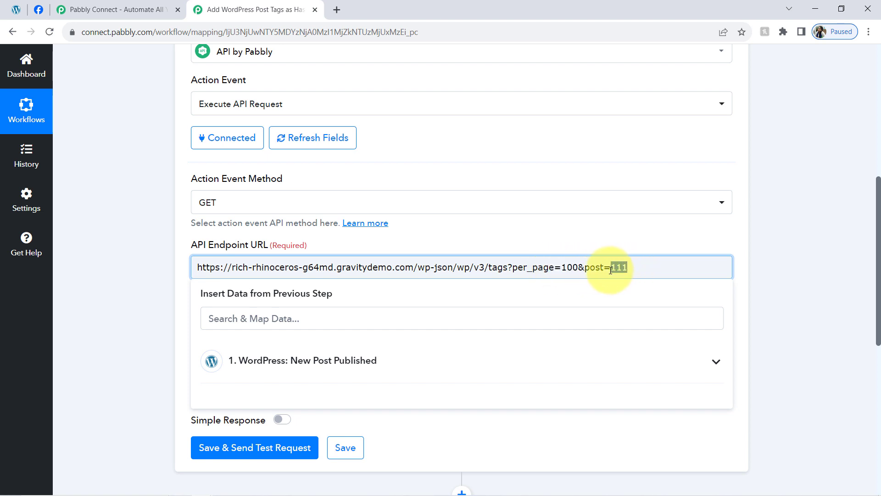
pyautogui.press('BackSpace')
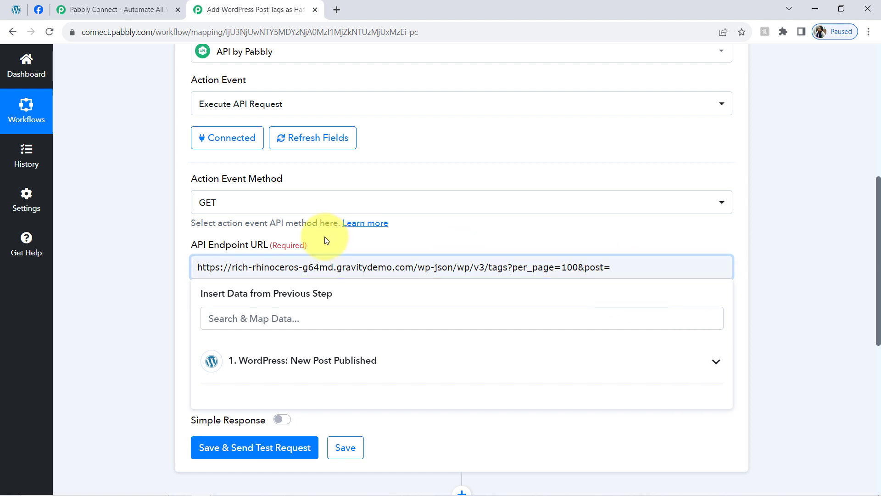
pyautogui.click(607, 247)
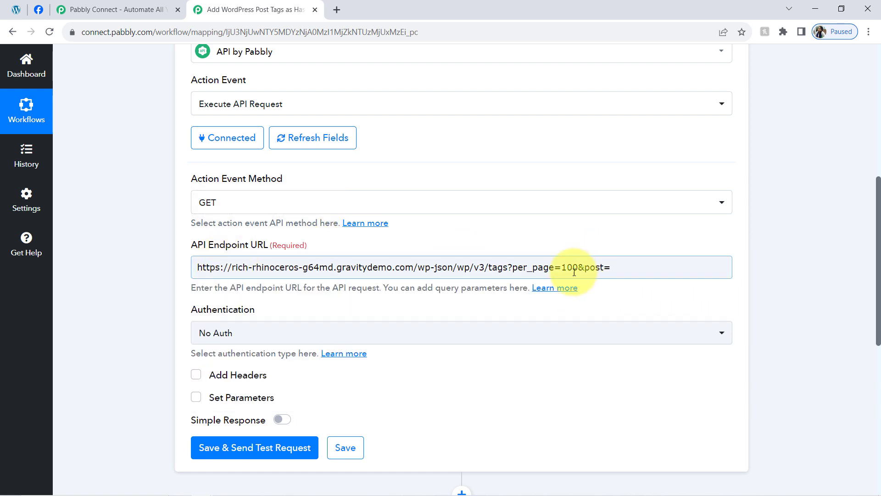
pyautogui.doubleClick(498, 267)
pyautogui.moveTo(561, 268); pyautogui.dragTo(212, 277)
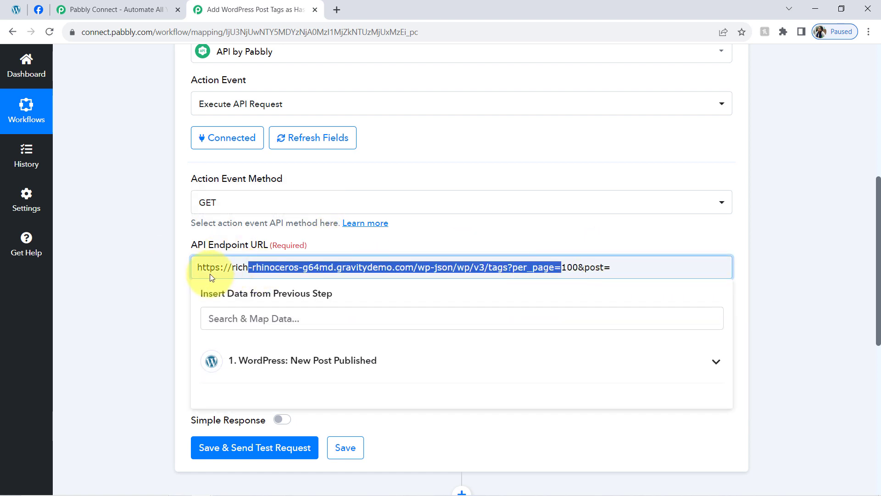
pyautogui.click(108, 329)
# Step: Search the WordPress trigger data for "id" and map Post Id to the end of the API Endpoint URL
pyautogui.click(632, 267)
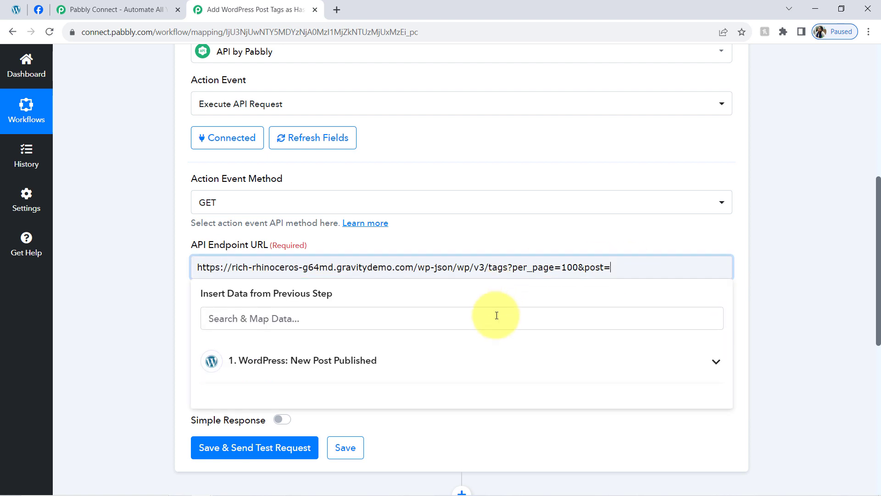
pyautogui.click(277, 326)
pyautogui.write('id')
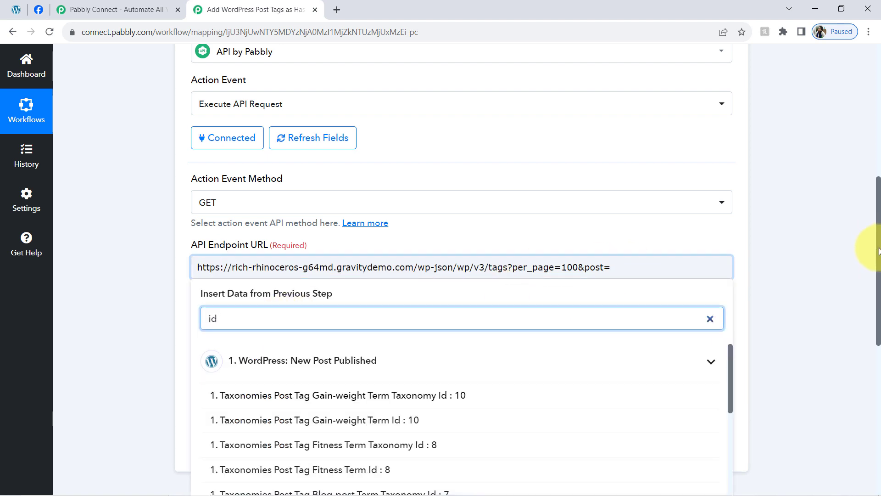
pyautogui.scroll(-2, 877, 251)
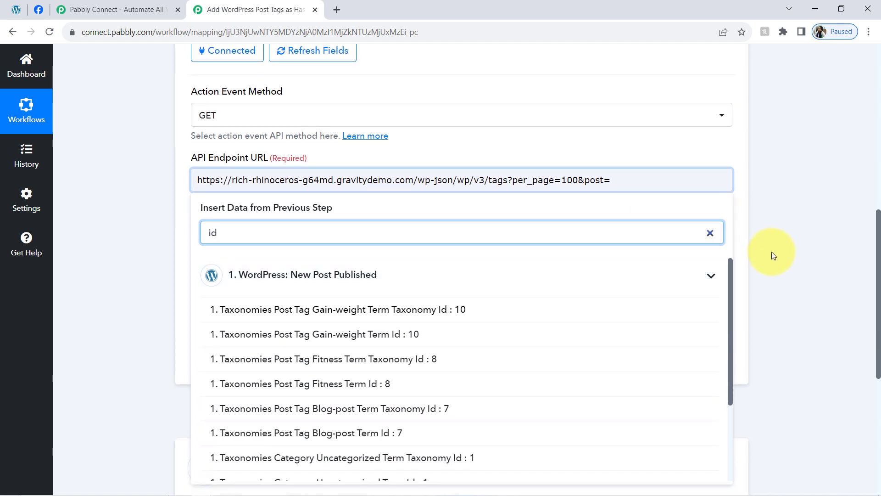
pyautogui.moveTo(730, 271); pyautogui.dragTo(500, 386)
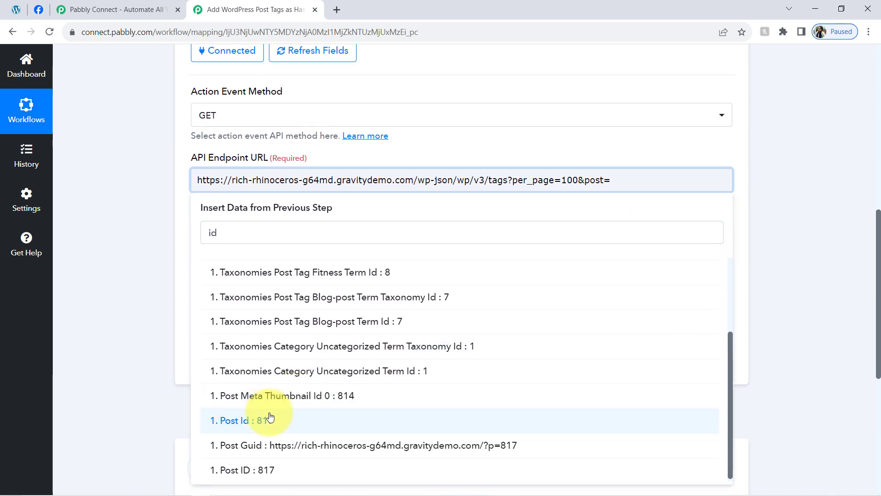
pyautogui.click(272, 426)
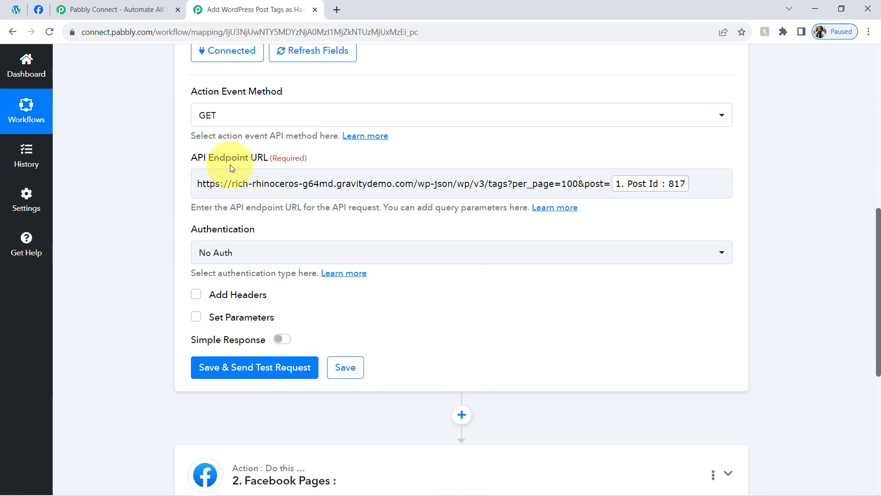
# Step: Set the API version in the endpoint URL to v2
pyautogui.moveTo(199, 162); pyautogui.dragTo(261, 161)
pyautogui.click(205, 184)
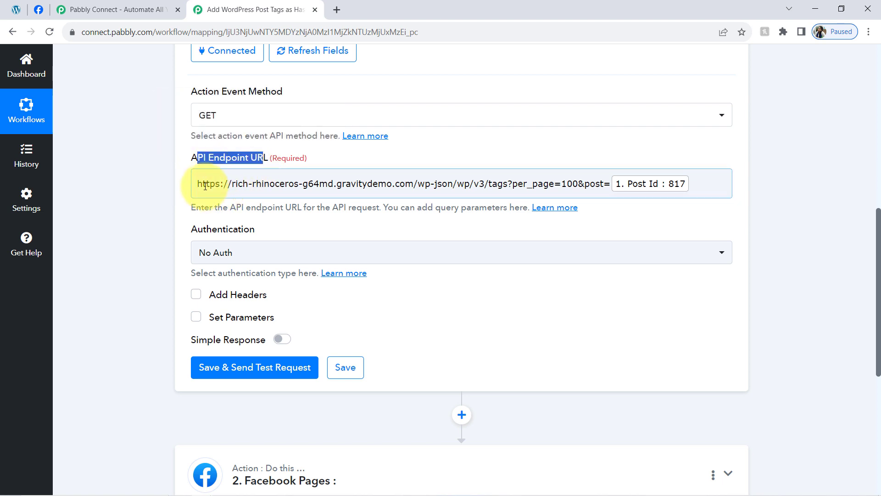
pyautogui.moveTo(205, 184); pyautogui.dragTo(434, 184)
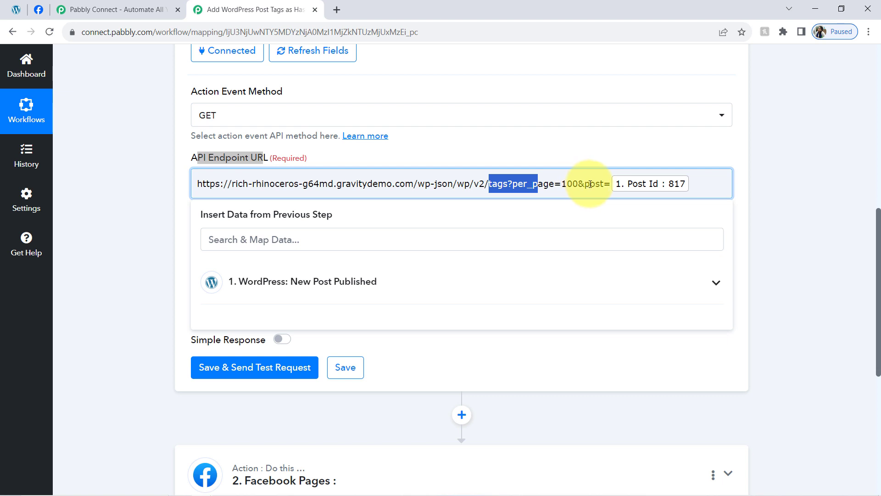
# Step: Switch to the Code note in Notepad and review the sample URL and its site address part
pyautogui.moveTo(134, 492)
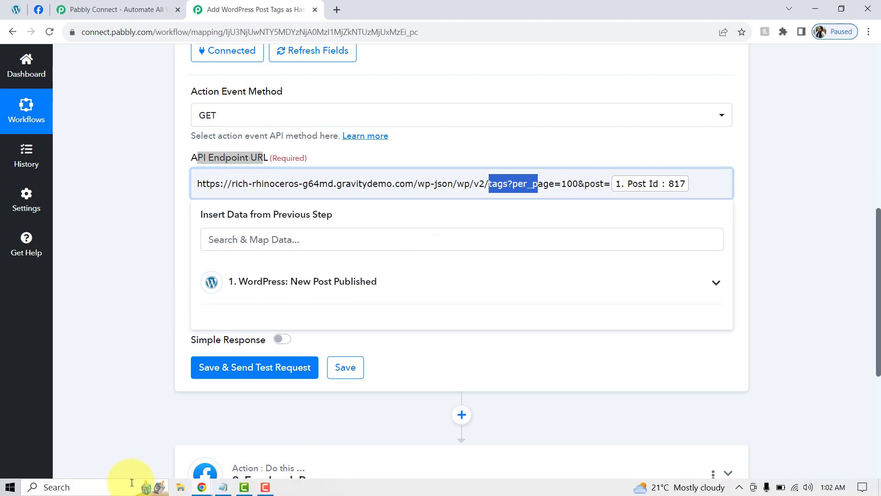
pyautogui.click(223, 490)
pyautogui.click(320, 129)
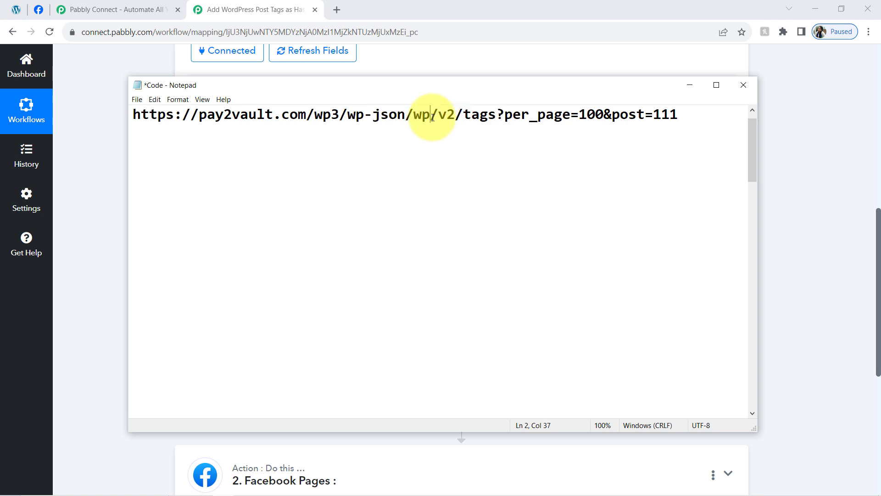
pyautogui.moveTo(709, 114); pyautogui.dragTo(88, 119)
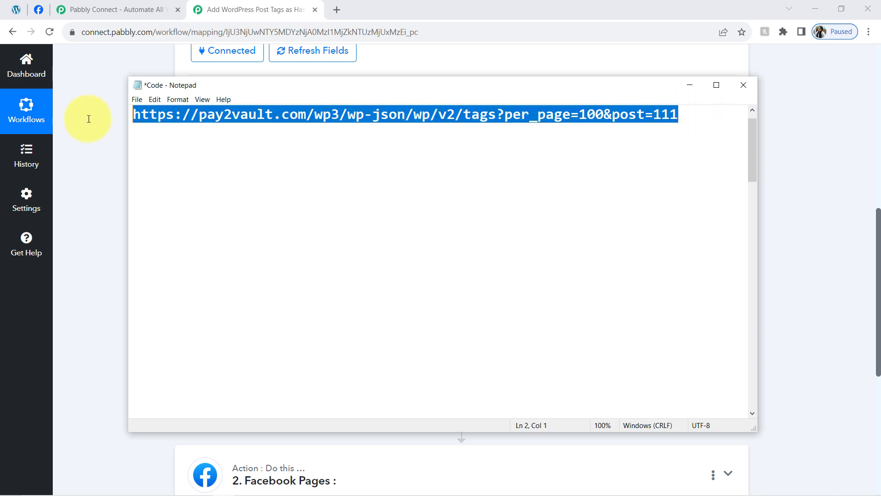
pyautogui.click(268, 116)
pyautogui.moveTo(314, 114); pyautogui.dragTo(111, 113)
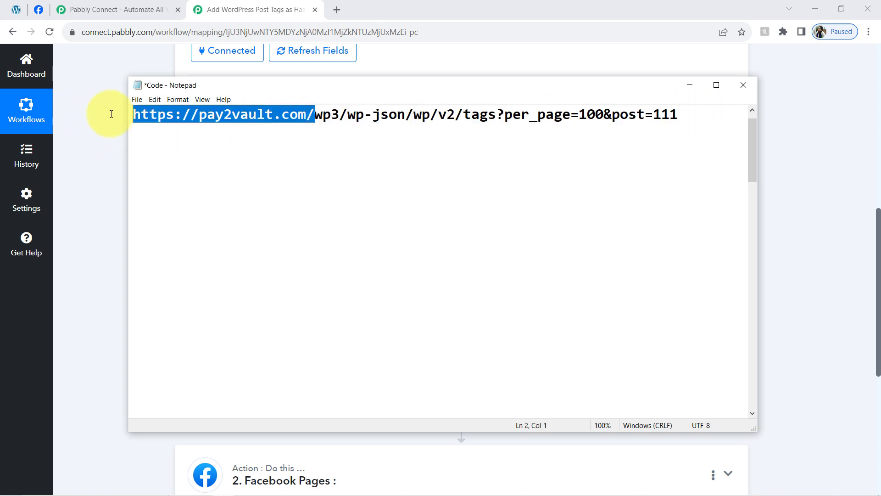
pyautogui.click(319, 128)
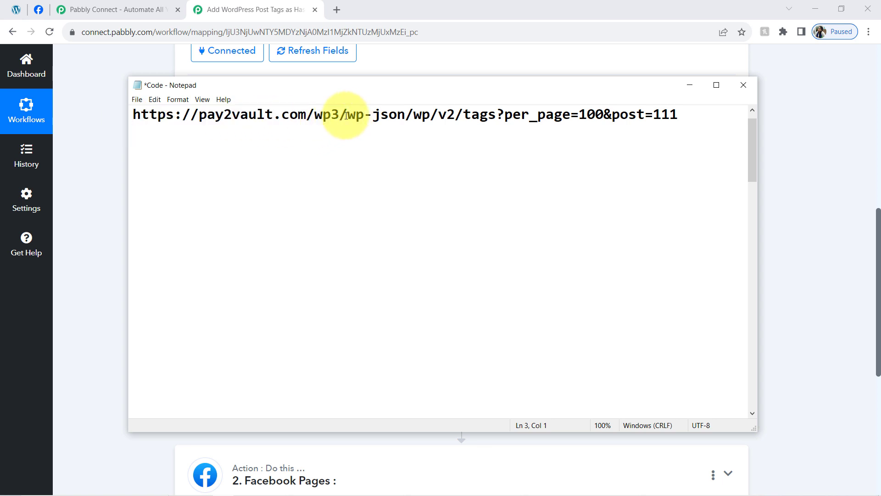
pyautogui.moveTo(346, 116); pyautogui.dragTo(124, 116)
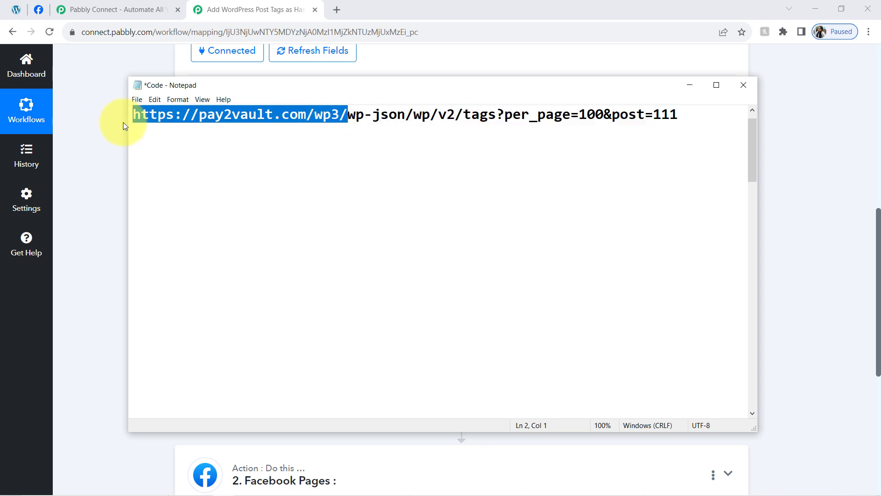
pyautogui.write('<>')
pyautogui.press('Left')
pyautogui.write('site')
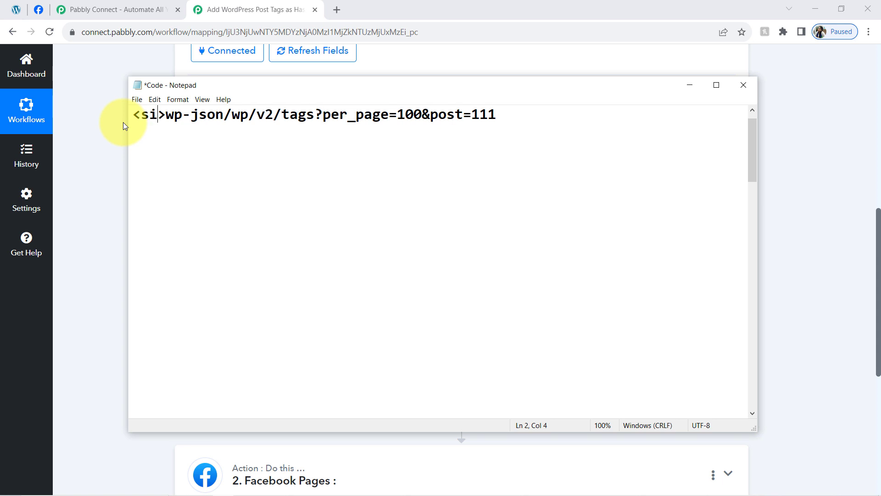
pyautogui.press('Right')
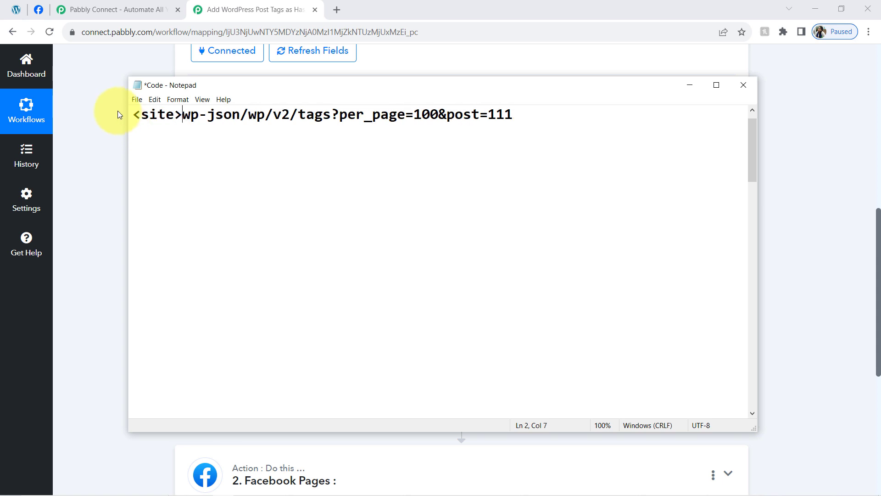
pyautogui.write('/')
pyautogui.click(112, 129)
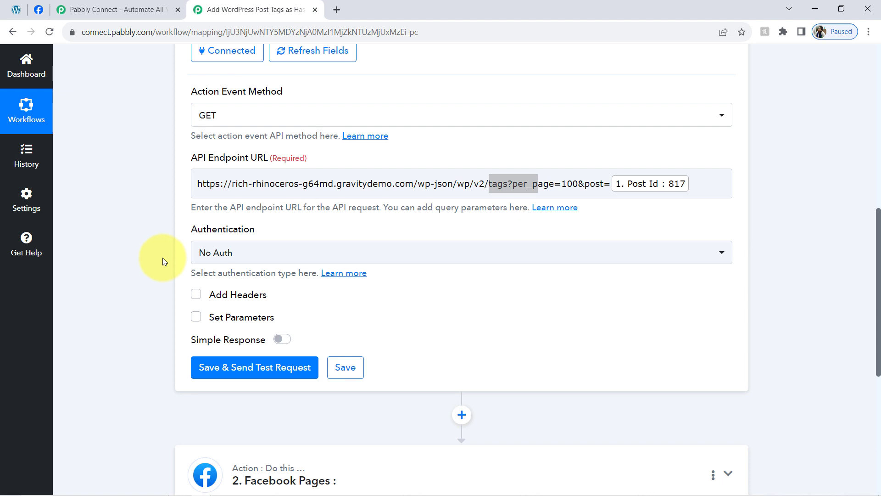
# Step: Set the authentication to Basic Auth with the site's username and password, and save and send the test request
pyautogui.click(223, 253)
pyautogui.click(214, 335)
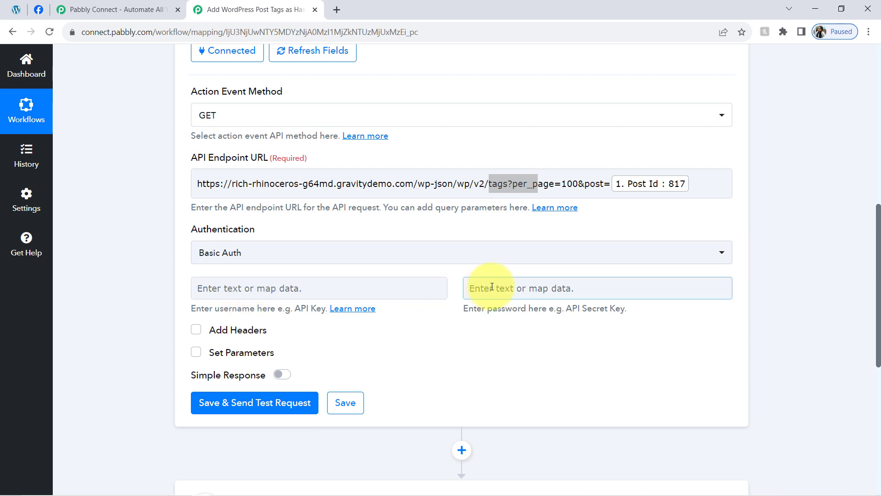
pyautogui.moveTo(248, 185); pyautogui.dragTo(398, 194)
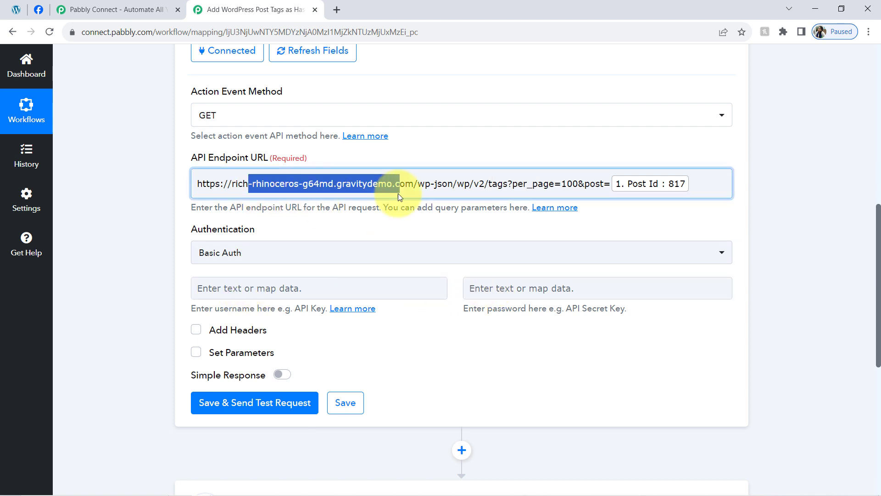
pyautogui.click(148, 309)
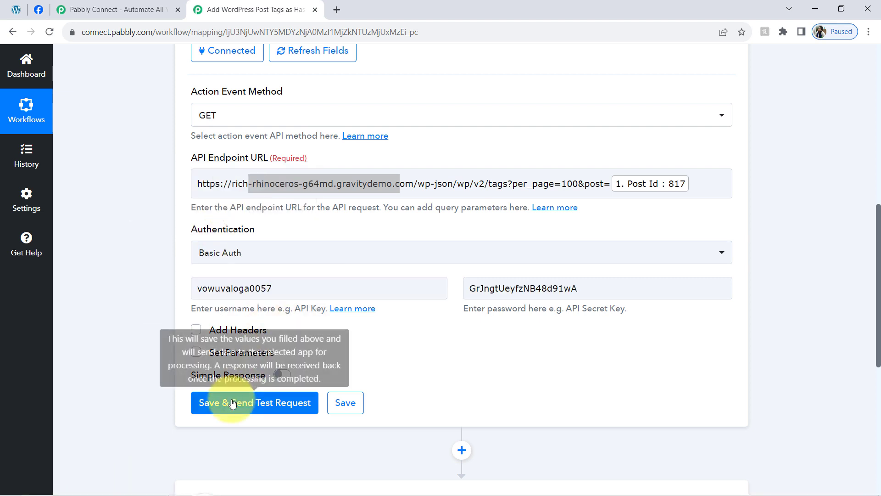
pyautogui.click(229, 401)
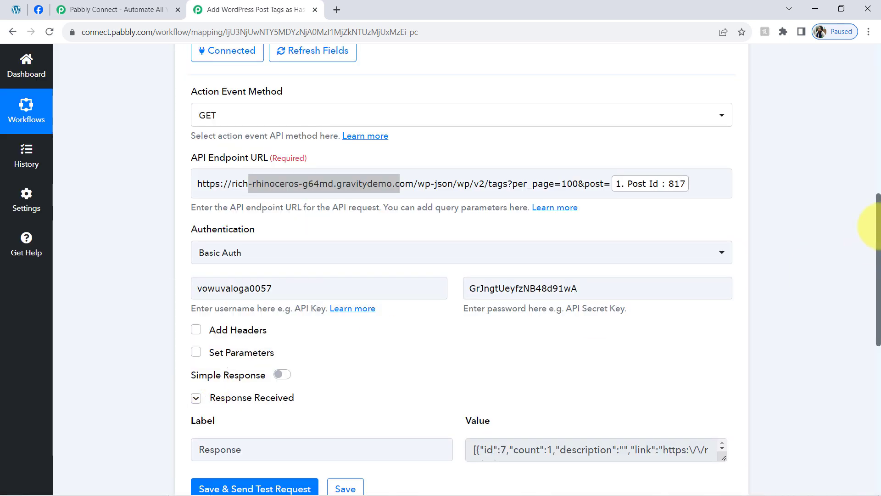
# Step: Enlarge the value box of the received API response and examine the name and slug entries of the post's tags
pyautogui.moveTo(879, 229); pyautogui.dragTo(869, 328)
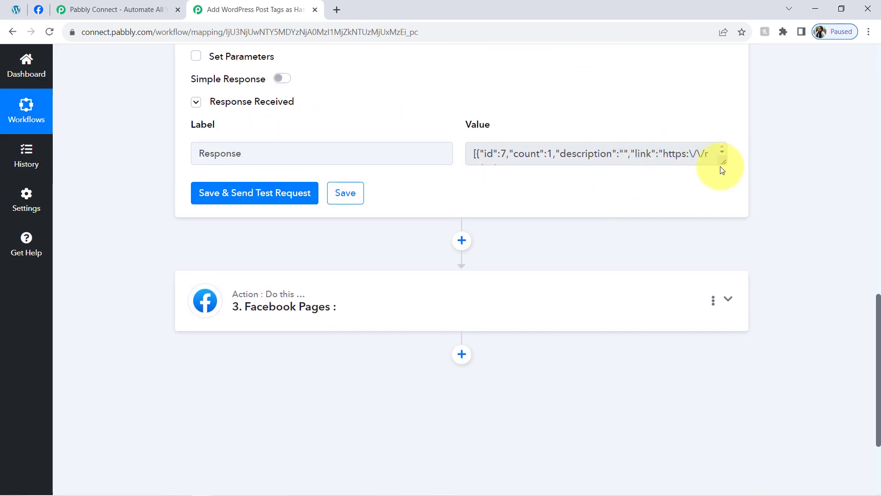
pyautogui.moveTo(723, 163); pyautogui.dragTo(702, 347)
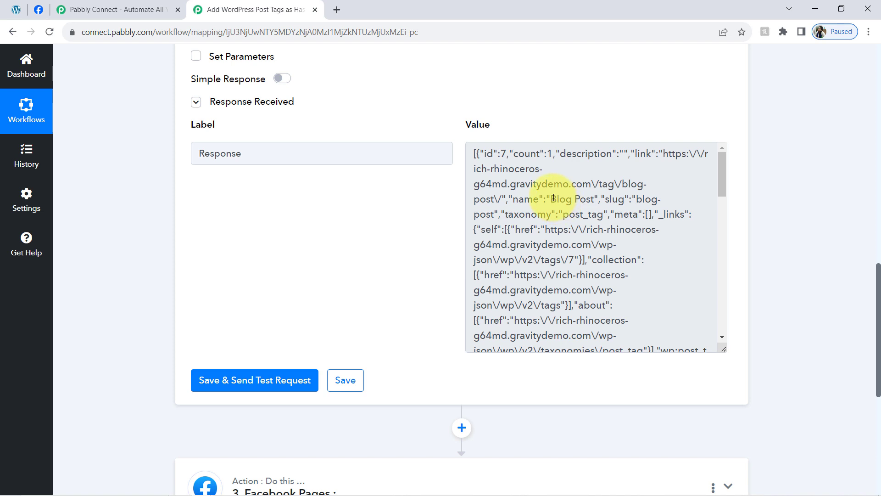
pyautogui.moveTo(554, 197); pyautogui.dragTo(717, 234)
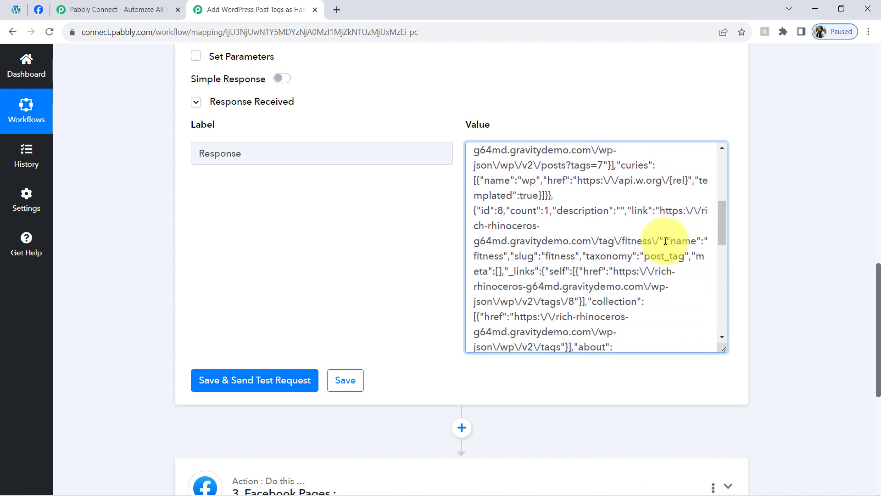
# Step: Examine the fitness and gain weight tag entries in the API step's received response
pyautogui.doubleClick(559, 258)
pyautogui.moveTo(722, 226); pyautogui.dragTo(723, 269)
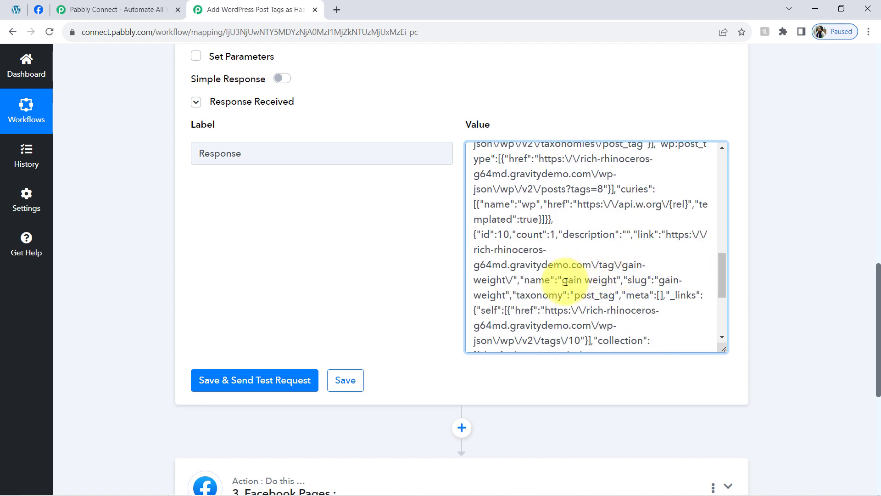
pyautogui.moveTo(562, 280); pyautogui.dragTo(584, 280)
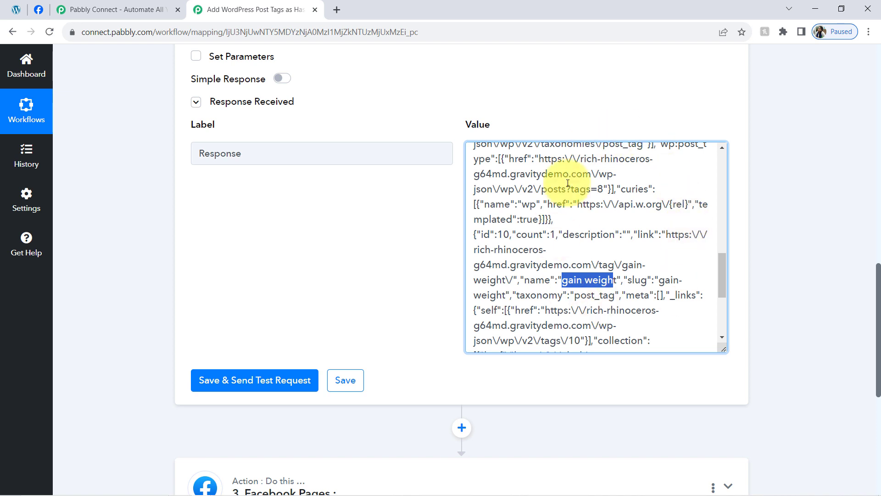
pyautogui.moveTo(509, 158); pyautogui.dragTo(557, 310)
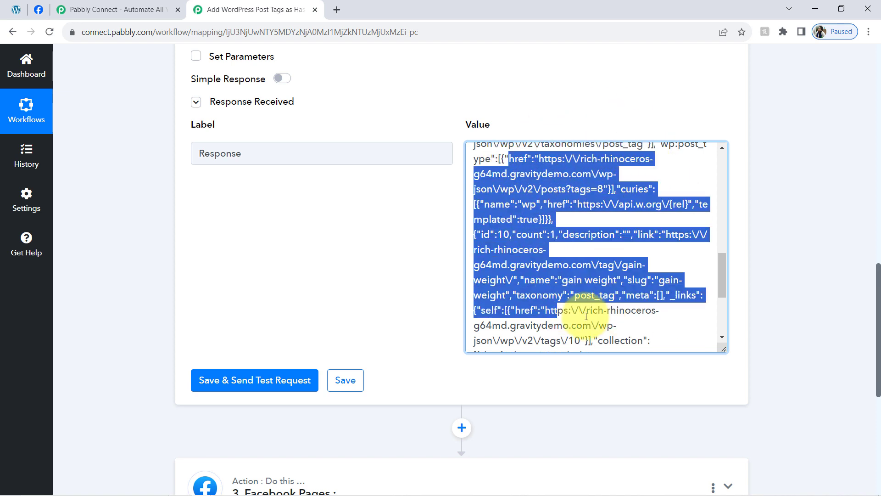
pyautogui.click(534, 184)
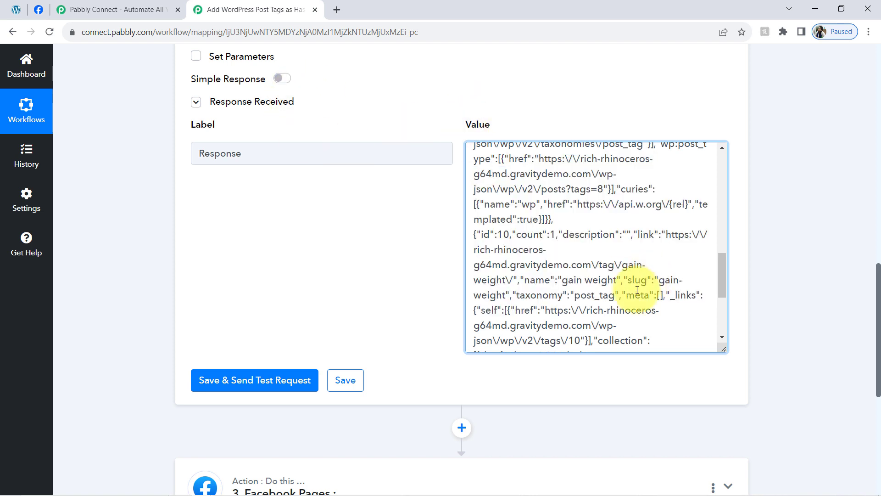
pyautogui.moveTo(517, 174); pyautogui.dragTo(570, 310)
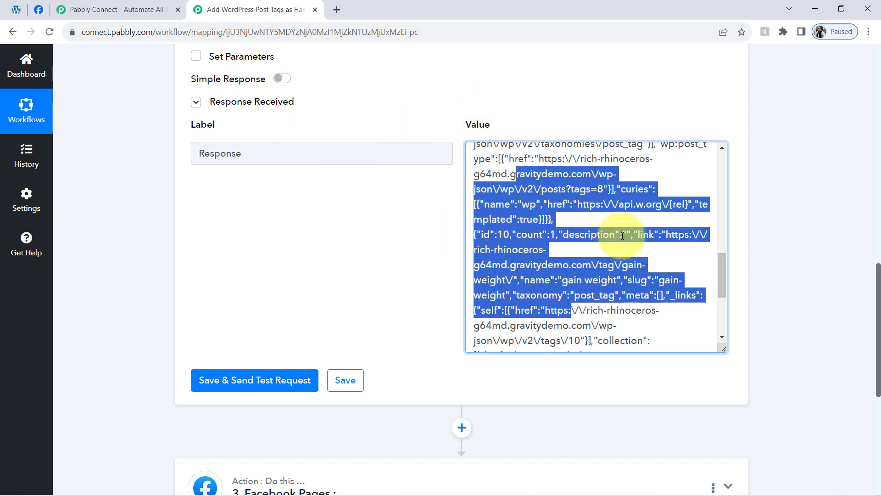
pyautogui.click(569, 201)
pyautogui.hotkey('ctrl', 'a')
pyautogui.click(774, 253)
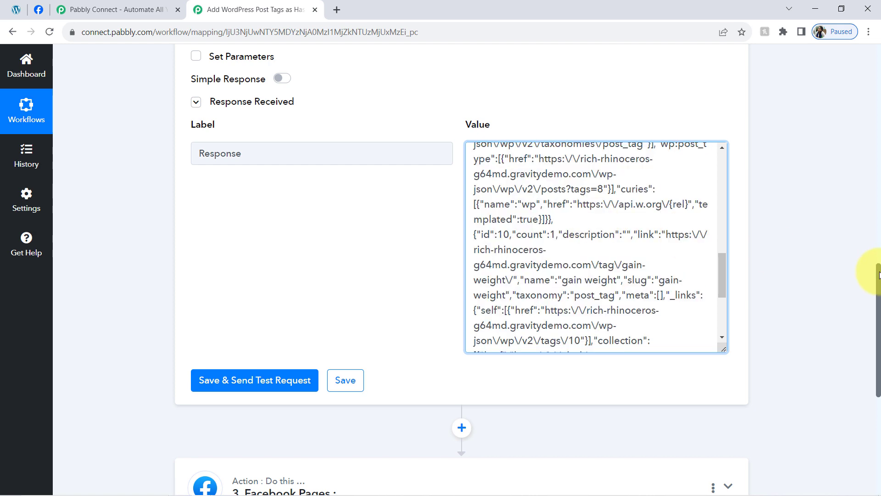
# Step: Insert a Data Transformer by Pabbly action after the API step, set its event to Line Itemizer, and connect it
pyautogui.scroll(-4, 874, 321)
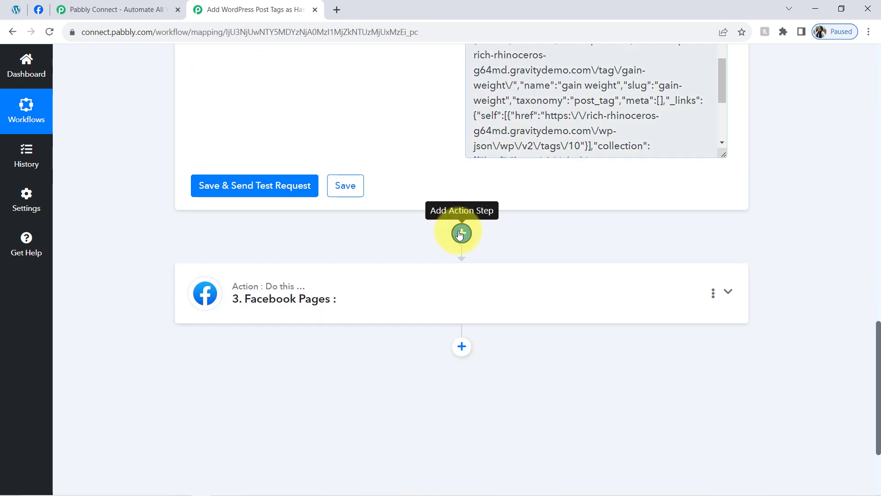
pyautogui.click(461, 233)
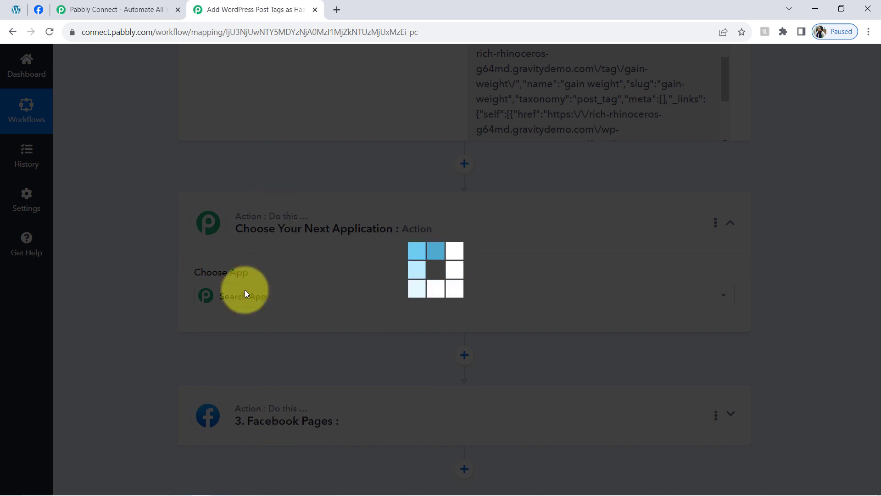
pyautogui.click(226, 257)
pyautogui.write('data')
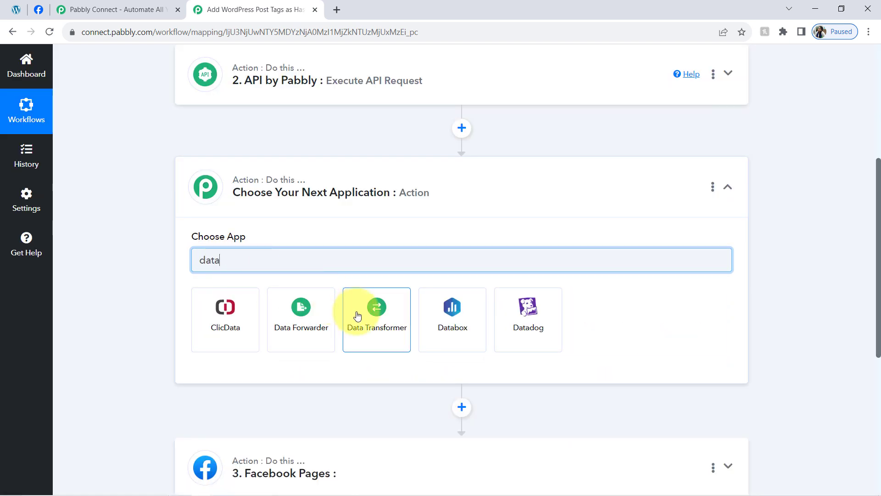
pyautogui.click(358, 315)
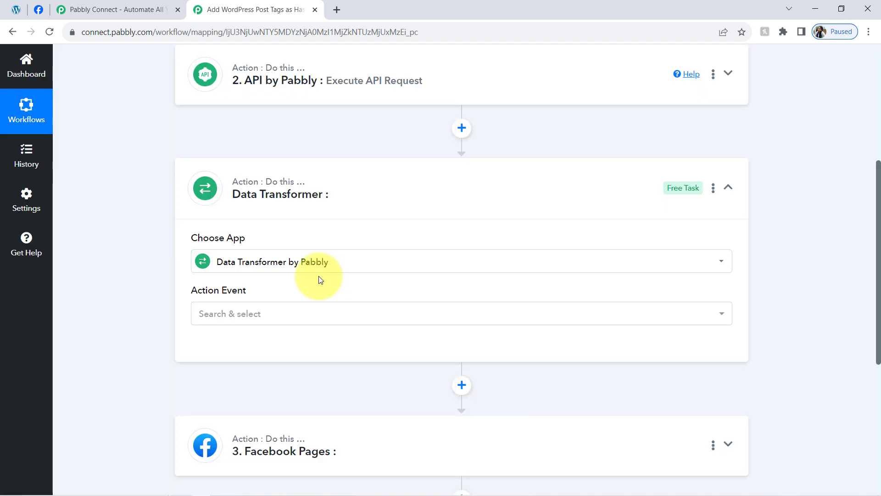
pyautogui.click(251, 317)
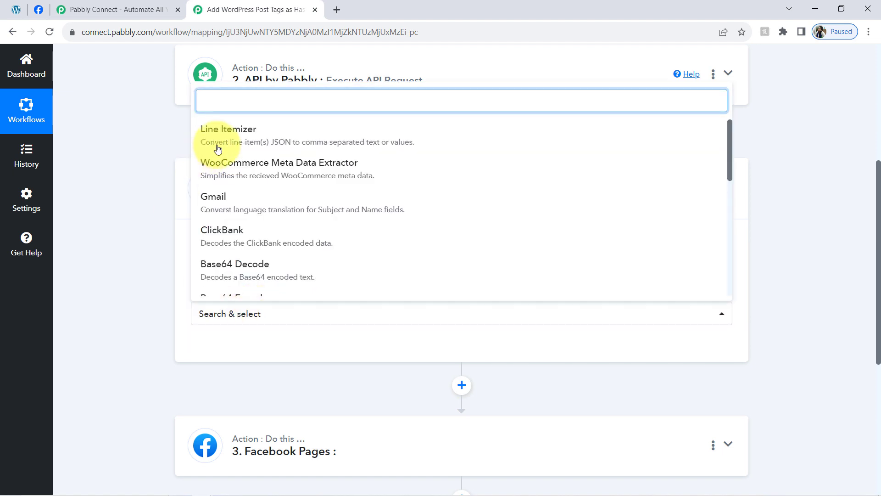
pyautogui.click(239, 133)
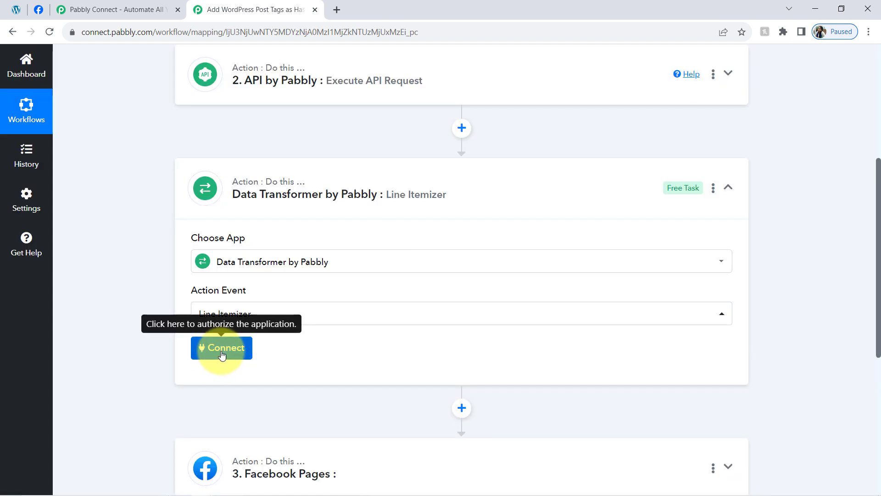
pyautogui.click(222, 355)
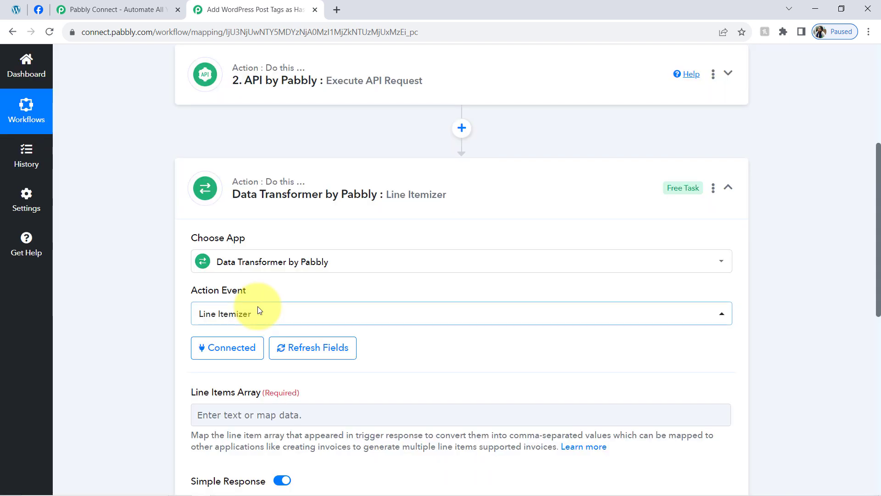
# Step: Reopen the API request step and highlight its entire received response for review
pyautogui.moveTo(877, 266); pyautogui.dragTo(879, 339)
pyautogui.click(374, 213)
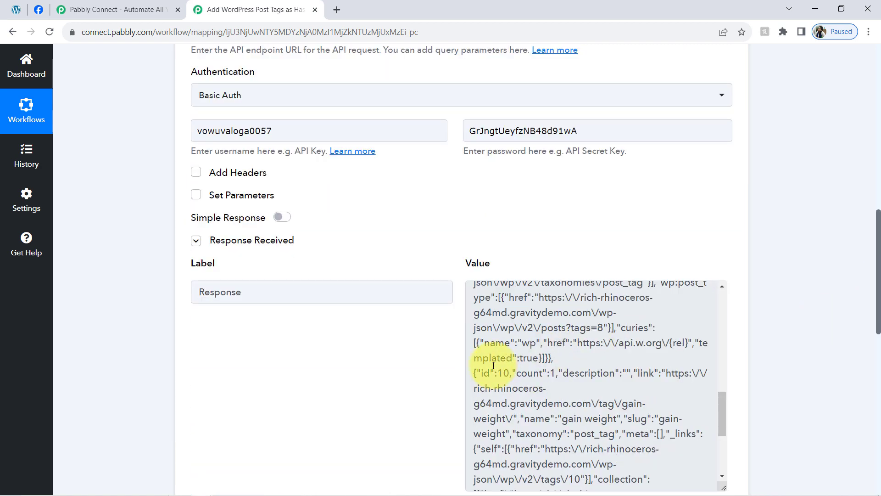
pyautogui.click(484, 367)
pyautogui.hotkey('ctrl', 'a')
pyautogui.moveTo(879, 282); pyautogui.dragTo(867, 382)
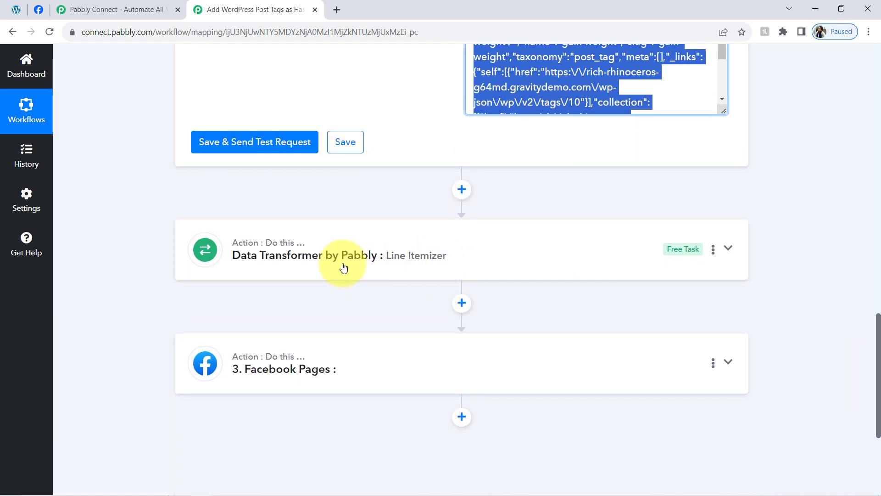
# Step: Map the API step's response into the Line Itemizer's Line Items Array, and save and send the test request
pyautogui.click(343, 267)
pyautogui.scroll(3, 867, 317)
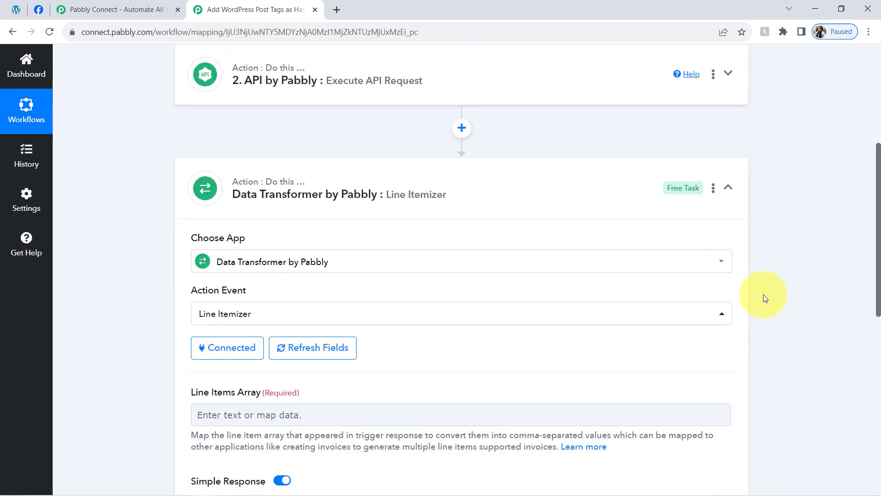
pyautogui.scroll(-4, 859, 250)
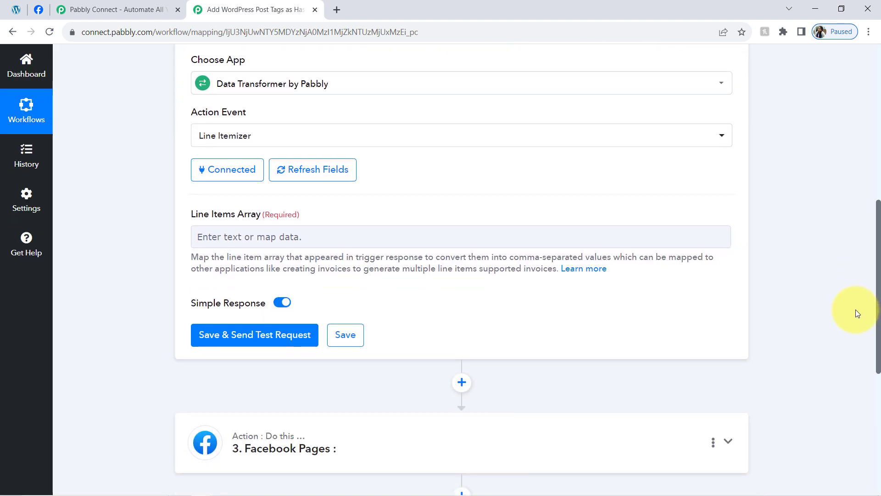
pyautogui.click(226, 236)
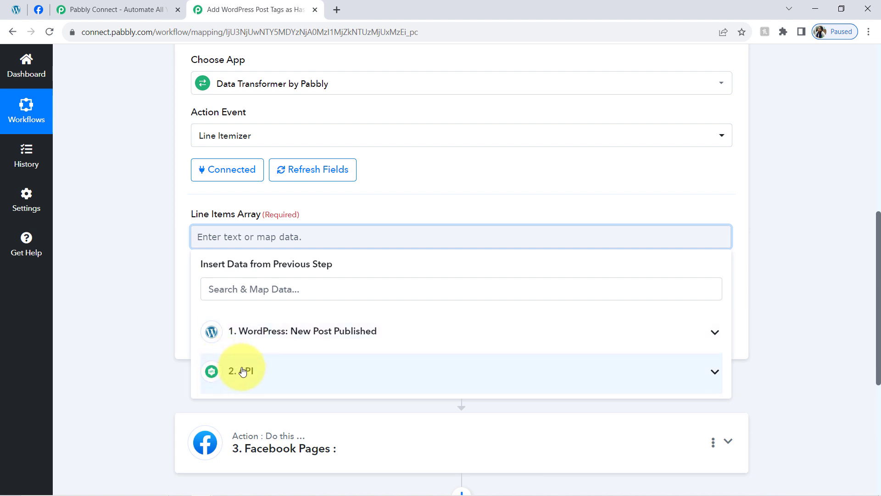
pyautogui.click(270, 381)
pyautogui.click(227, 406)
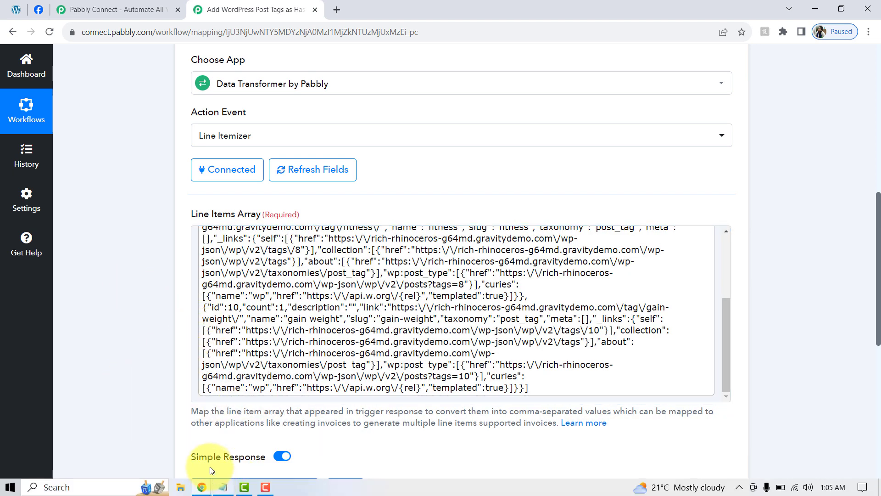
pyautogui.click(212, 488)
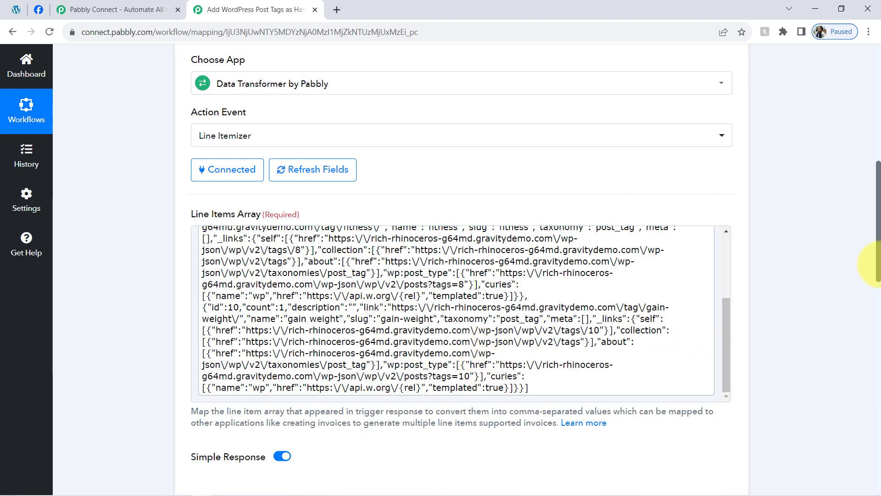
# Step: Examine the Name and Slug values in the Line Itemizer's received response
pyautogui.moveTo(875, 264); pyautogui.dragTo(866, 370)
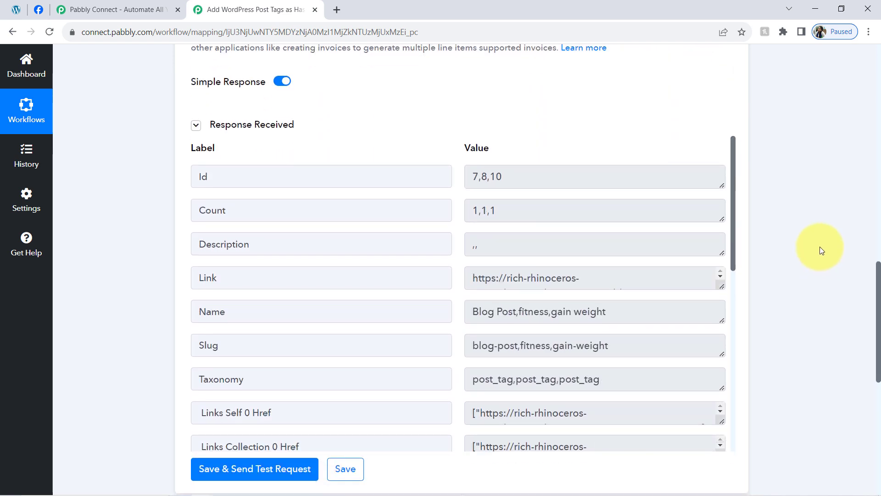
pyautogui.moveTo(731, 211); pyautogui.dragTo(729, 251)
pyautogui.moveTo(242, 219); pyautogui.dragTo(187, 226)
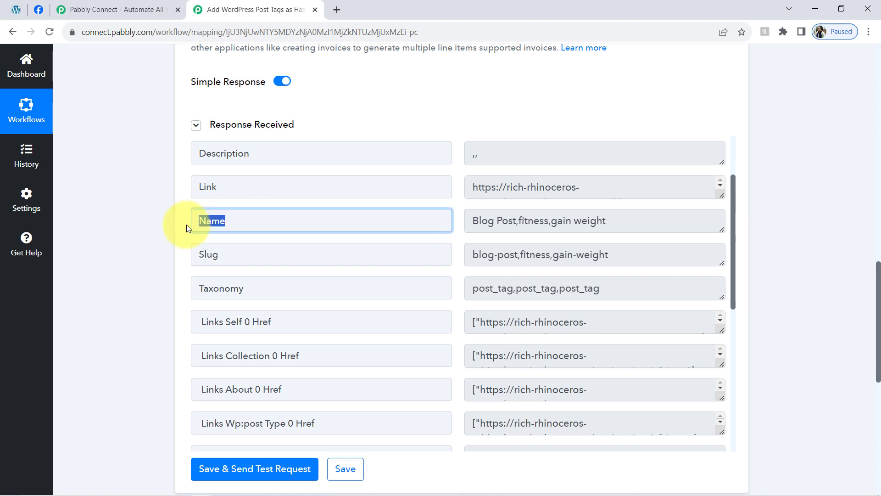
pyautogui.moveTo(472, 227); pyautogui.dragTo(605, 224)
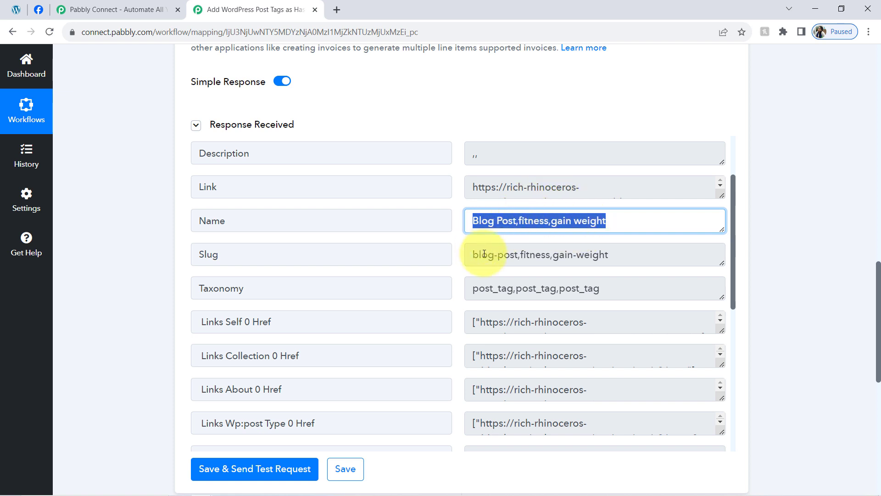
pyautogui.moveTo(486, 254); pyautogui.dragTo(591, 254)
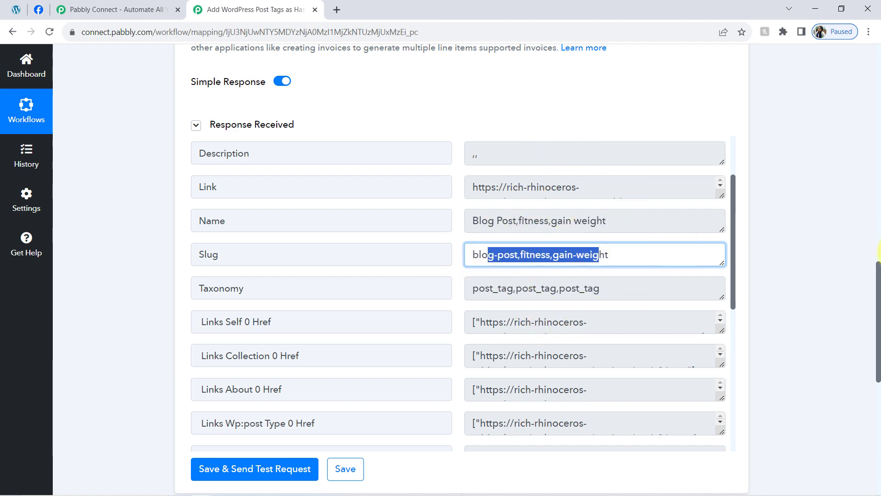
pyautogui.moveTo(877, 296); pyautogui.dragTo(868, 336)
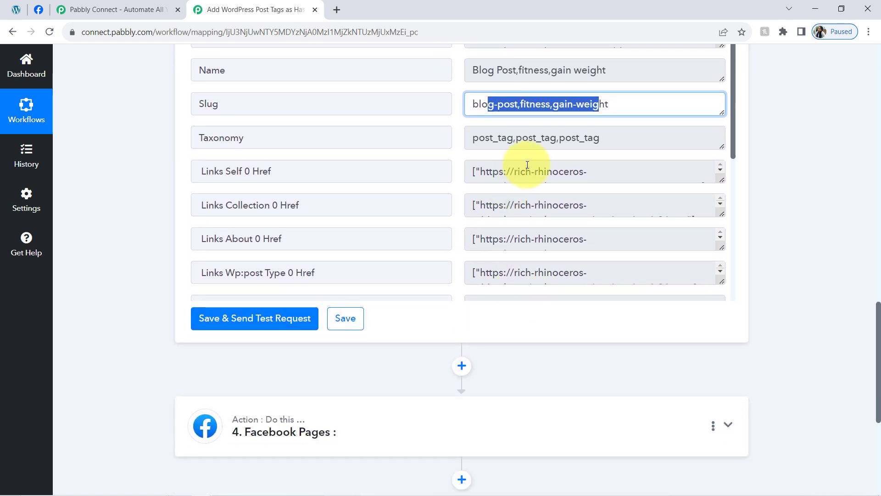
pyautogui.click(428, 266)
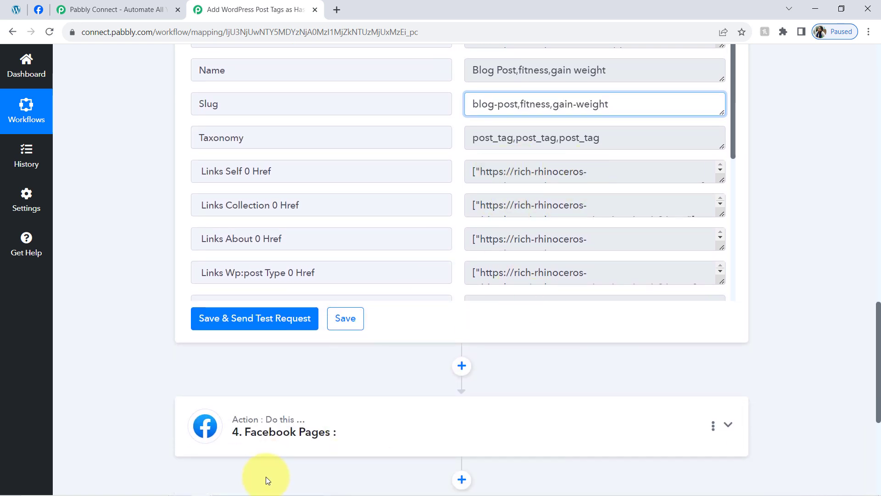
pyautogui.moveTo(619, 102); pyautogui.dragTo(500, 123)
pyautogui.tripleClick(500, 115)
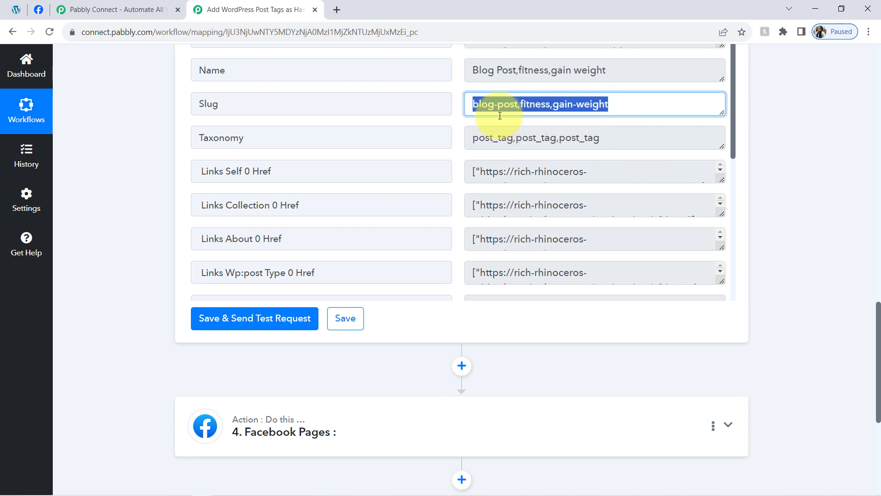
# Step: Open a new browser tab and write the sample hashtag #gain_weight in its address bar without searching
pyautogui.click(333, 13)
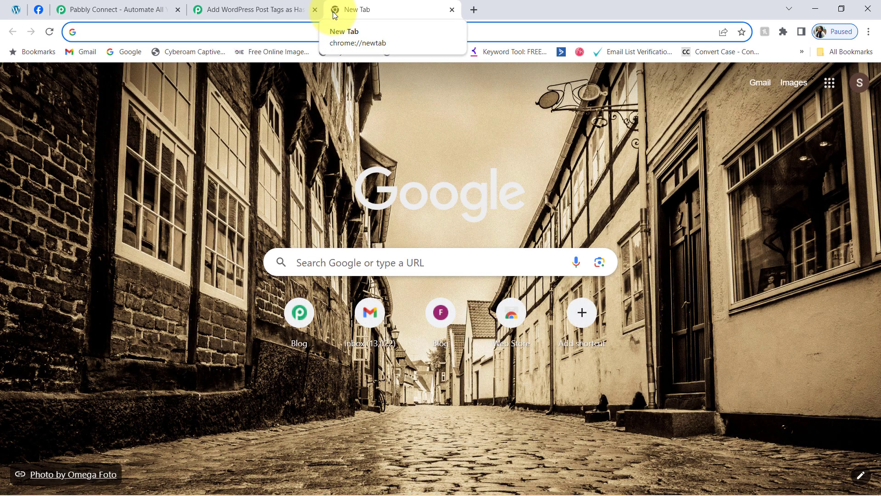
pyautogui.write('#')
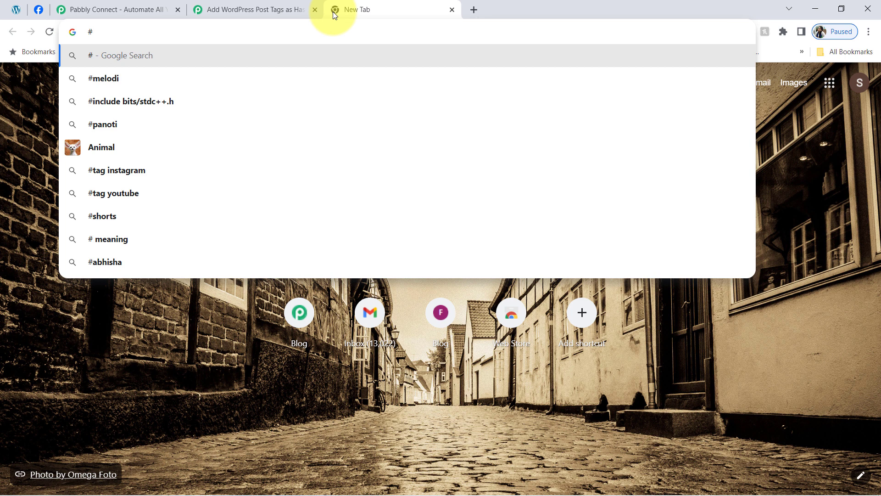
pyautogui.write('gain')
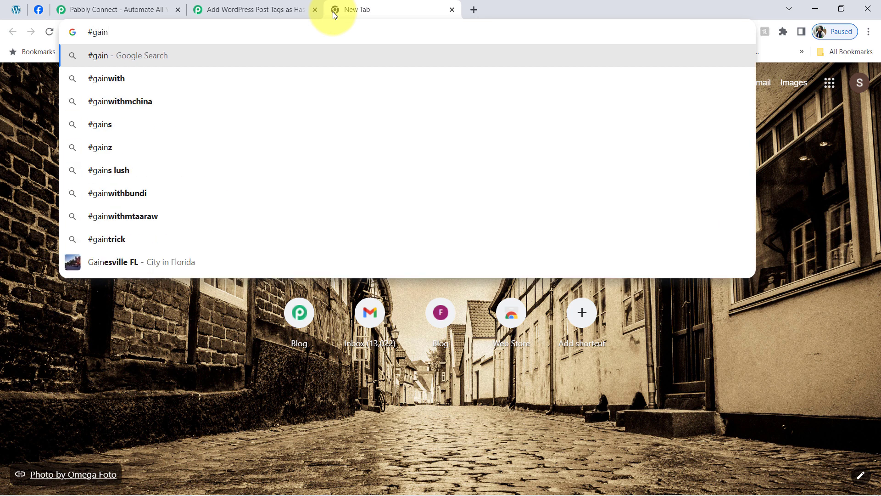
pyautogui.write('_weight')
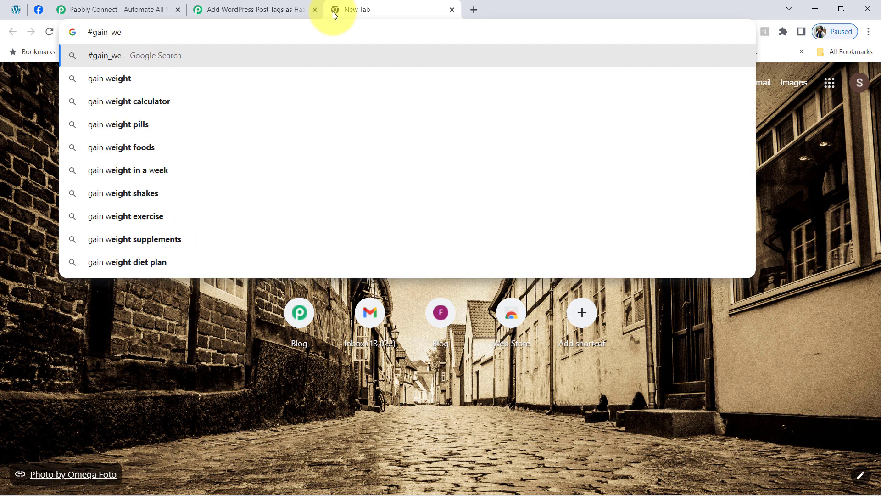
# Step: Rewrite the sample hashtag with a space between the words, as #gain weight
pyautogui.press('BackSpace')
pyautogui.press('BackSpace')
pyautogui.press('BackSpace')
pyautogui.press('BackSpace')
pyautogui.press('BackSpace')
pyautogui.press('BackSpace')
pyautogui.press('BackSpace')
pyautogui.press('BackSpace')
pyautogui.write('n ')
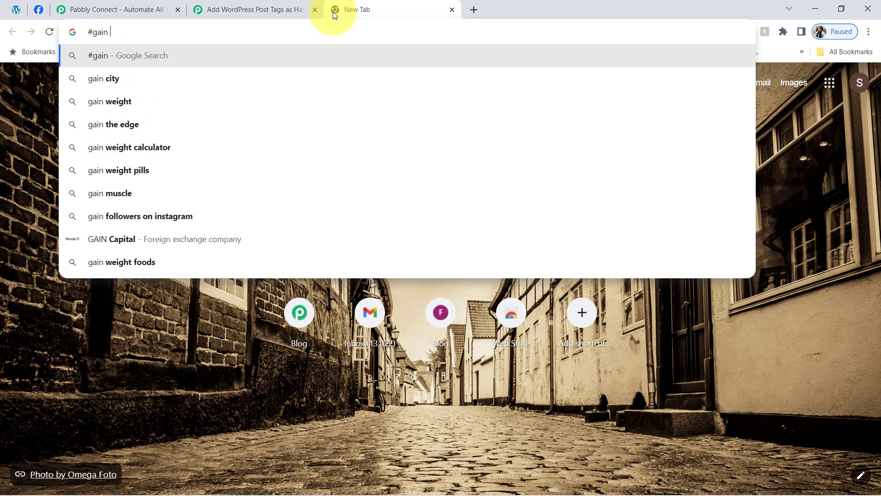
pyautogui.write('weigh')
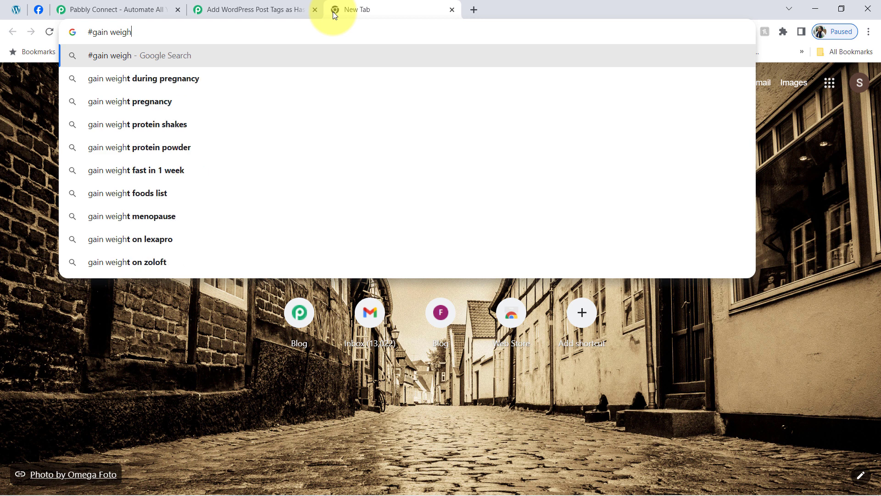
pyautogui.write('t')
# Step: Cut the sample hashtag back to #gain, try a hyphen after it, and replace that with an underscore
pyautogui.press('BackSpace')
pyautogui.press('BackSpace')
pyautogui.press('BackSpace')
pyautogui.press('BackSpace')
pyautogui.press('BackSpace')
pyautogui.press('BackSpace')
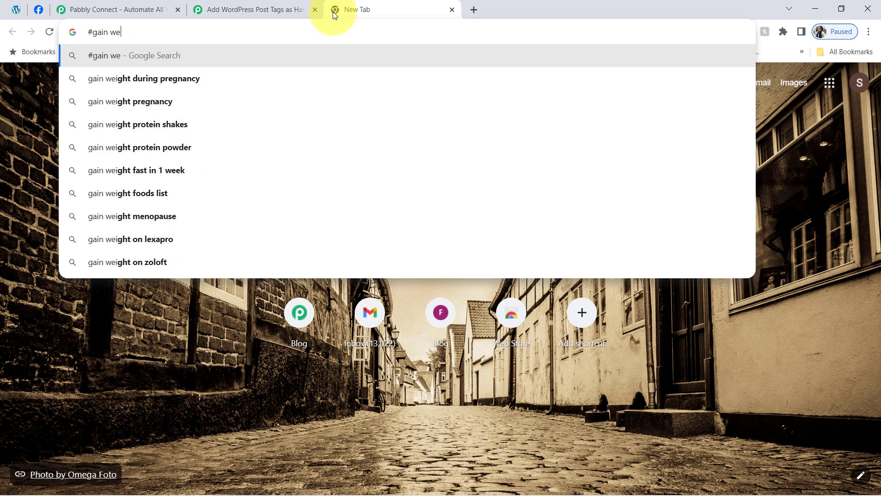
pyautogui.write('-')
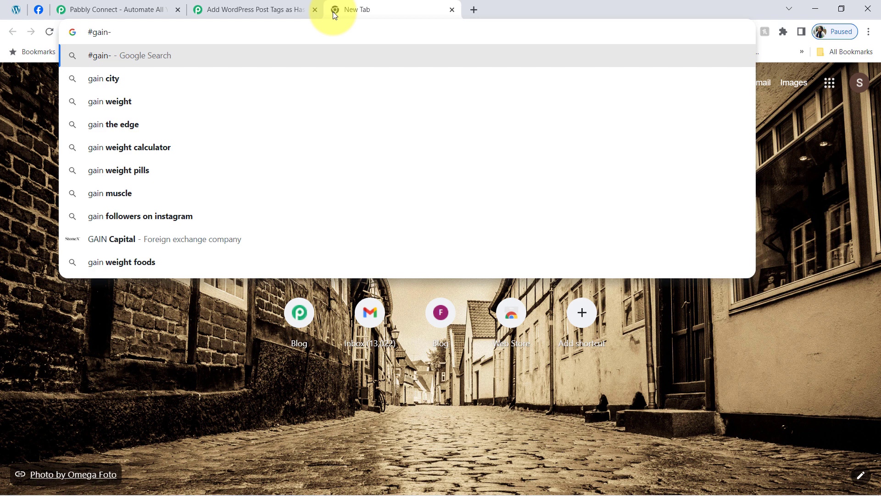
pyautogui.press('BackSpace')
pyautogui.write('_')
# Step: Back in the workflow, add a Text Formatter by Pabbly action with the Replace Text event after the Line Itemizer, and connect it
pyautogui.click(220, 8)
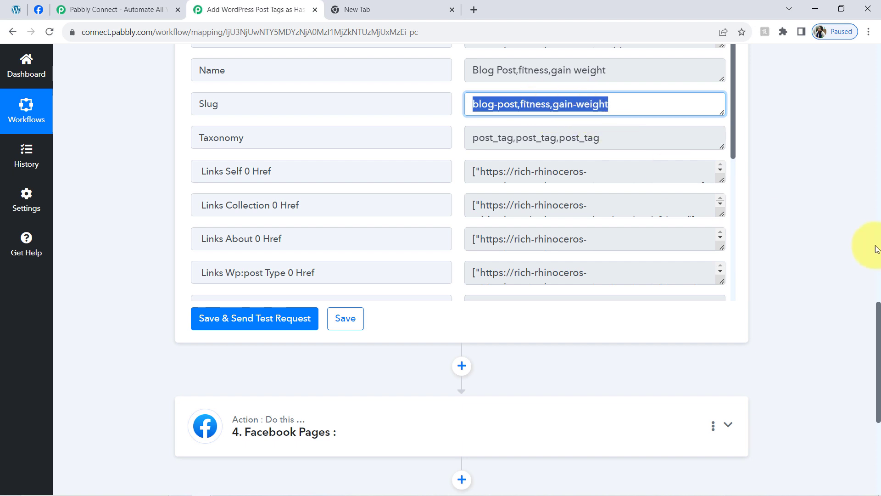
pyautogui.moveTo(876, 332); pyautogui.dragTo(876, 363)
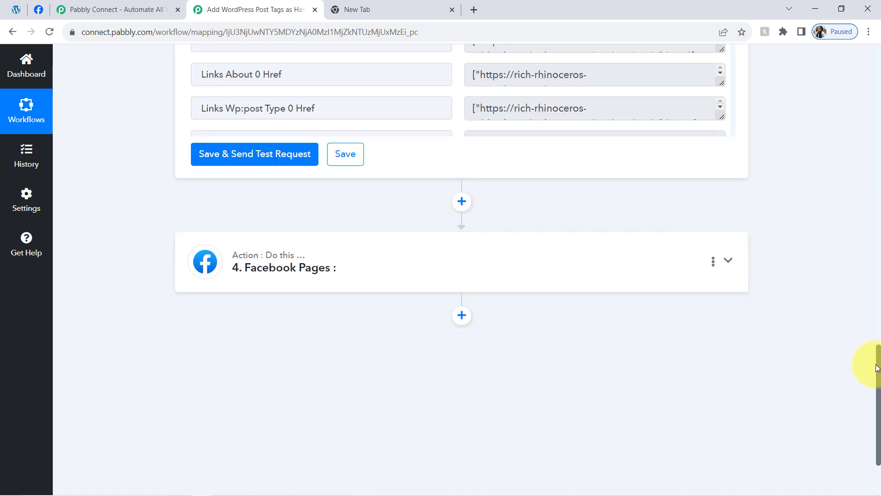
pyautogui.click(461, 202)
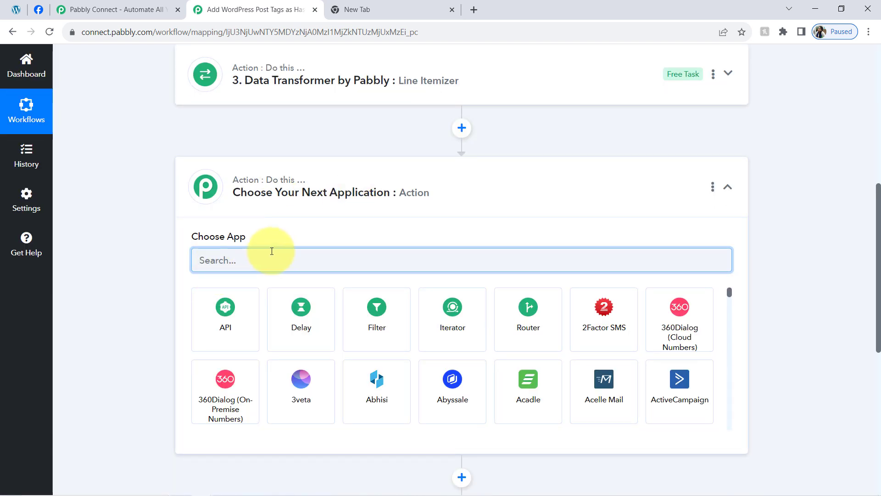
pyautogui.write('text')
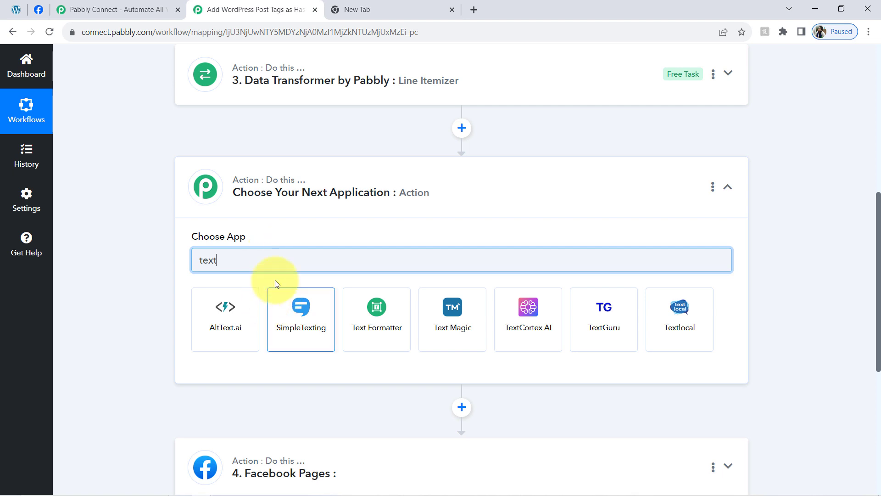
pyautogui.click(376, 328)
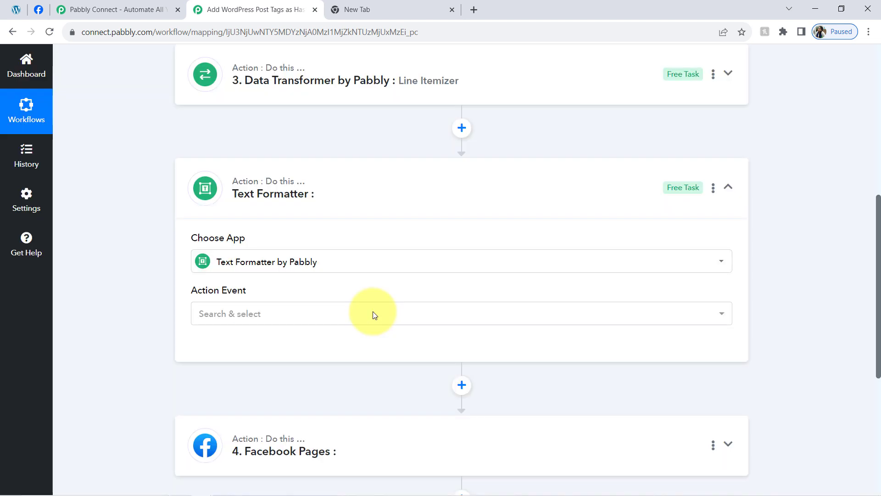
pyautogui.click(253, 315)
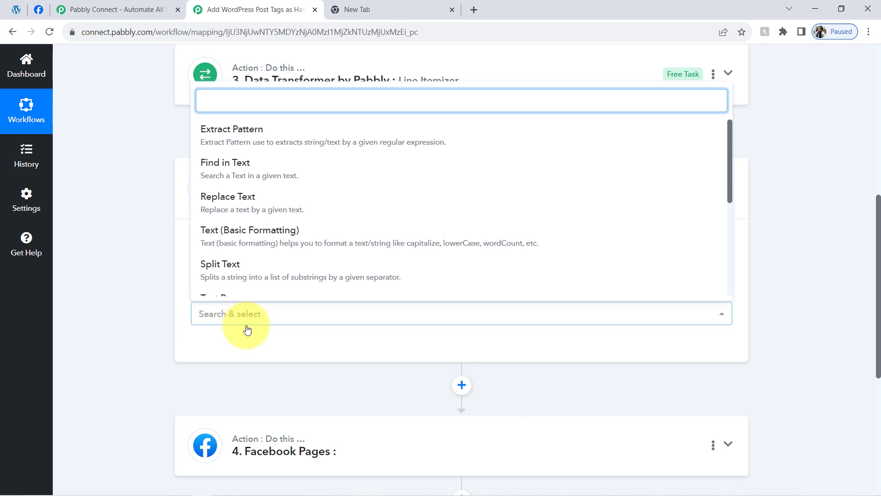
pyautogui.click(230, 200)
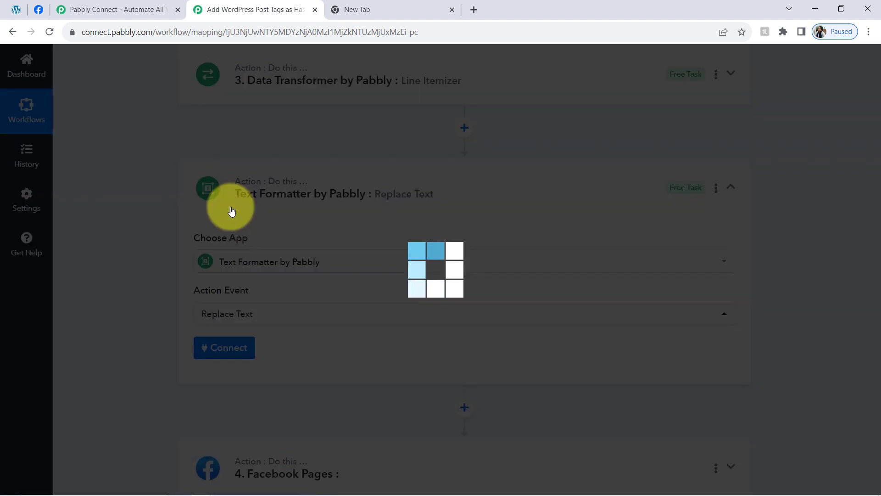
pyautogui.click(223, 347)
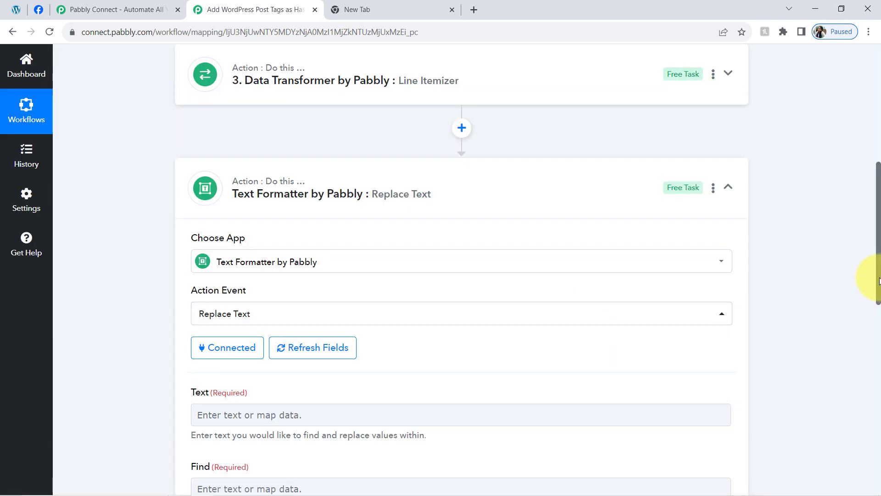
# Step: Map the Line Itemizer's Slug value into the Text field of the Replace Text step
pyautogui.moveTo(879, 281); pyautogui.dragTo(877, 340)
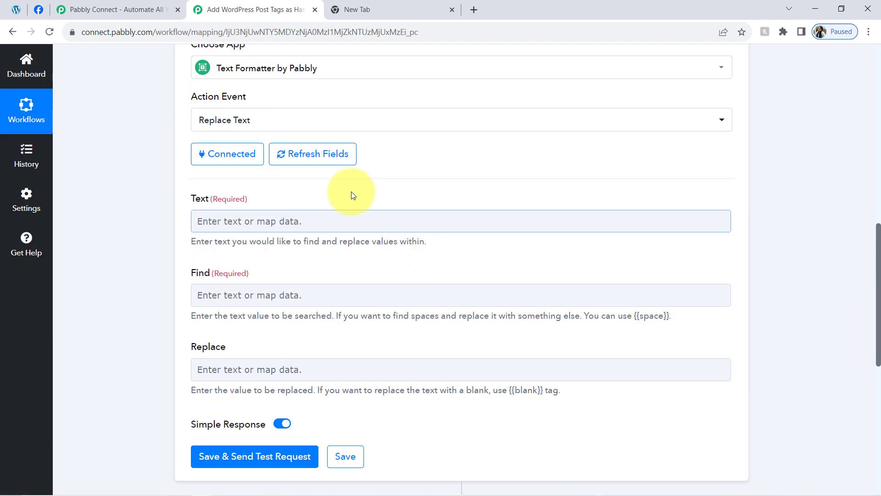
pyautogui.click(236, 218)
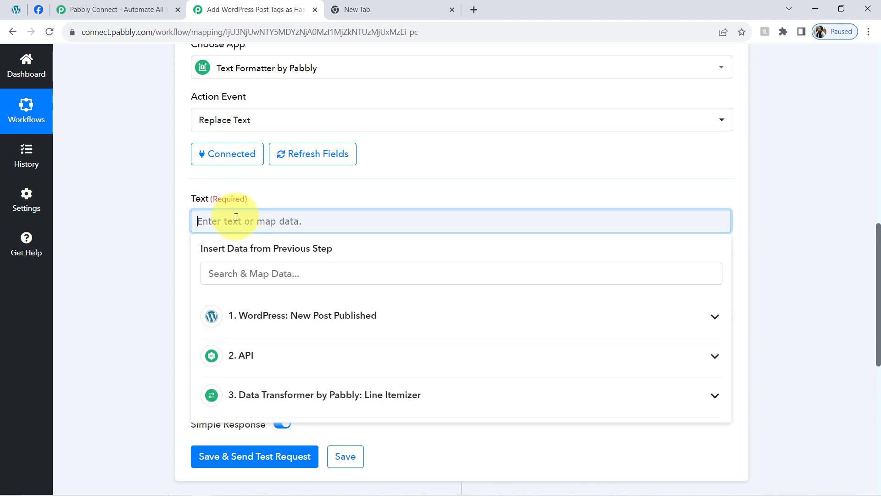
pyautogui.click(256, 394)
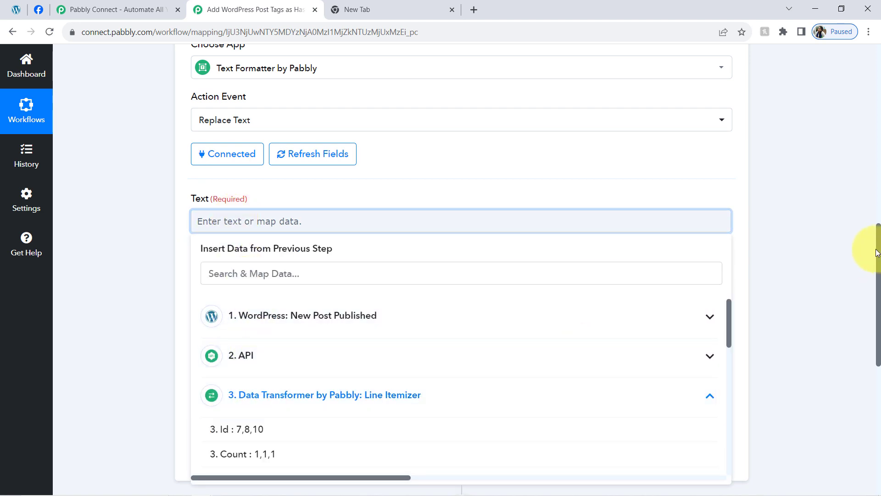
pyautogui.moveTo(879, 255); pyautogui.dragTo(877, 305)
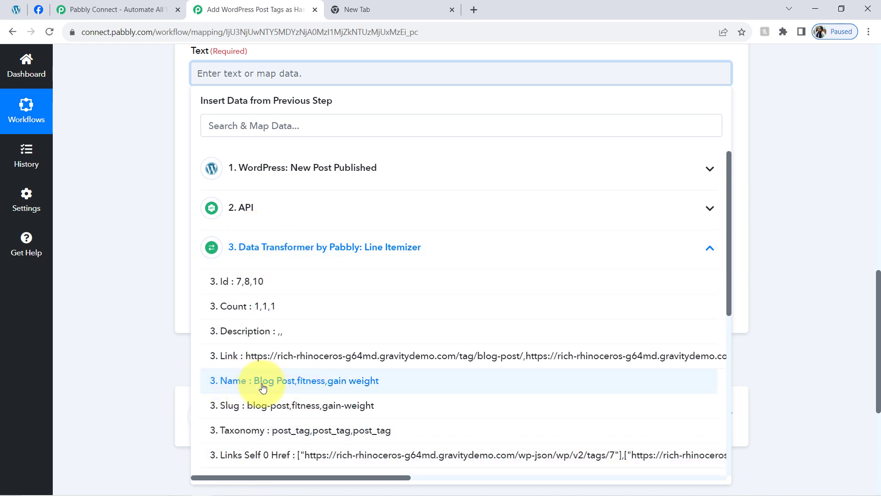
pyautogui.click(242, 406)
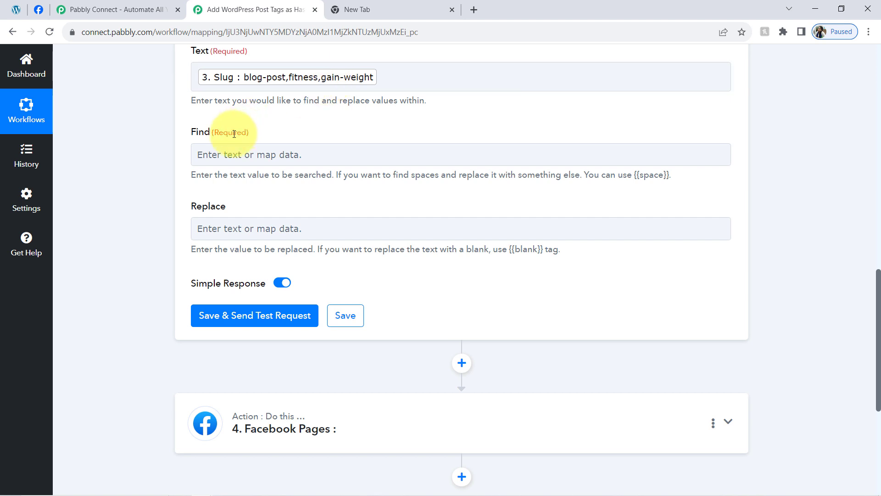
# Step: Set the Replace Text step to find "-" and replace it with "_", and save and test it to check the Result
pyautogui.click(213, 159)
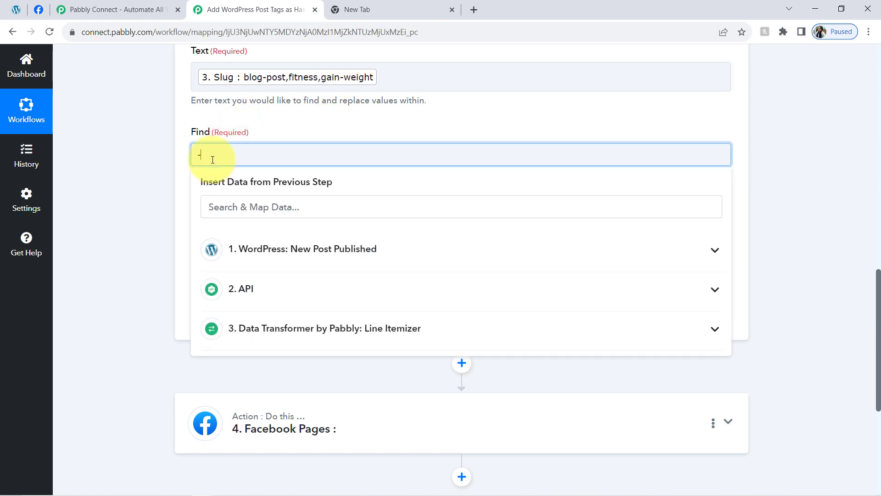
pyautogui.click(98, 221)
pyautogui.click(210, 232)
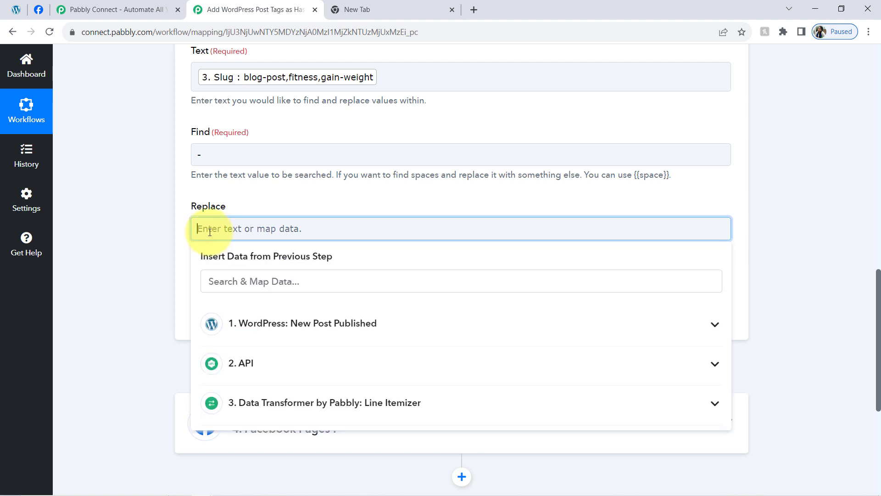
pyautogui.write('_')
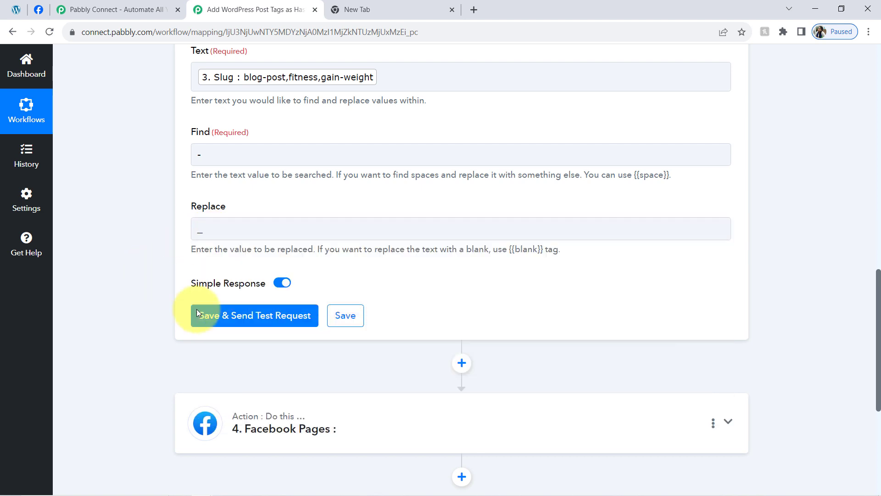
pyautogui.click(226, 320)
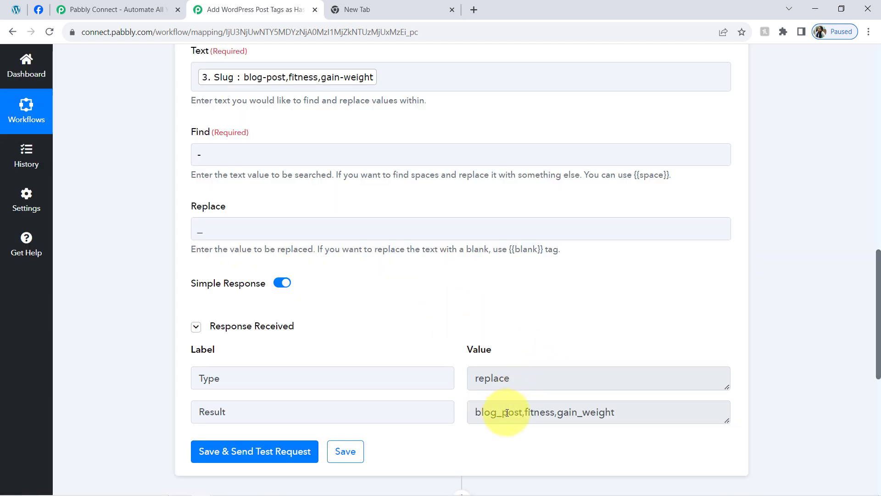
pyautogui.moveTo(507, 412); pyautogui.dragTo(499, 413)
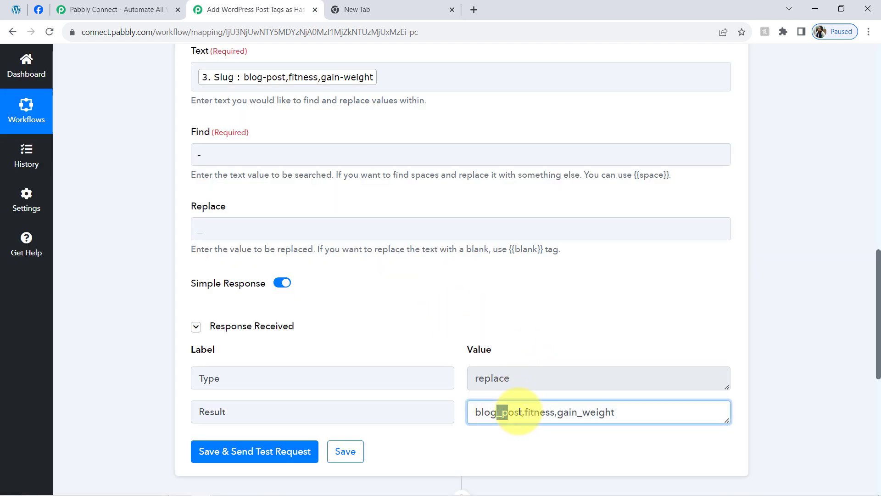
pyautogui.moveTo(590, 415); pyautogui.dragTo(572, 414)
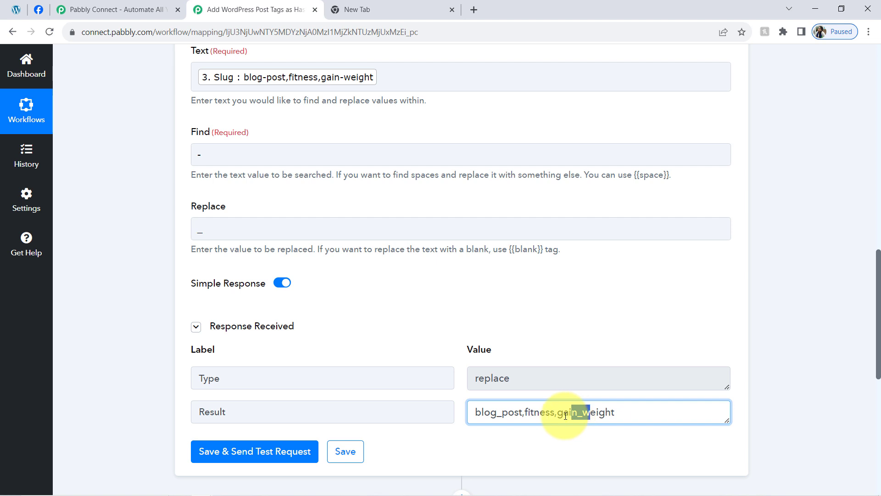
pyautogui.click(542, 416)
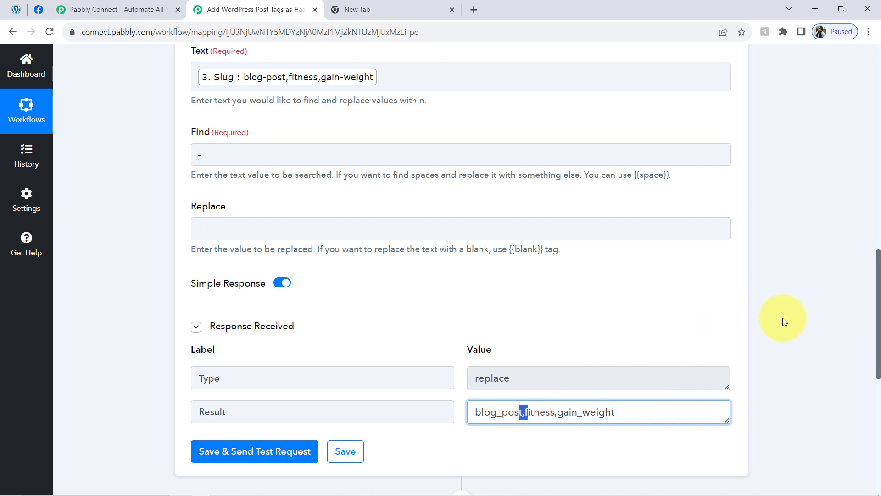
# Step: Duplicate the Text Formatter Replace Text step by copying it and pasting the copy directly after it
pyautogui.scroll(-1, 876, 312)
pyautogui.scroll(3, 864, 293)
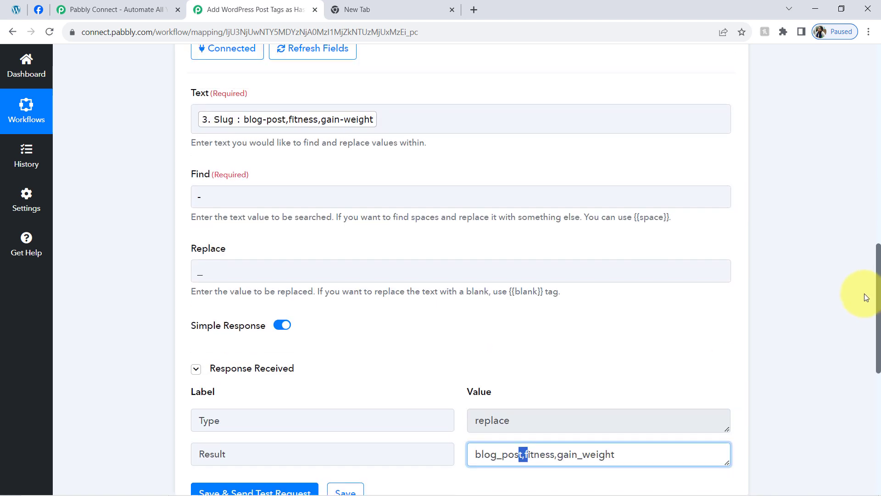
pyautogui.scroll(1, 861, 271)
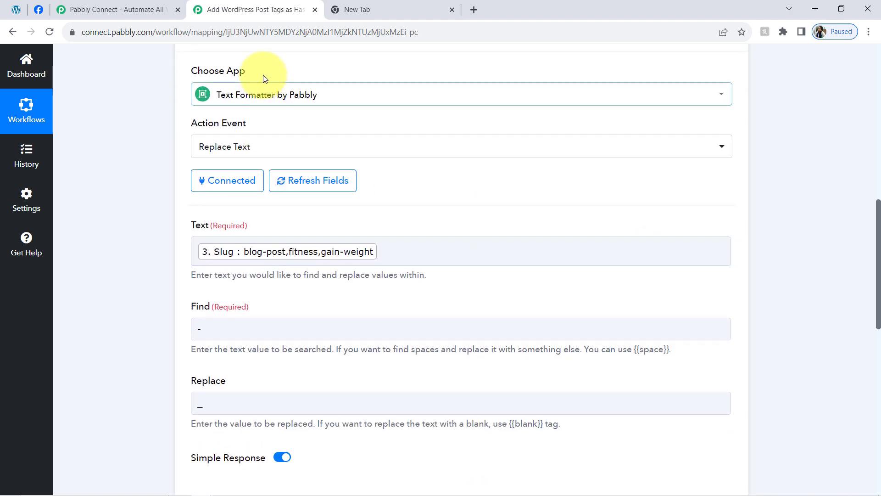
pyautogui.scroll(2, 878, 208)
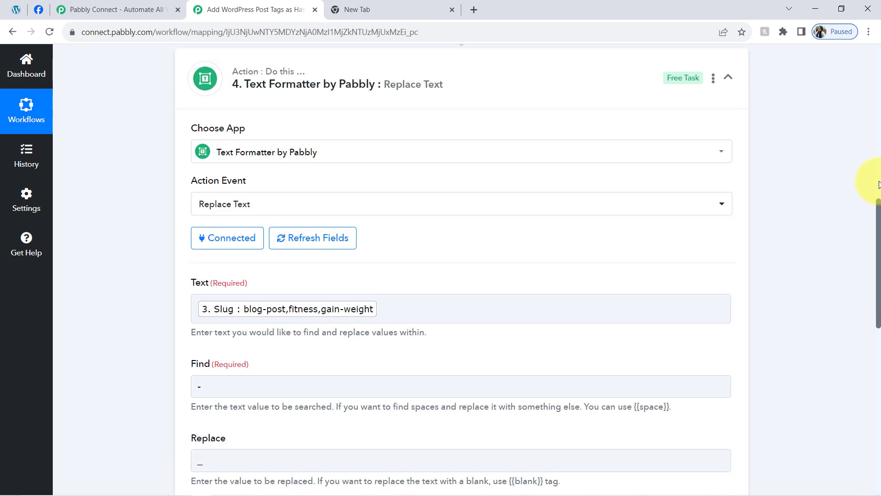
pyautogui.click(713, 110)
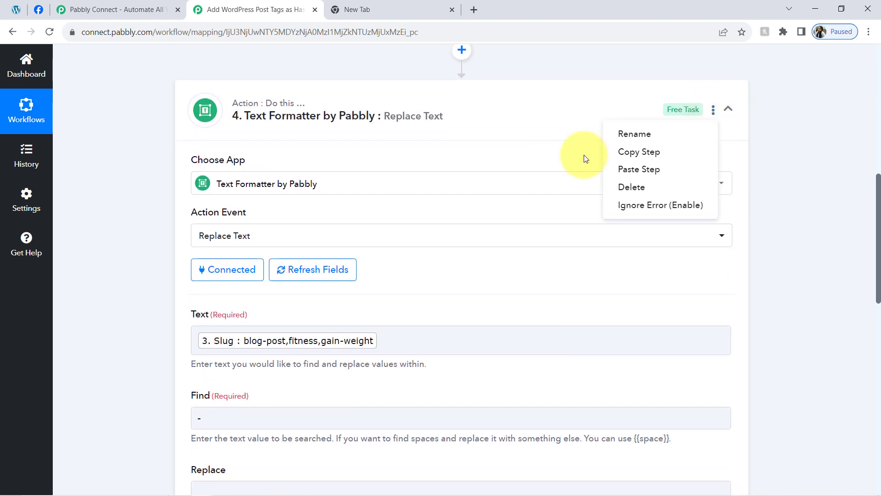
pyautogui.click(624, 152)
pyautogui.click(439, 323)
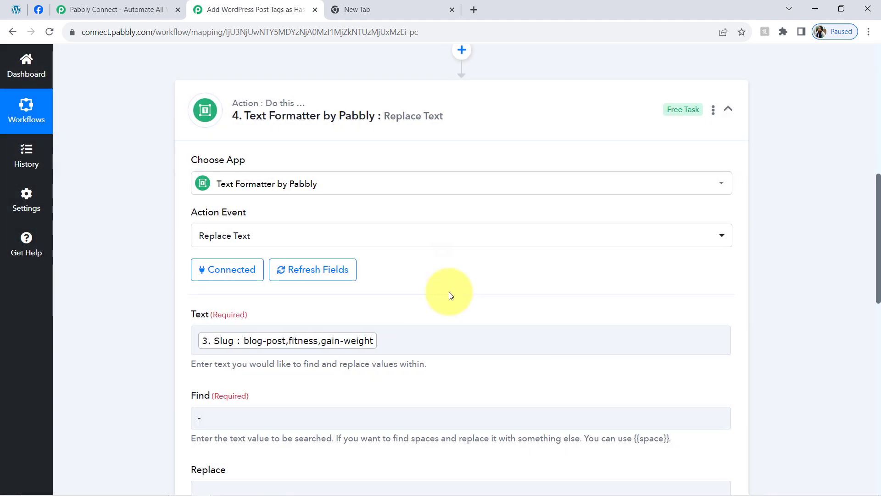
pyautogui.click(714, 112)
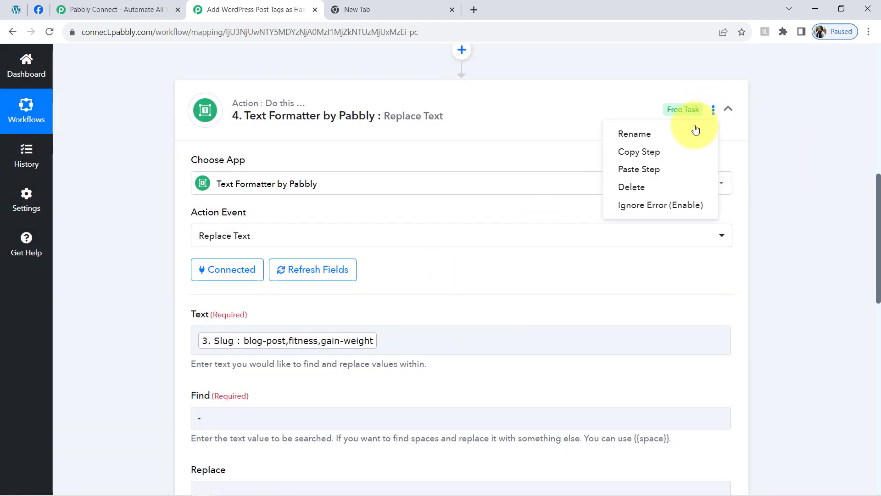
pyautogui.click(648, 170)
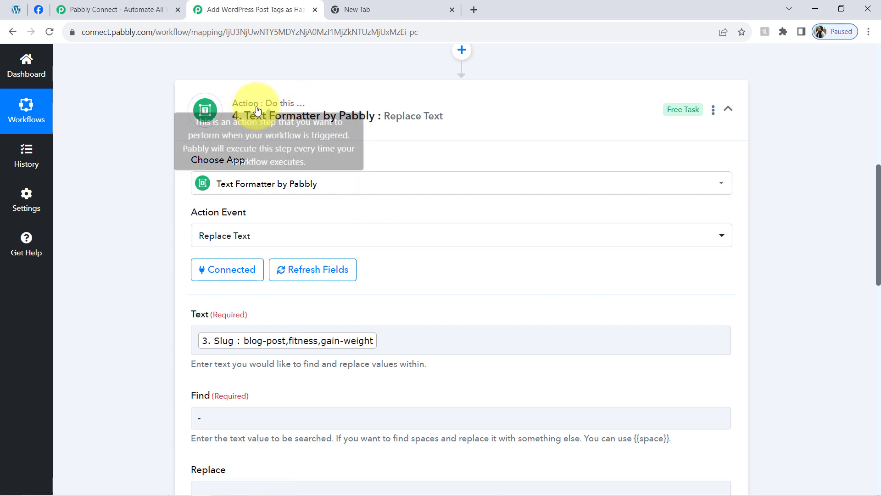
# Step: In the duplicated Replace Text step 5, clear the Text field and map the Result value from step 4 into it
pyautogui.moveTo(879, 198); pyautogui.dragTo(852, 367)
pyautogui.scroll(-2, 830, 368)
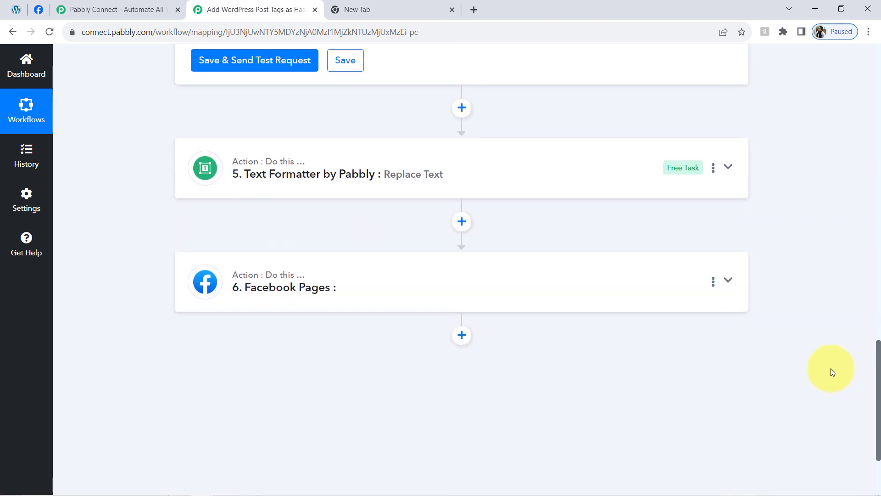
pyautogui.click(331, 163)
pyautogui.scroll(10, 870, 384)
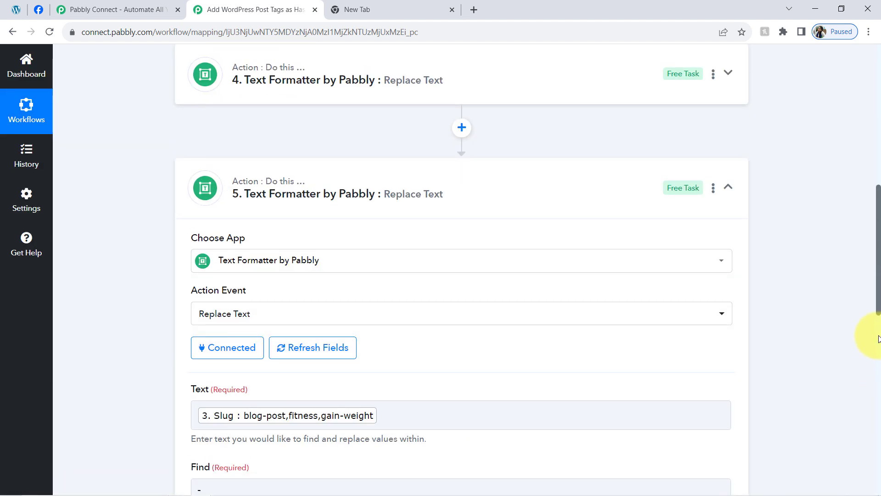
pyautogui.moveTo(877, 305); pyautogui.dragTo(878, 350)
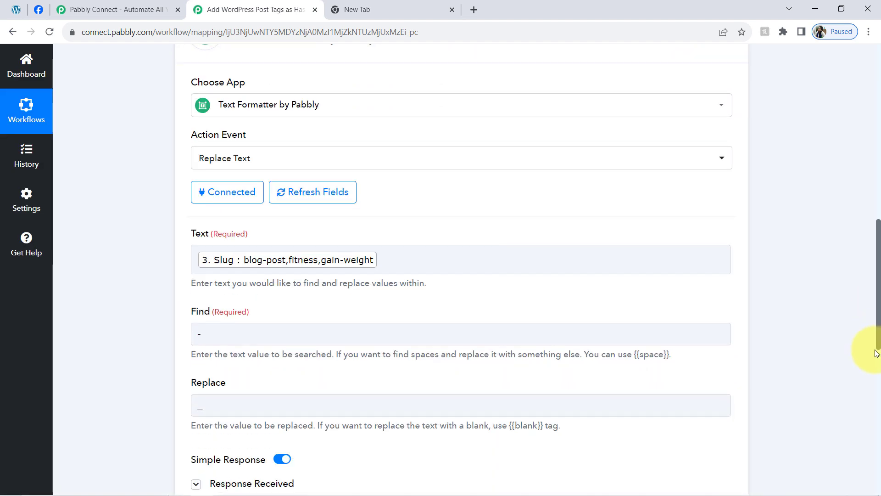
pyautogui.click(270, 267)
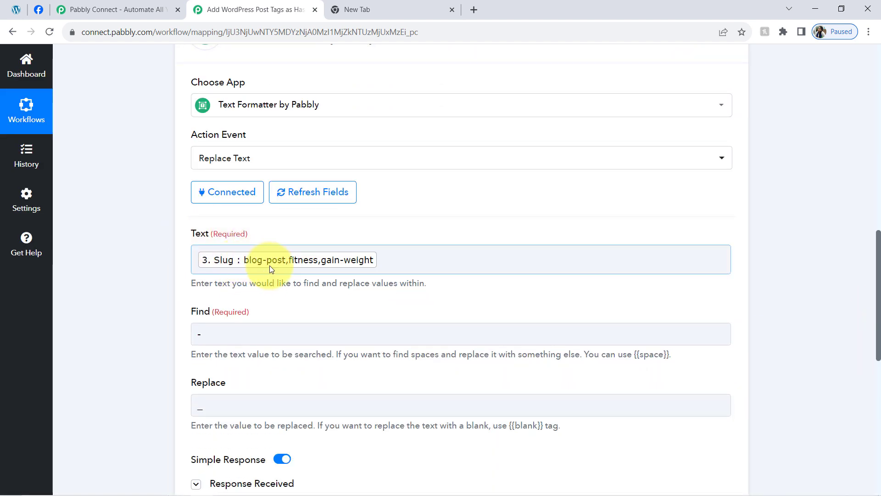
pyautogui.click(383, 264)
pyautogui.press('BackSpace')
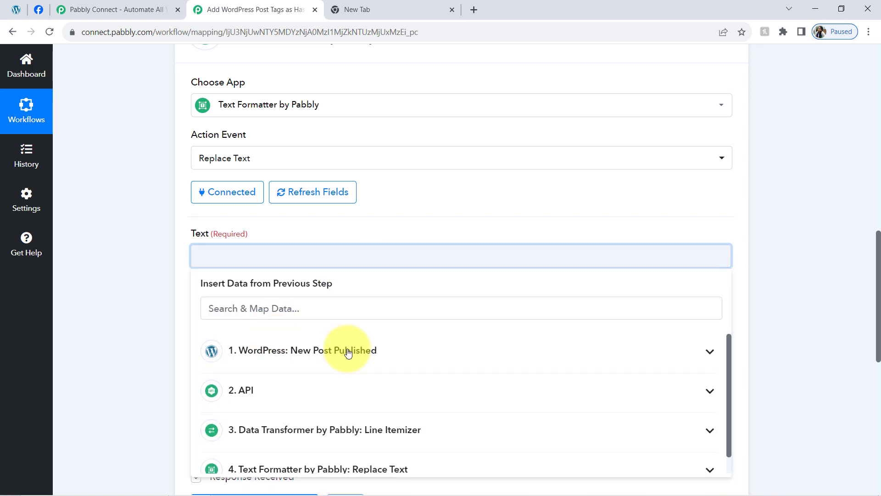
pyautogui.moveTo(879, 297); pyautogui.dragTo(879, 331)
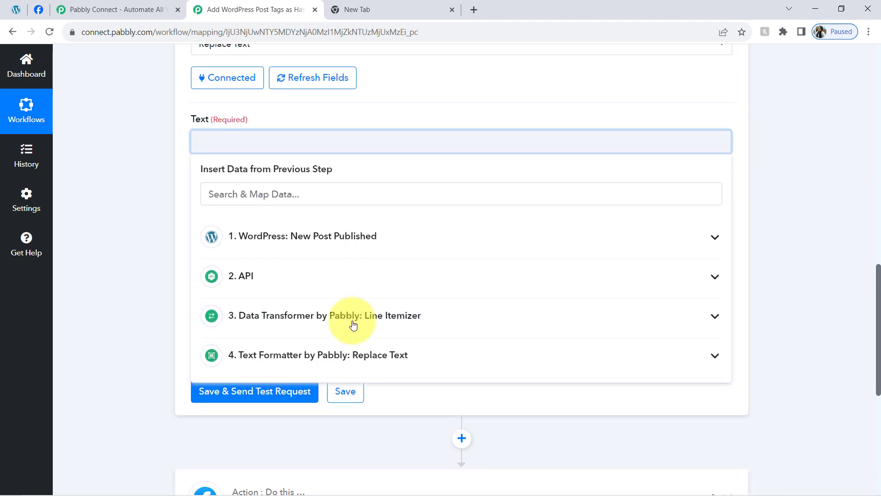
pyautogui.click(329, 358)
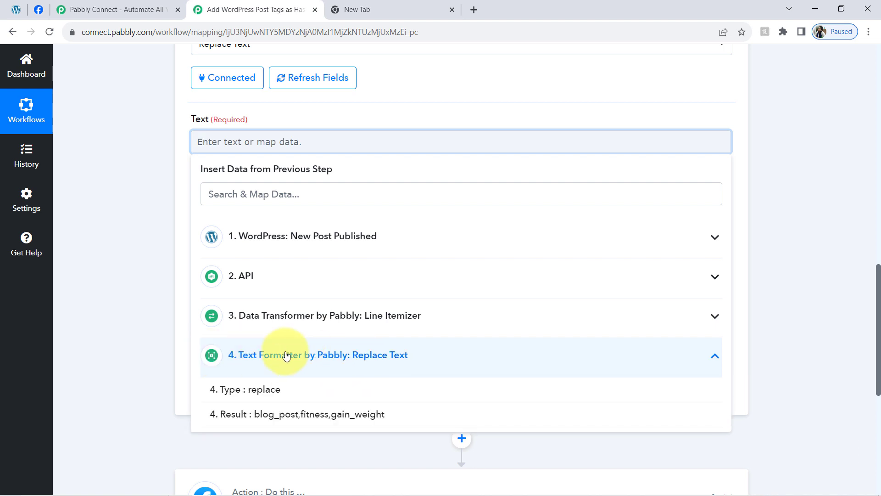
pyautogui.click(281, 415)
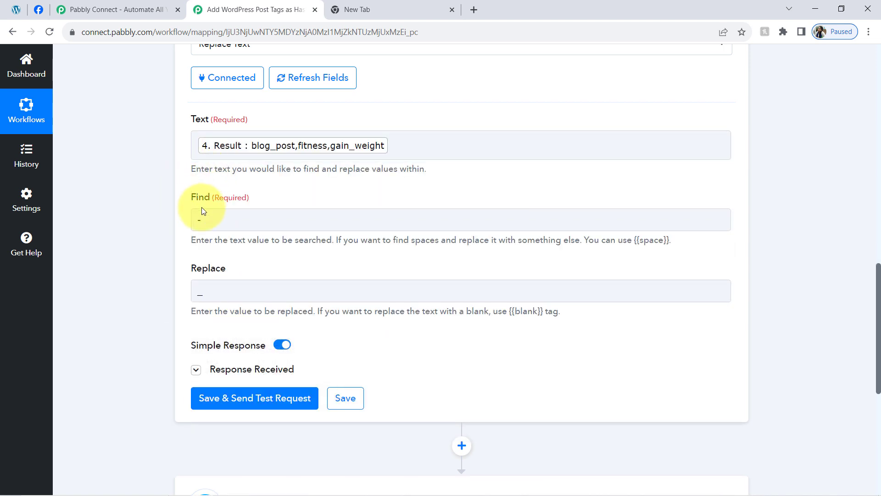
# Step: Set step 5 to find "," and replace it with "#", and save and test it to check the Result
pyautogui.click(209, 221)
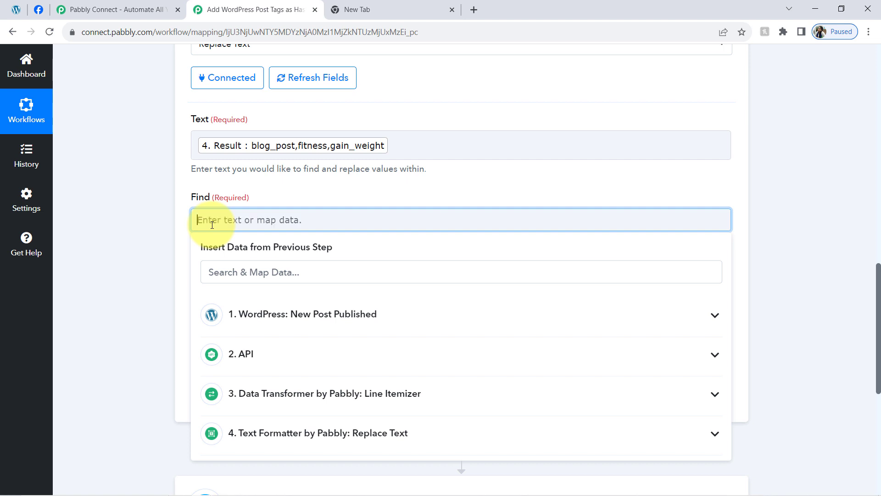
pyautogui.click(136, 278)
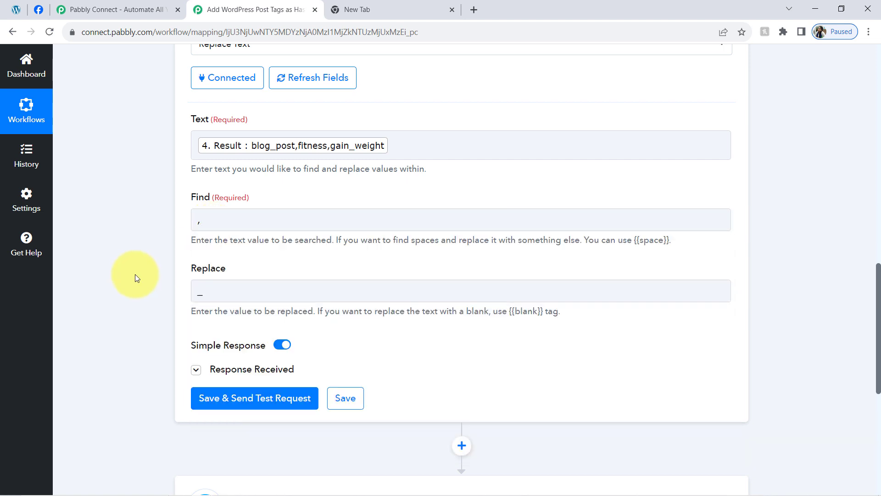
pyautogui.click(216, 293)
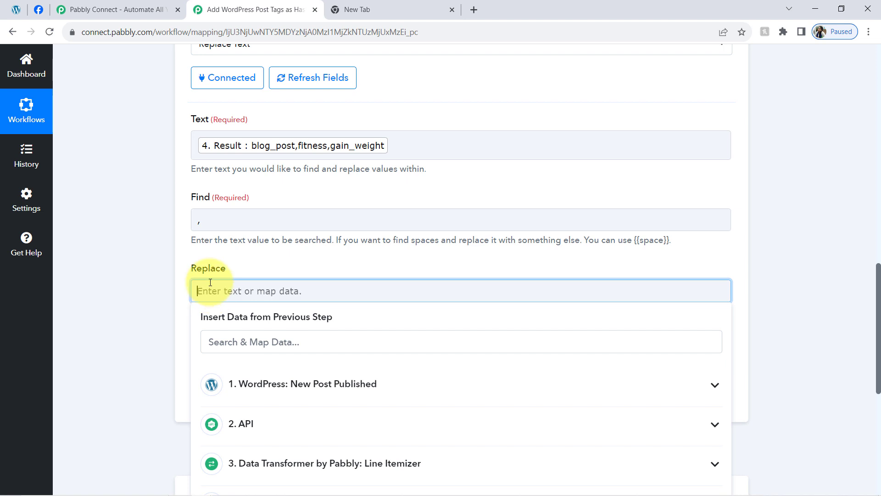
pyautogui.click(136, 370)
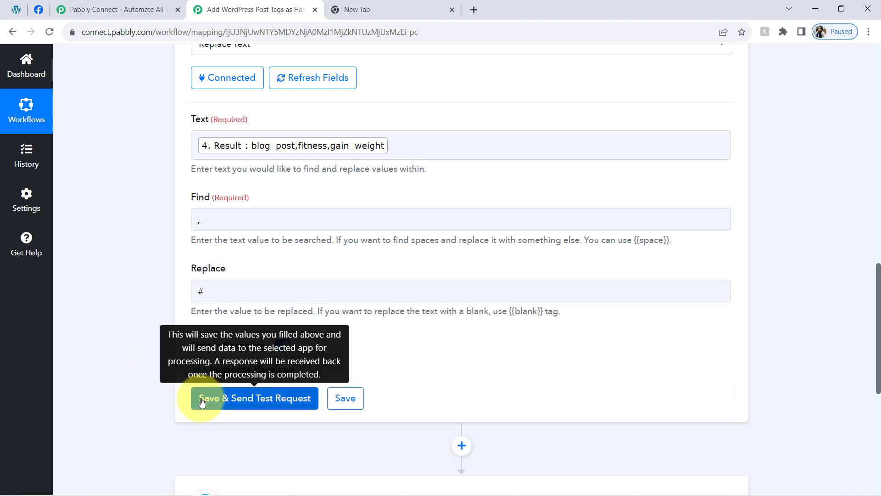
pyautogui.click(263, 399)
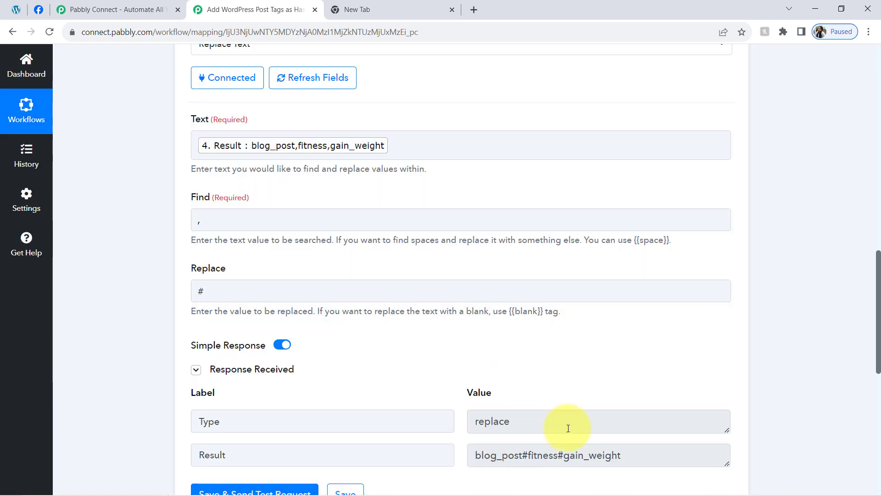
pyautogui.moveTo(605, 454); pyautogui.dragTo(511, 455)
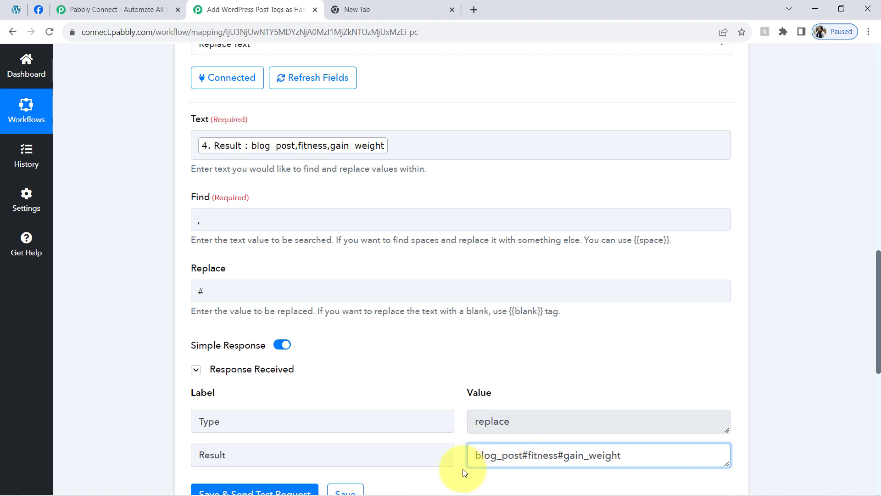
# Step: Add a "#" before the mapped Result value in step 5's Text field
pyautogui.click(198, 150)
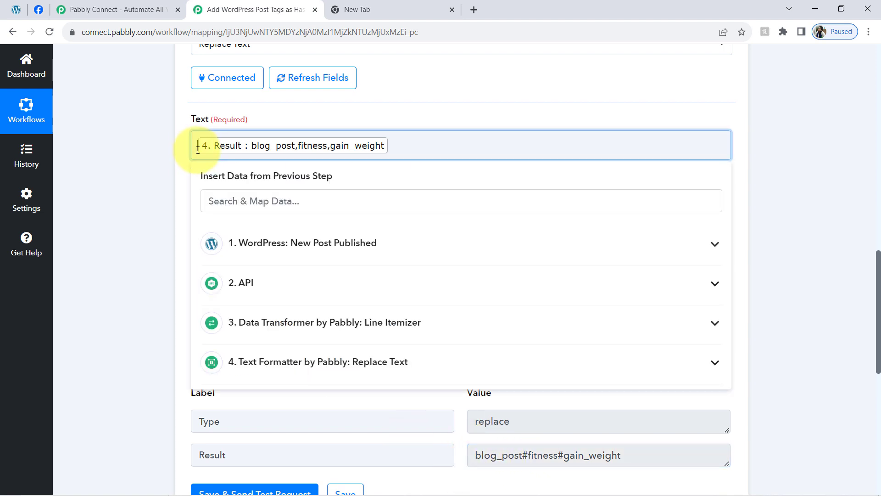
pyautogui.write('#')
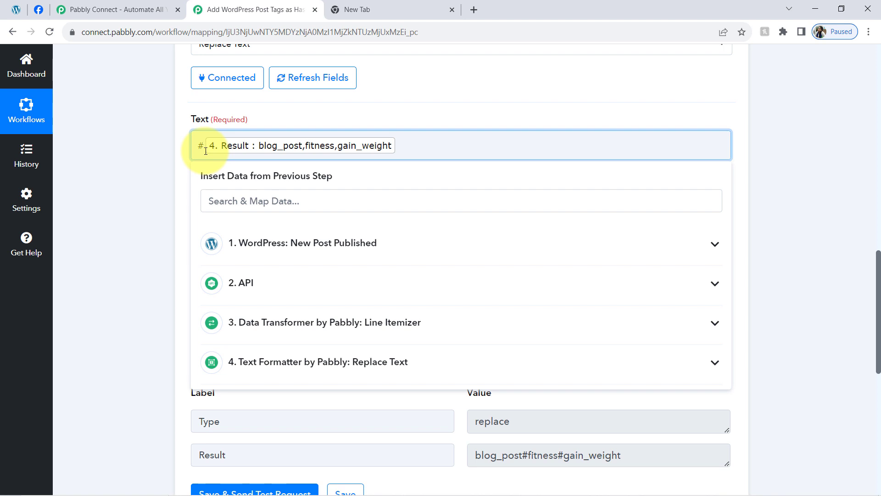
pyautogui.click(165, 213)
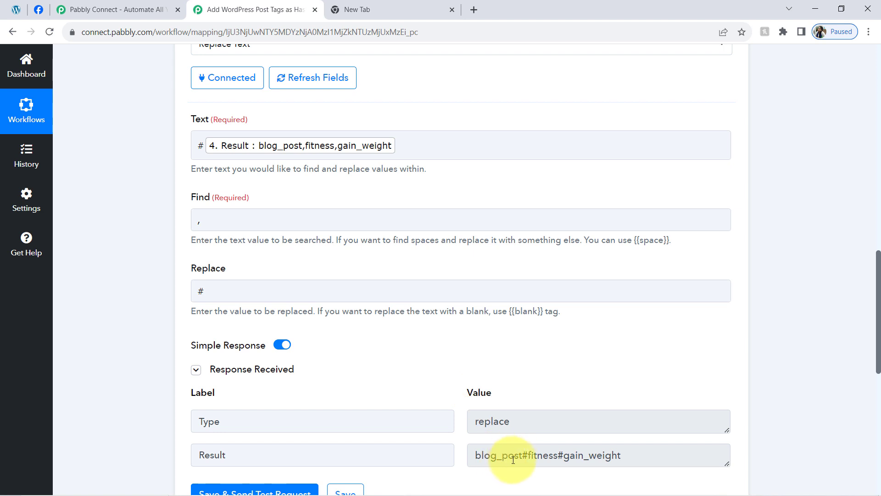
pyautogui.moveTo(513, 460); pyautogui.dragTo(606, 455)
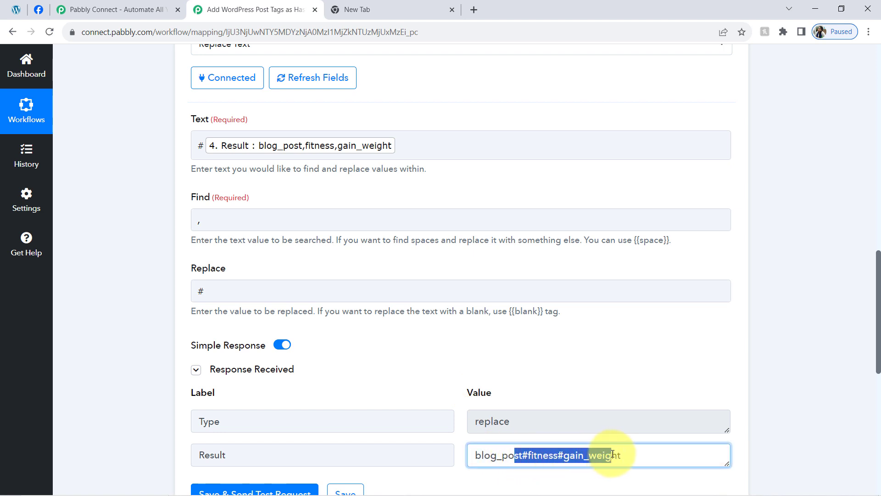
# Step: Insert the {{blank}} tag and a space before the "#" in step 5's Replace value, making it "{{blank}} #"
pyautogui.click(275, 276)
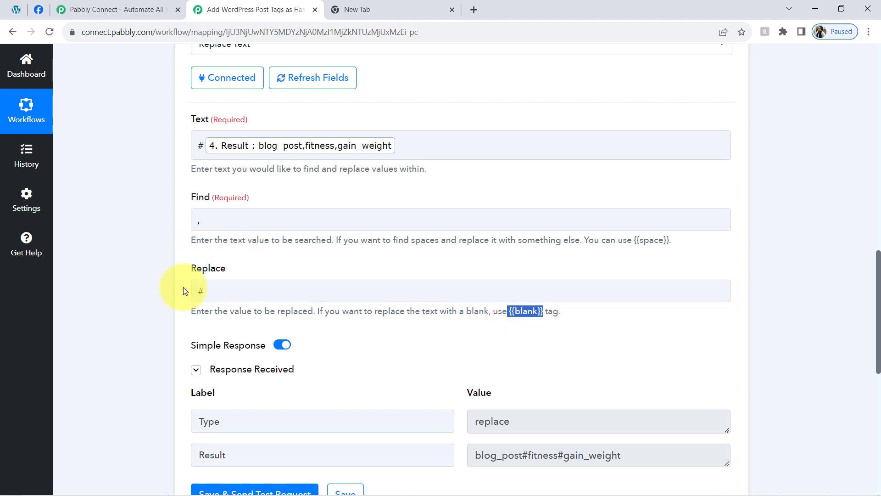
pyautogui.click(195, 291)
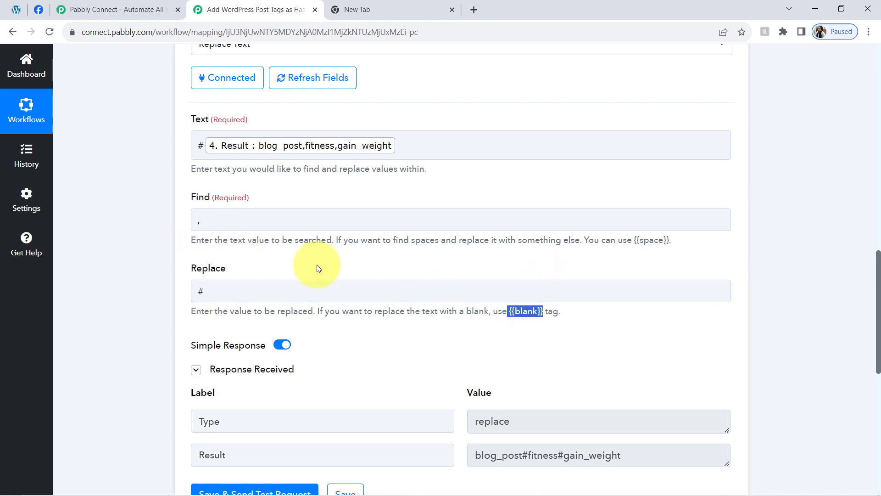
pyautogui.click(198, 292)
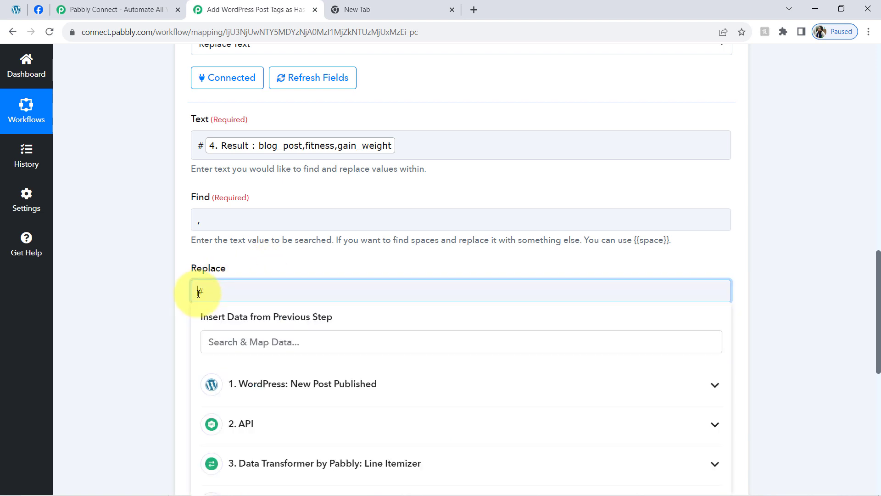
pyautogui.write('{{blank}}')
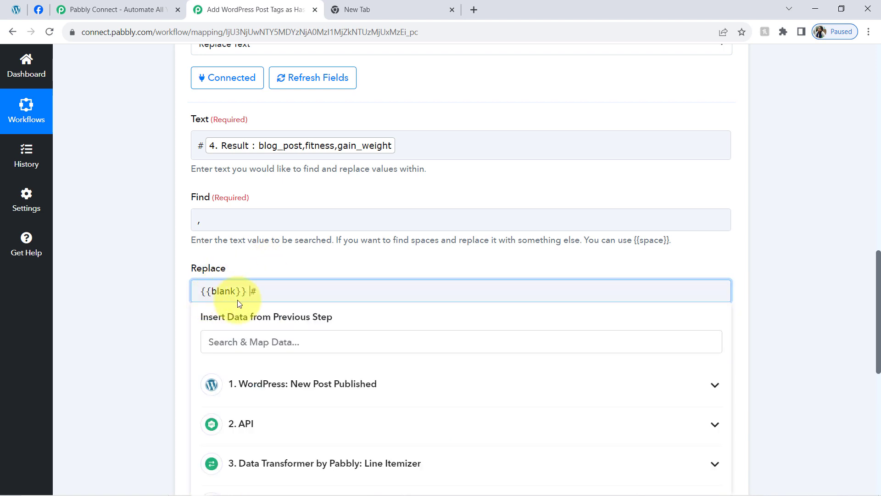
pyautogui.click(152, 349)
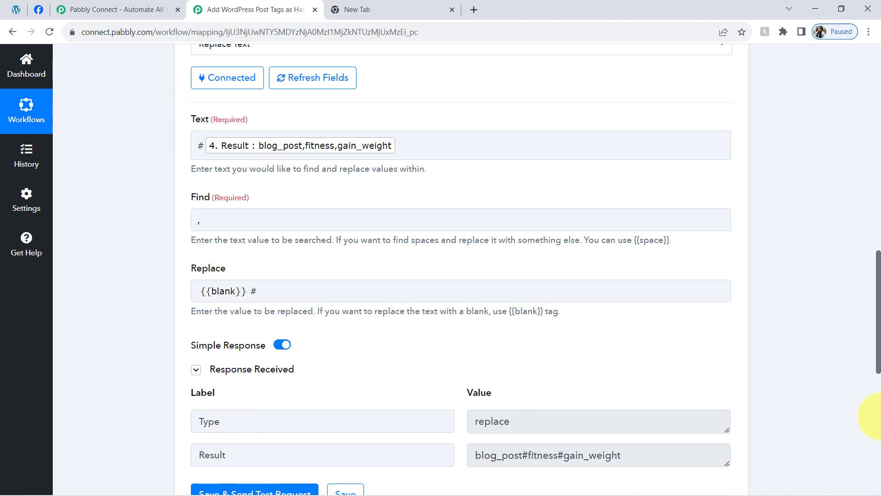
# Step: Save and test the second Replace Text step again and examine the hashtags in its Result
pyautogui.scroll(-2, 552, 397)
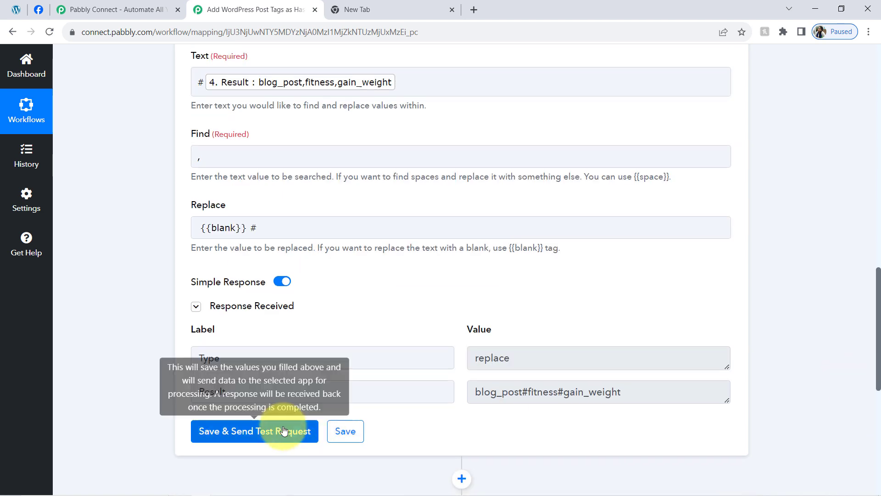
pyautogui.click(291, 425)
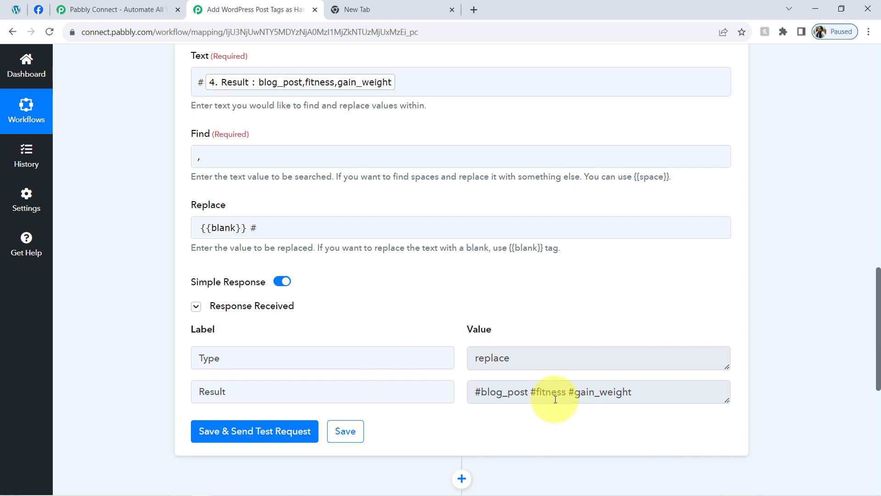
pyautogui.moveTo(481, 394); pyautogui.dragTo(608, 394)
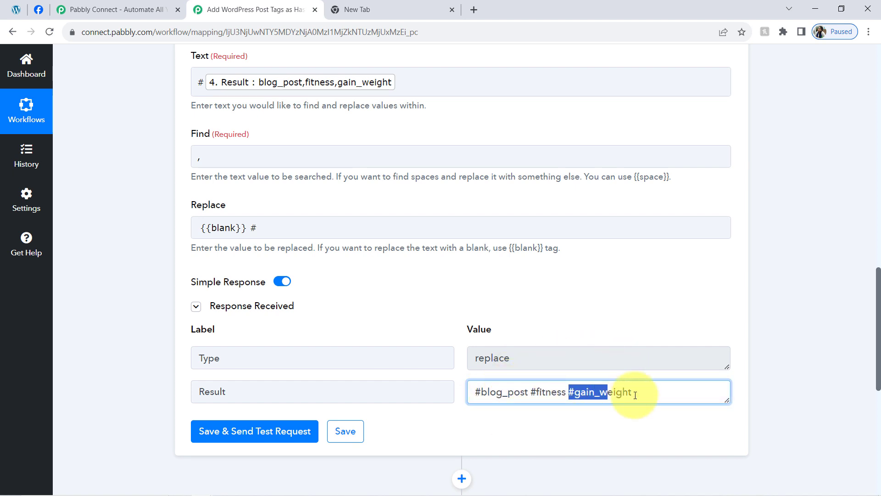
pyautogui.click(568, 396)
pyautogui.hotkey('ctrl', 'a')
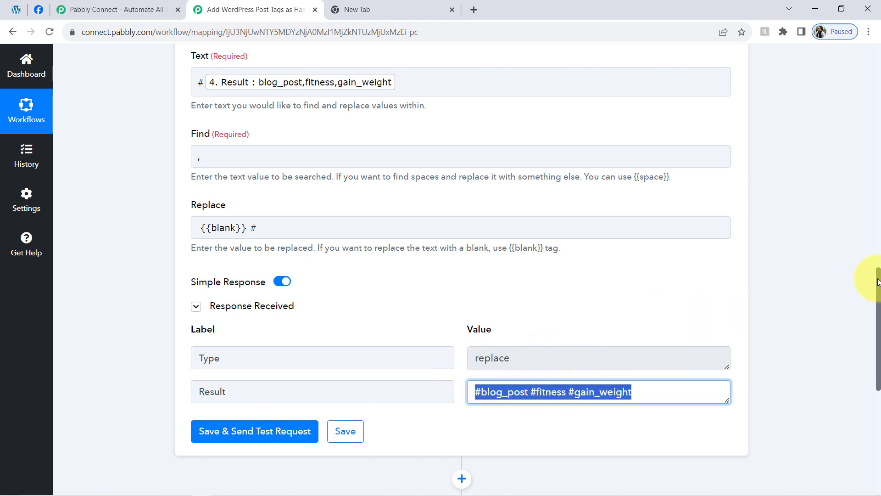
# Step: Expand the Facebook Pages action step and open its list of action events
pyautogui.moveTo(878, 283); pyautogui.dragTo(878, 381)
pyautogui.click(321, 230)
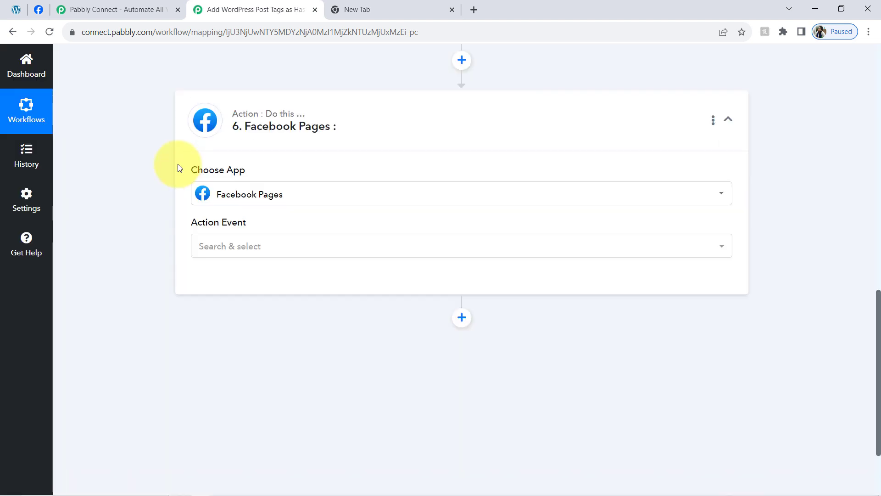
pyautogui.click(205, 317)
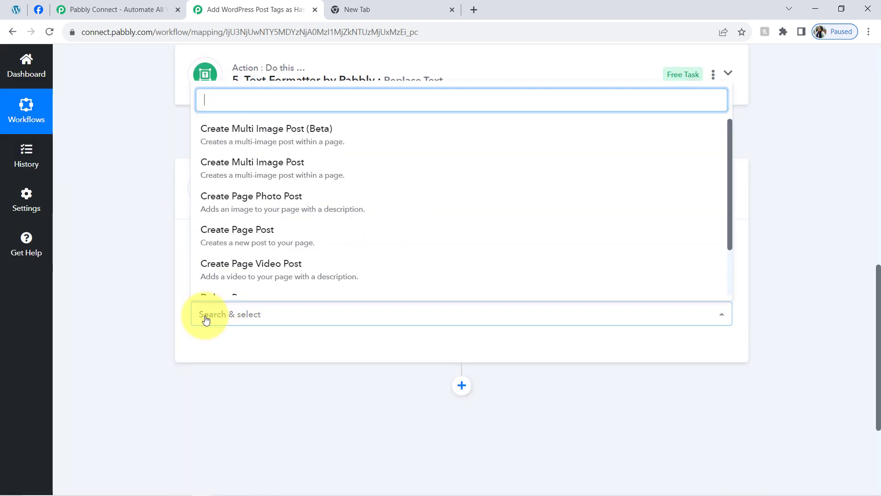
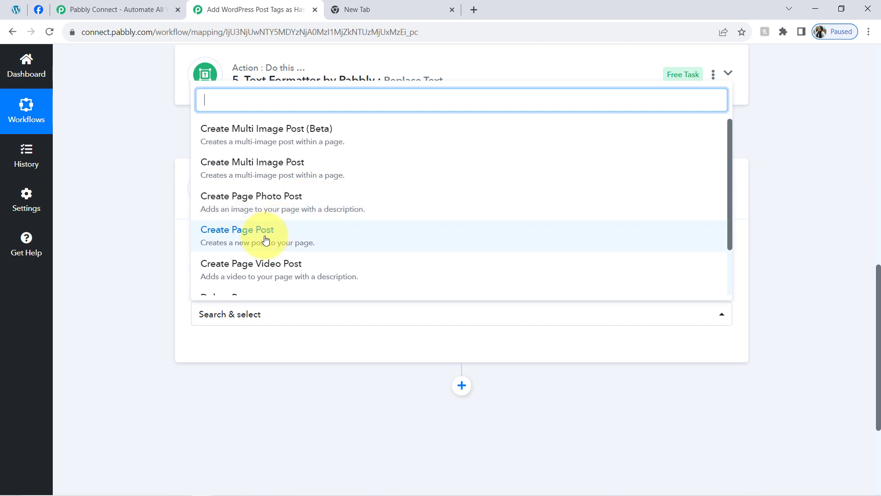
# Step: Set the Facebook Pages action event to Create Page Post and connect it through the existing connection Facebook Pages #8
pyautogui.click(265, 240)
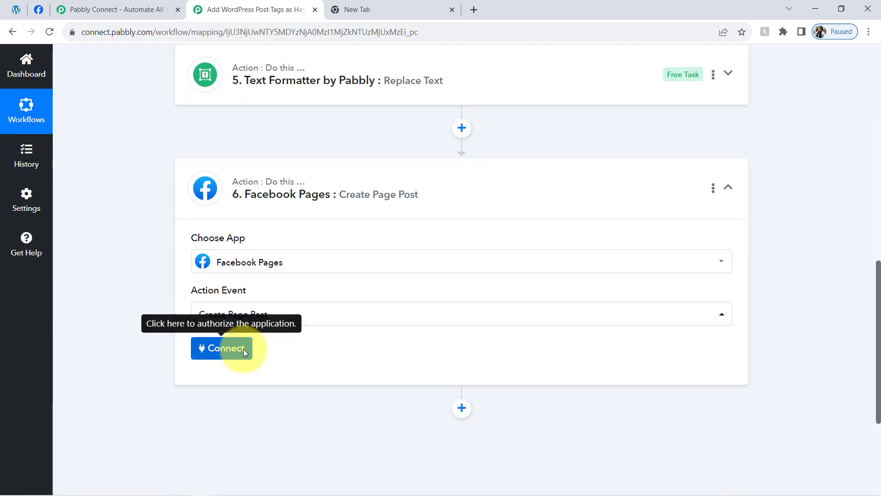
pyautogui.click(237, 355)
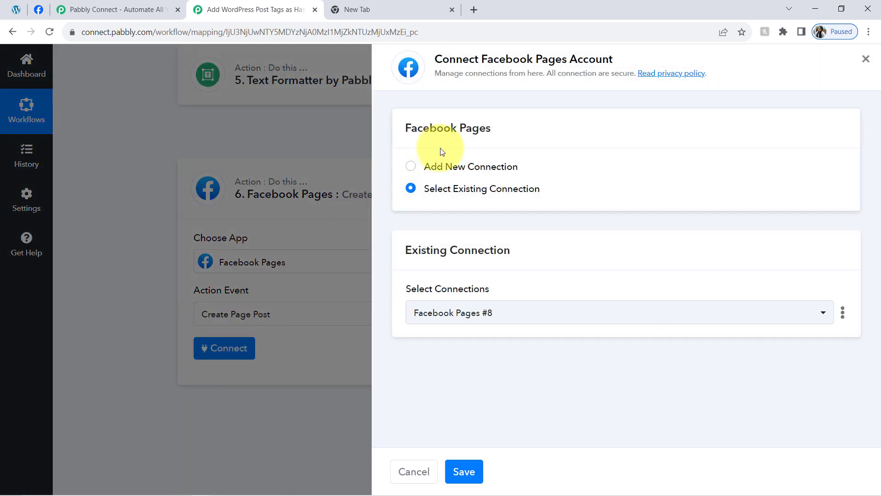
pyautogui.click(456, 168)
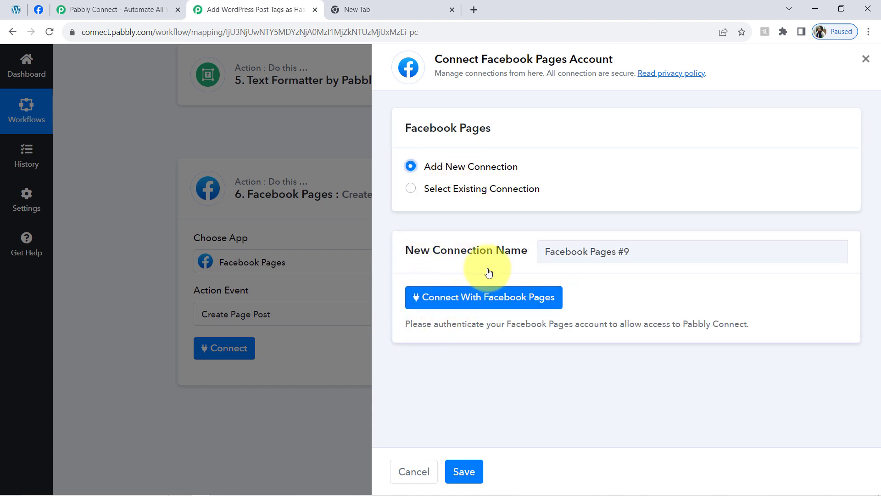
pyautogui.click(456, 190)
pyautogui.click(466, 471)
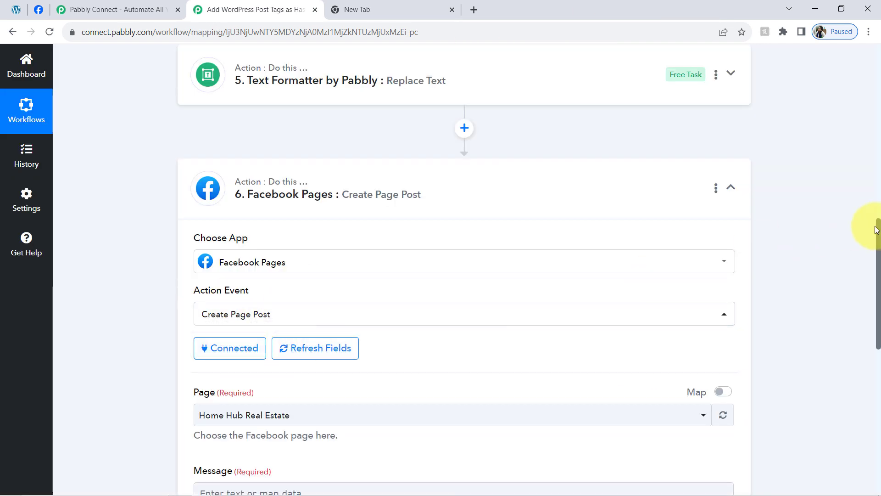
# Step: Choose LifeCare Supplements Store as the page for the post, checking its name on the open Facebook page
pyautogui.moveTo(877, 235); pyautogui.dragTo(877, 276)
pyautogui.moveTo(193, 237); pyautogui.dragTo(250, 238)
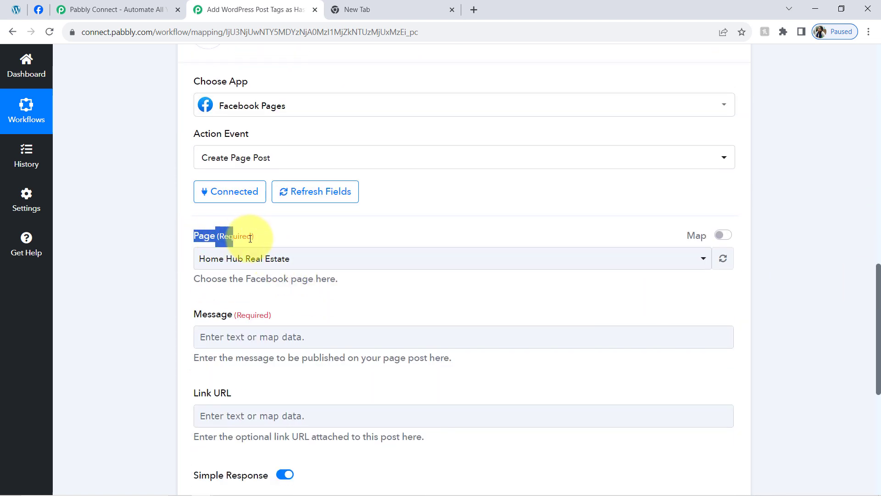
pyautogui.click(239, 258)
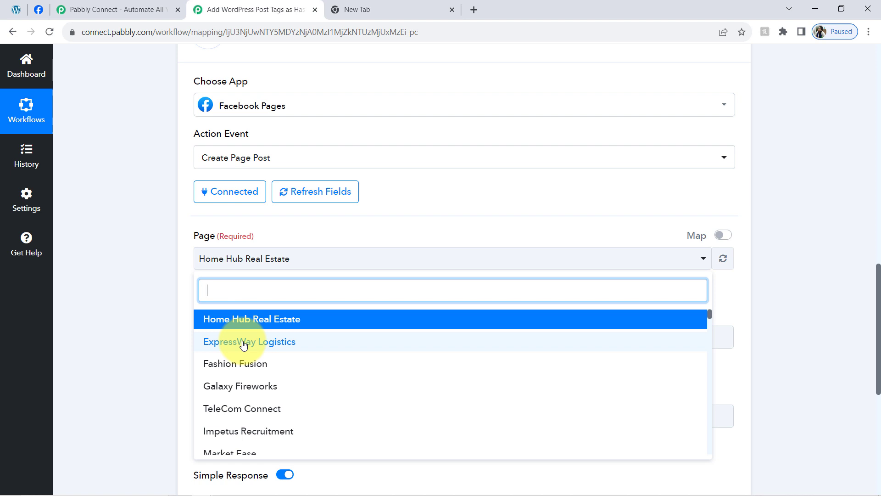
pyautogui.click(39, 10)
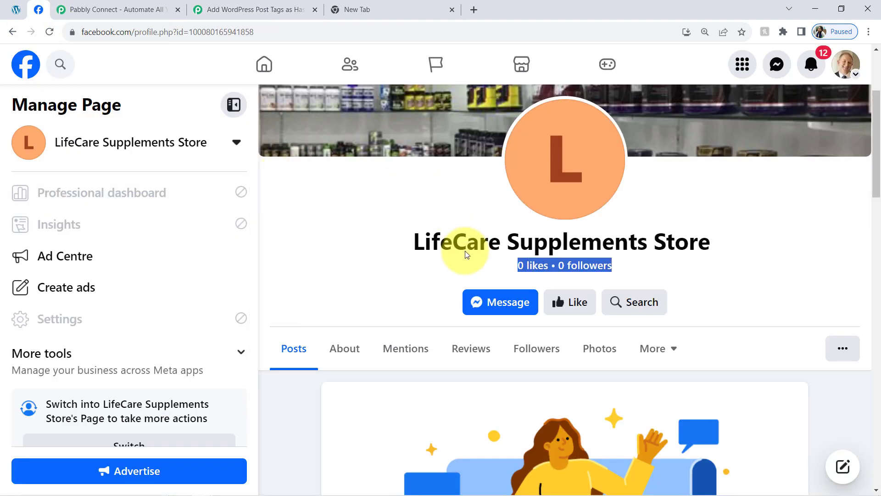
pyautogui.moveTo(423, 240); pyautogui.dragTo(540, 231)
pyautogui.hotkey('ctrl', 'c')
pyautogui.click(255, 8)
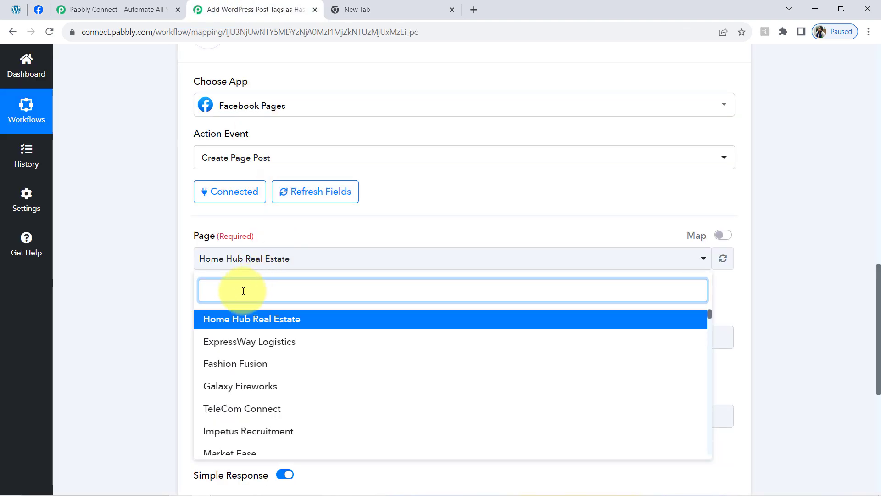
pyautogui.hotkey('ctrl', 'v')
pyautogui.click(227, 318)
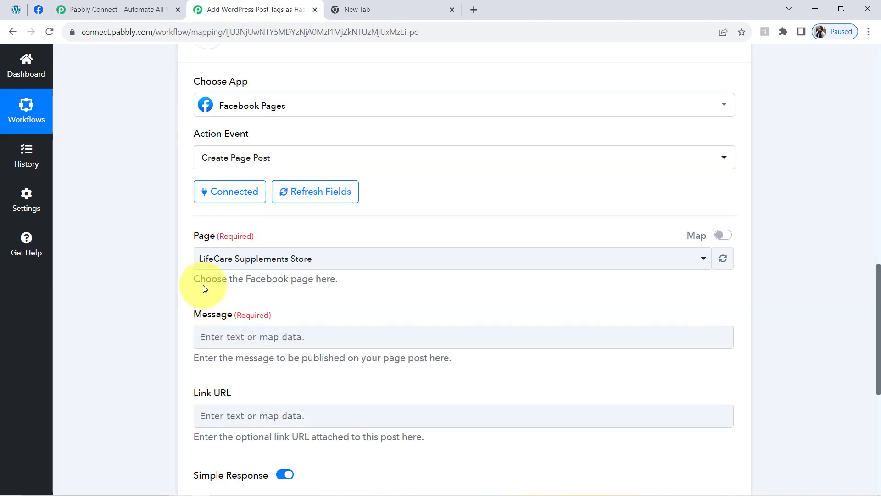
pyautogui.click(167, 302)
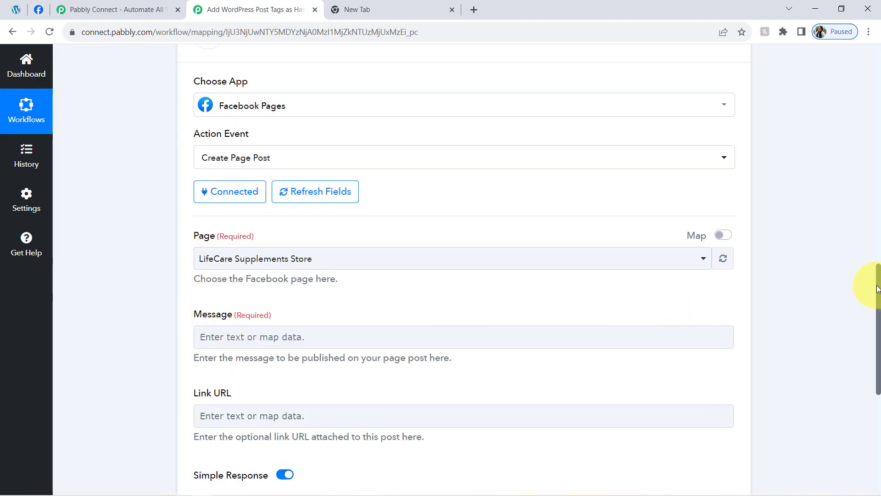
# Step: Map the Result of step 5, Text Formatter Replace Text, into the Facebook post's Message
pyautogui.moveTo(877, 289); pyautogui.dragTo(877, 308)
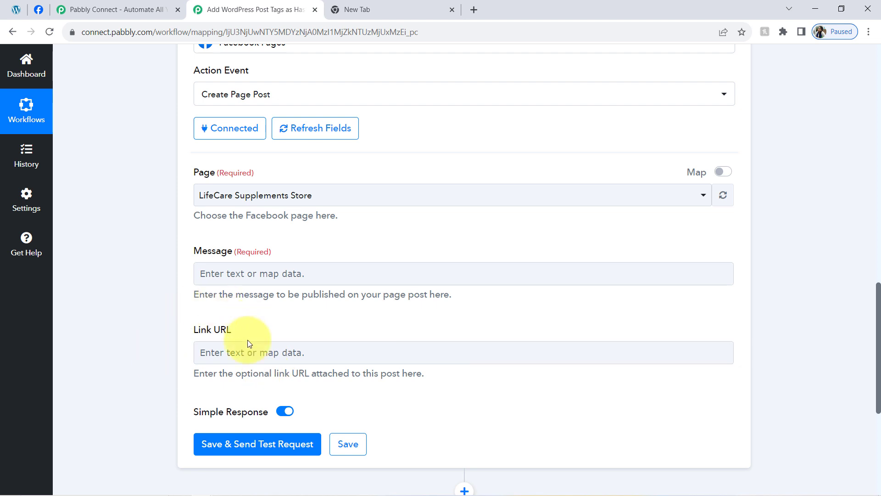
pyautogui.click(207, 275)
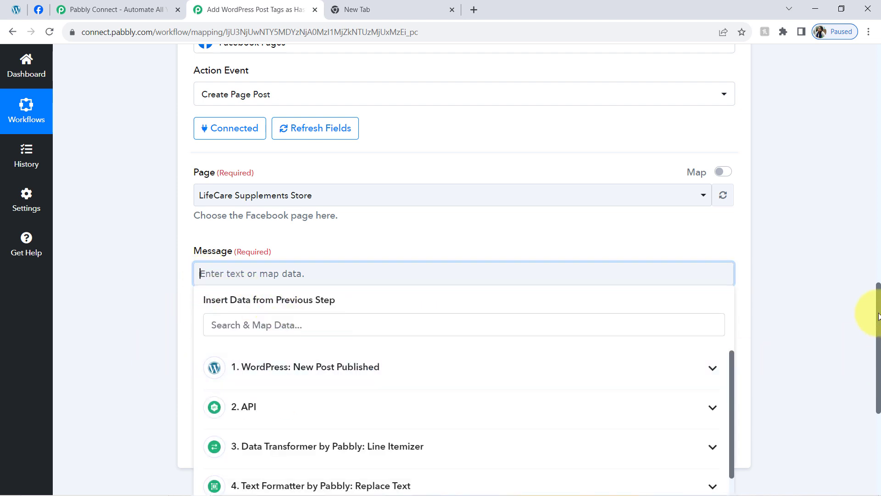
pyautogui.moveTo(879, 315); pyautogui.dragTo(865, 344)
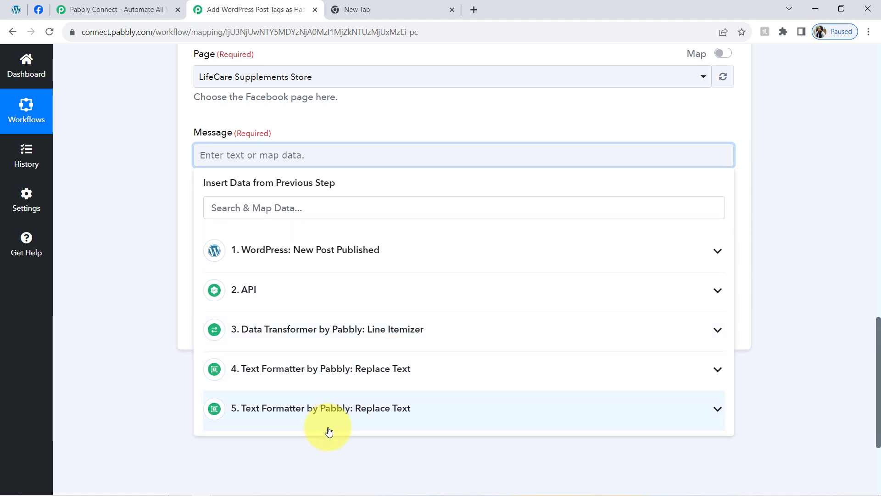
pyautogui.click(320, 414)
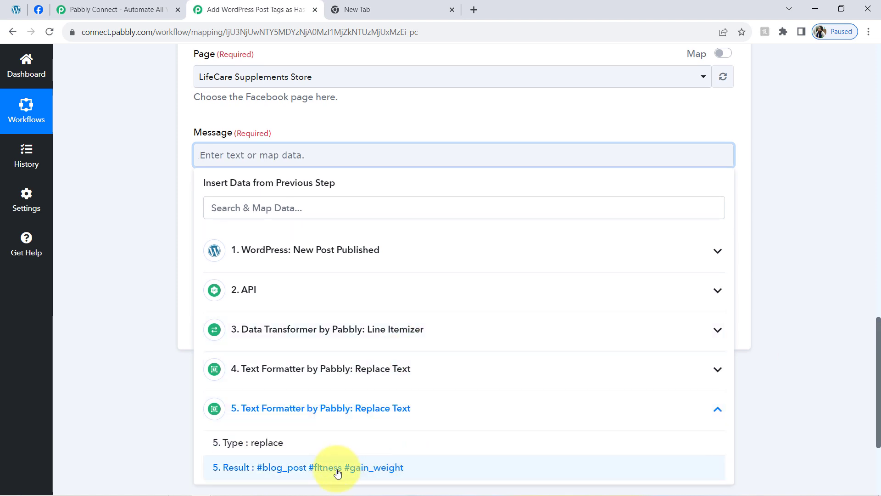
pyautogui.click(367, 468)
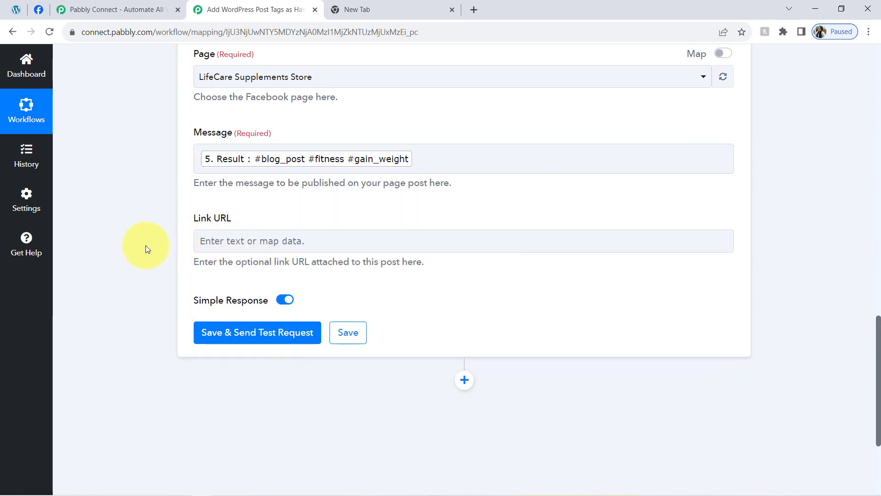
# Step: Search for "thumb" to map the WordPress Post Thumbnail into Link URL, and save and send a test request
pyautogui.click(207, 241)
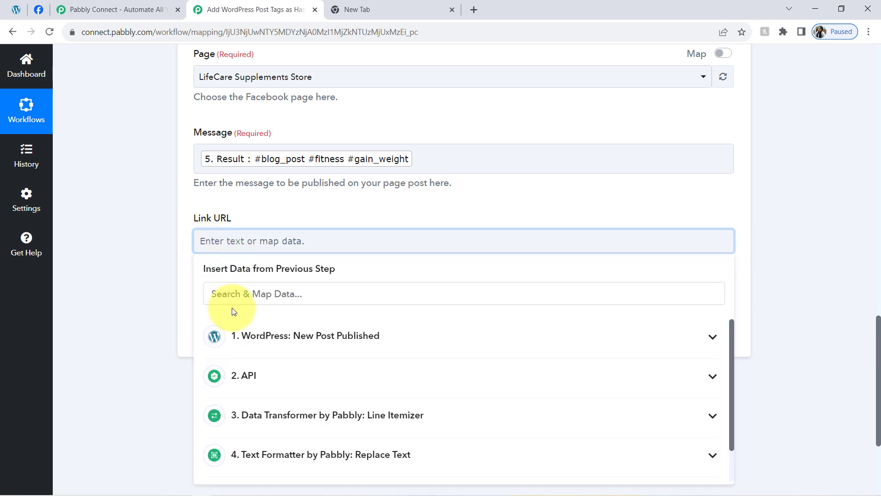
pyautogui.click(429, 296)
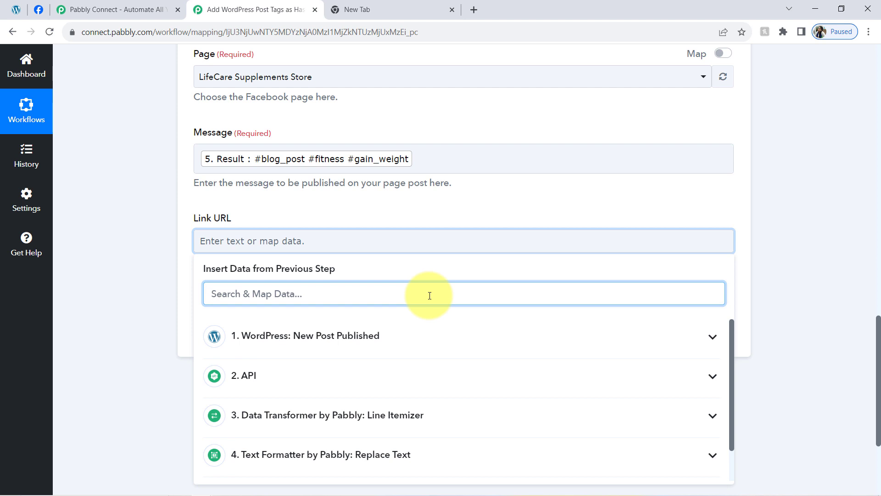
pyautogui.write('thumb')
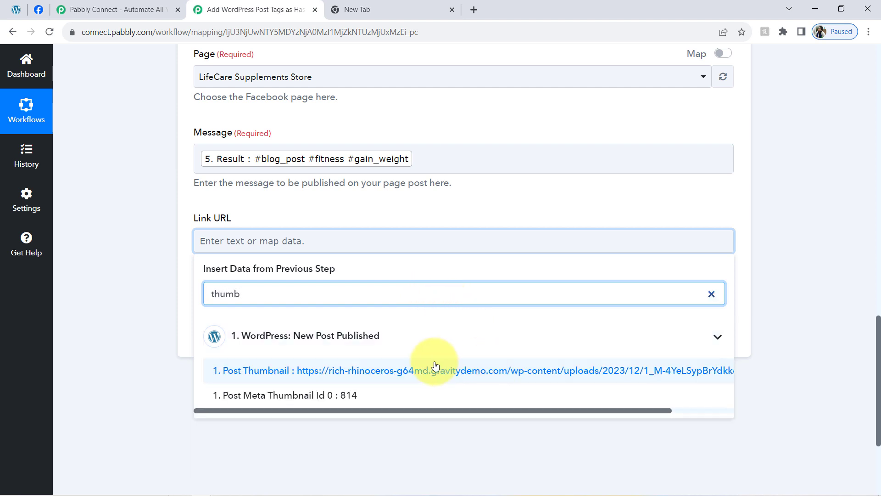
pyautogui.click(456, 372)
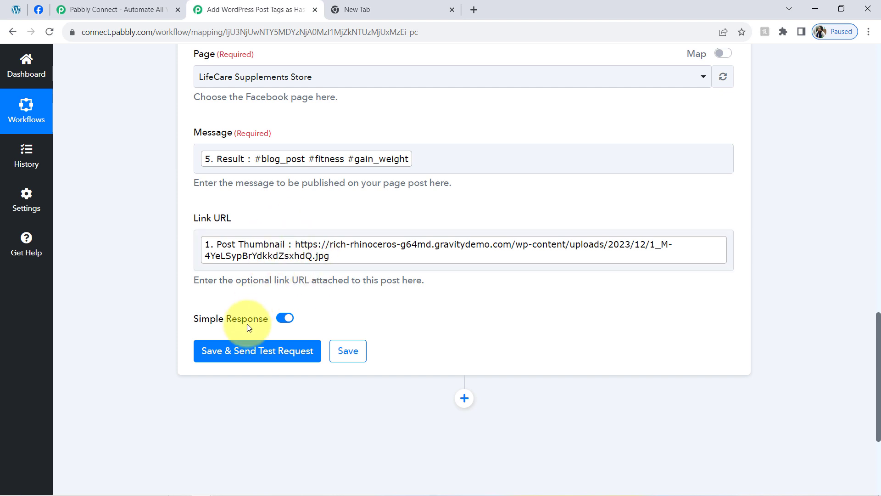
pyautogui.click(226, 351)
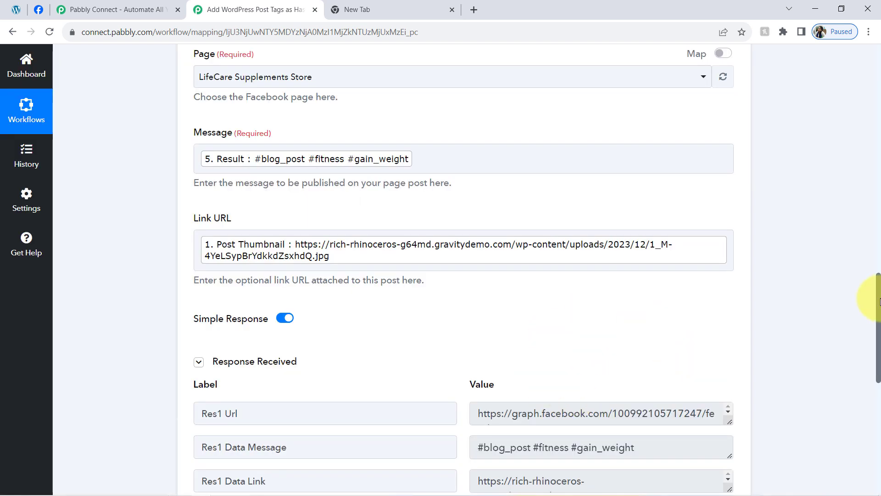
pyautogui.moveTo(879, 301); pyautogui.dragTo(867, 331)
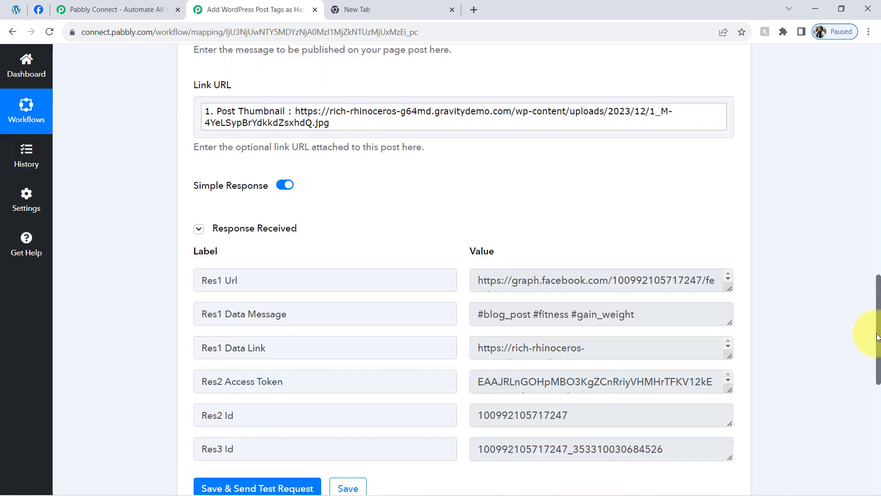
# Step: Switch to the LifeCare Supplements Store page on Facebook, reload it and examine the newest post's hashtags and image
pyautogui.click(38, 9)
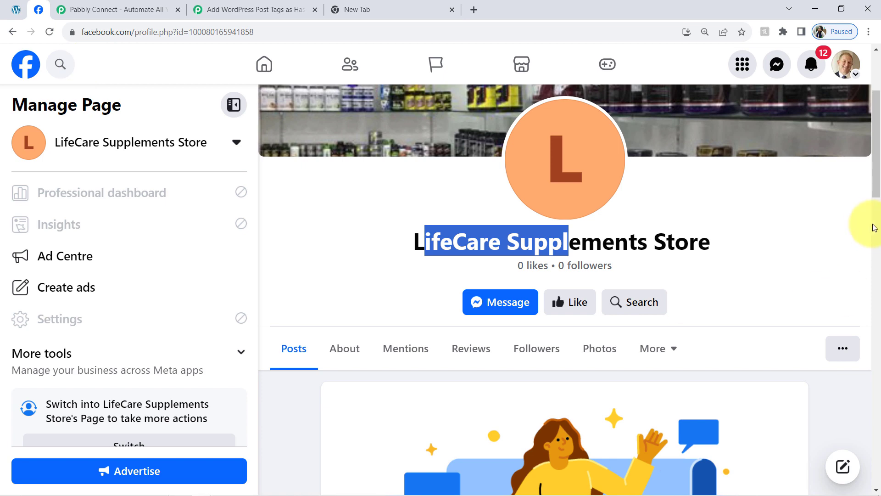
pyautogui.moveTo(876, 188); pyautogui.dragTo(876, 78)
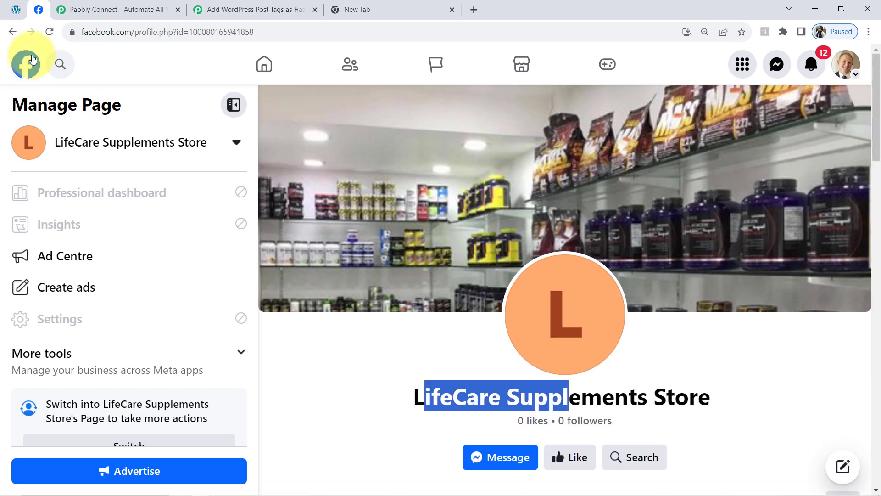
pyautogui.click(48, 31)
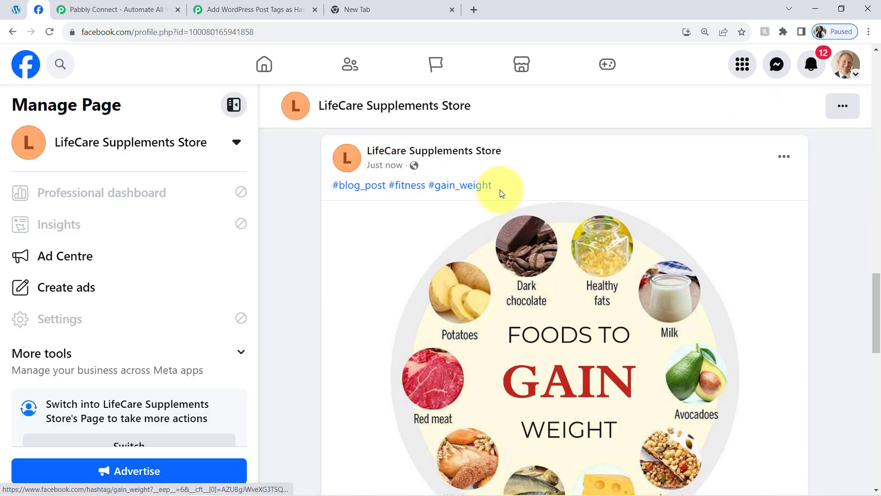
pyautogui.moveTo(501, 188); pyautogui.dragTo(340, 190)
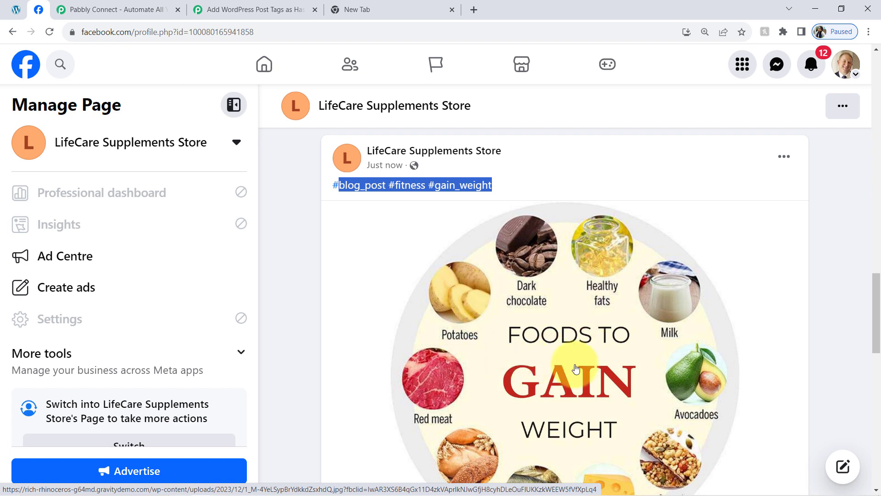
pyautogui.scroll(-3, 879, 331)
pyautogui.moveTo(880, 329); pyautogui.dragTo(856, 192)
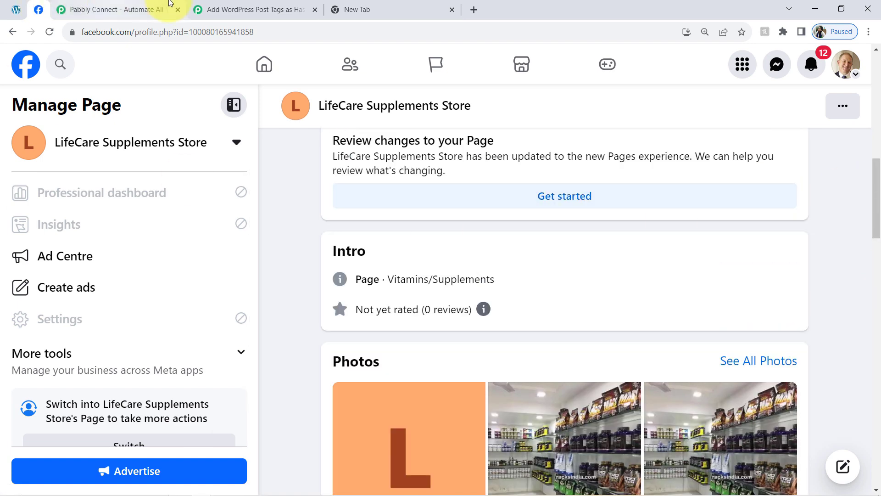
# Step: Return to the Pabbly Connect workflow, look over its steps and collapse the Facebook Pages step
pyautogui.click(225, 8)
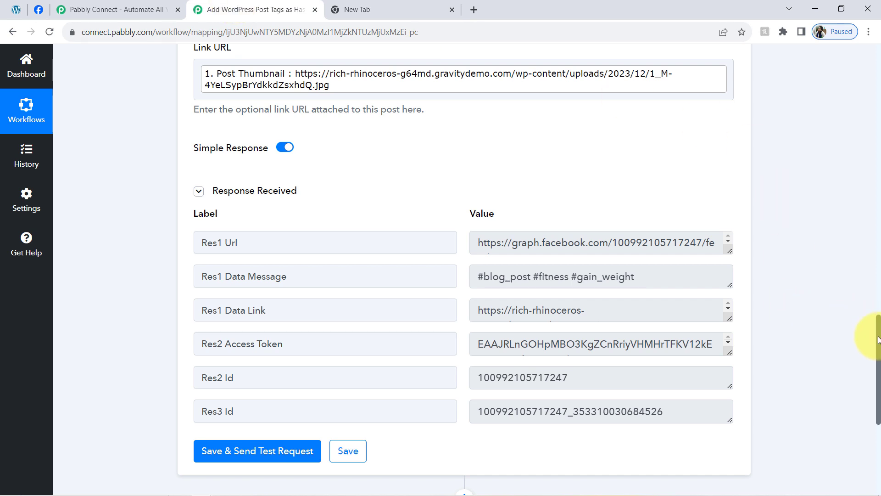
pyautogui.moveTo(879, 339); pyautogui.dragTo(861, 46)
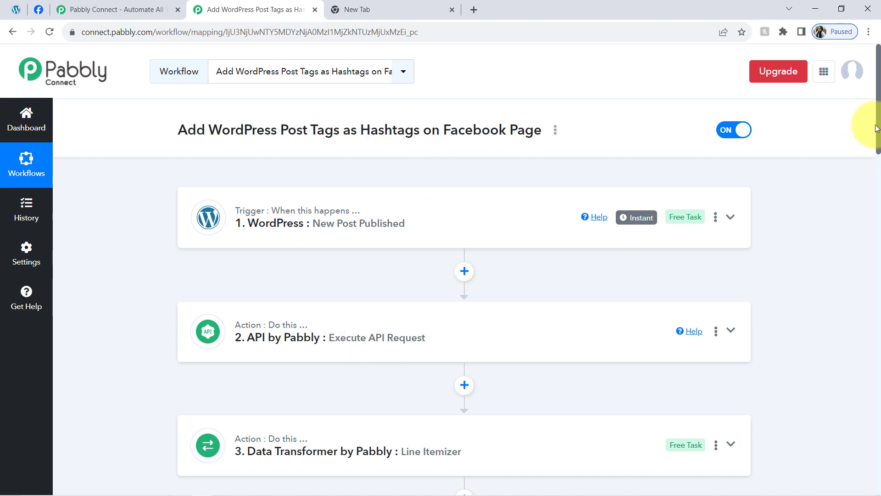
pyautogui.moveTo(878, 128); pyautogui.dragTo(875, 246)
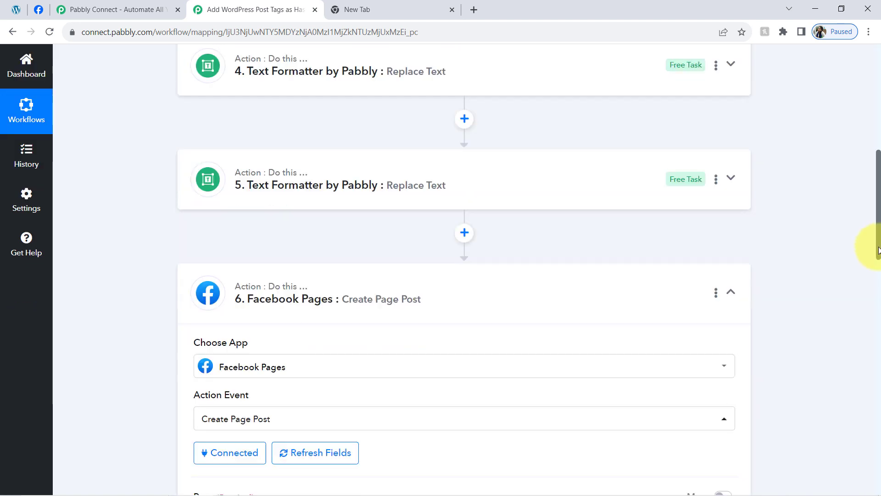
pyautogui.click(285, 294)
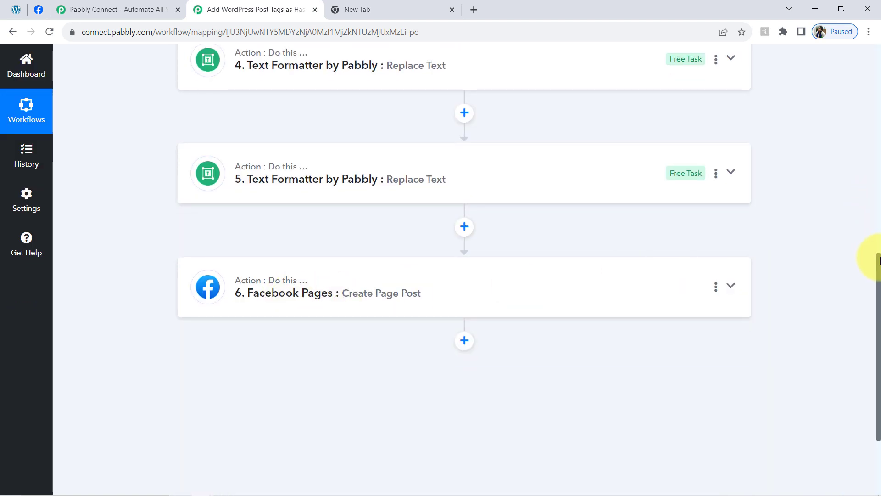
# Step: Expand the API by Pabbly step, review its request settings and select the whole received response
pyautogui.moveTo(878, 240); pyautogui.dragTo(878, 33)
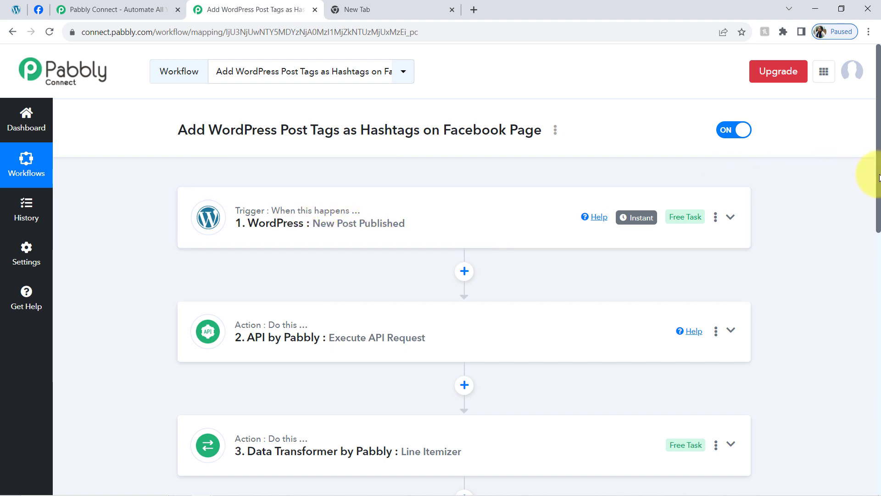
pyautogui.scroll(-3, 879, 183)
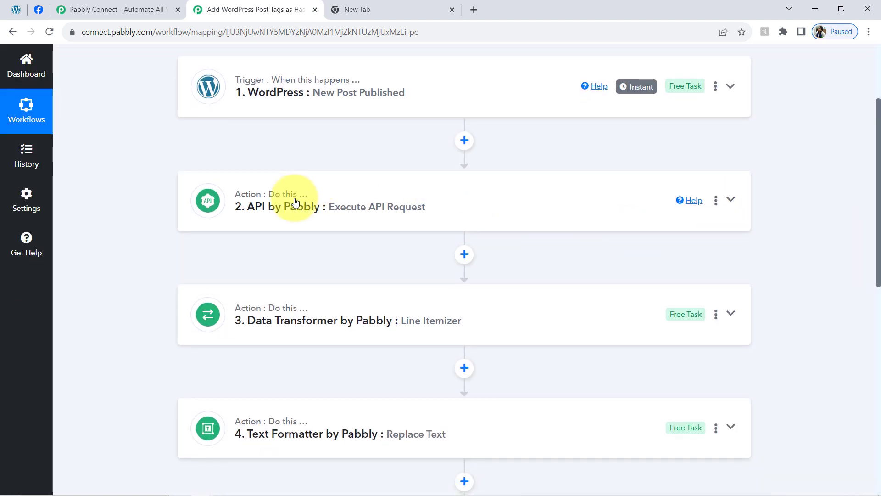
pyautogui.click(295, 203)
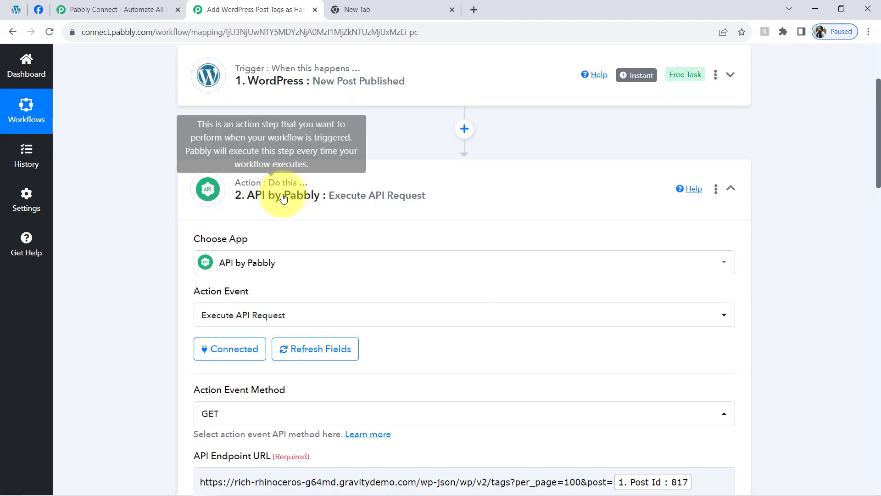
pyautogui.moveTo(875, 154); pyautogui.dragTo(877, 244)
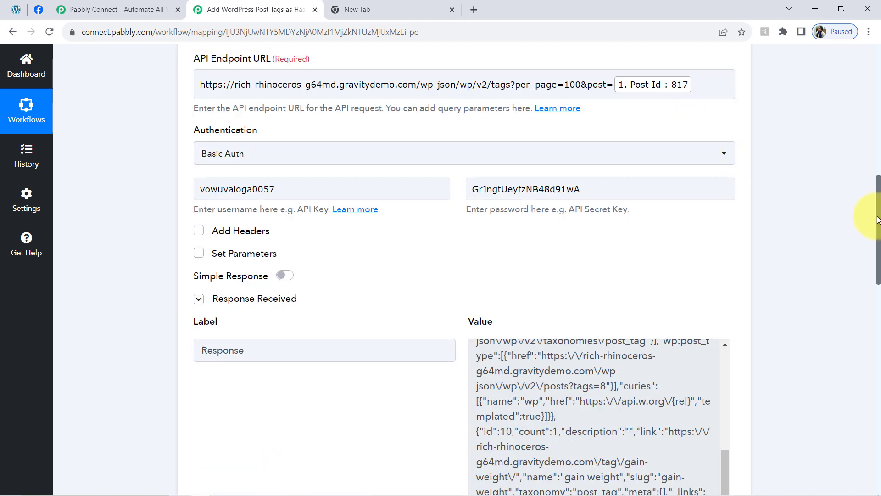
pyautogui.scroll(-4, 866, 232)
pyautogui.click(566, 246)
pyautogui.hotkey('ctrl', 'a')
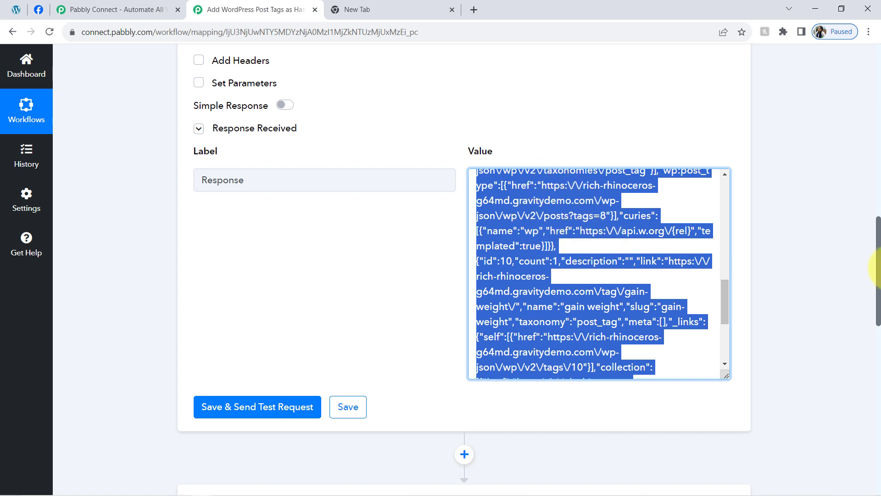
# Step: Rename workflow step 4 as "Text Formatter by Pabbly : Replacing the Hiphens"
pyautogui.scroll(-5, 875, 289)
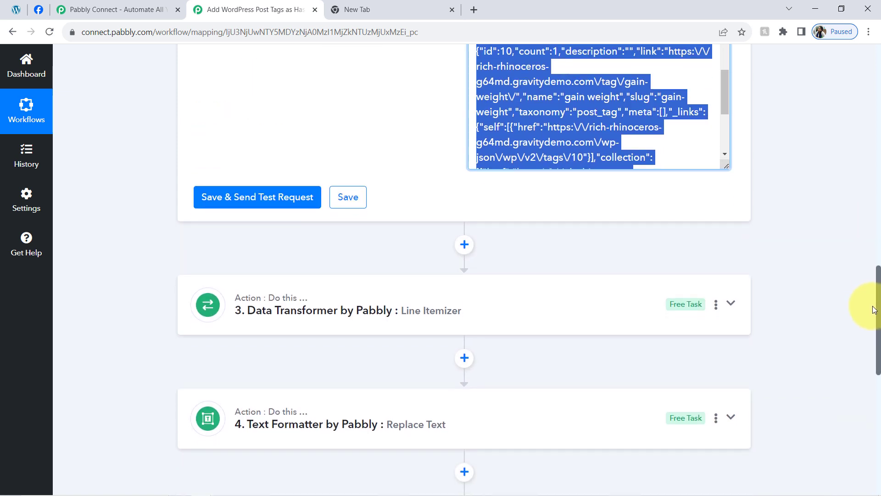
pyautogui.scroll(-2, 872, 328)
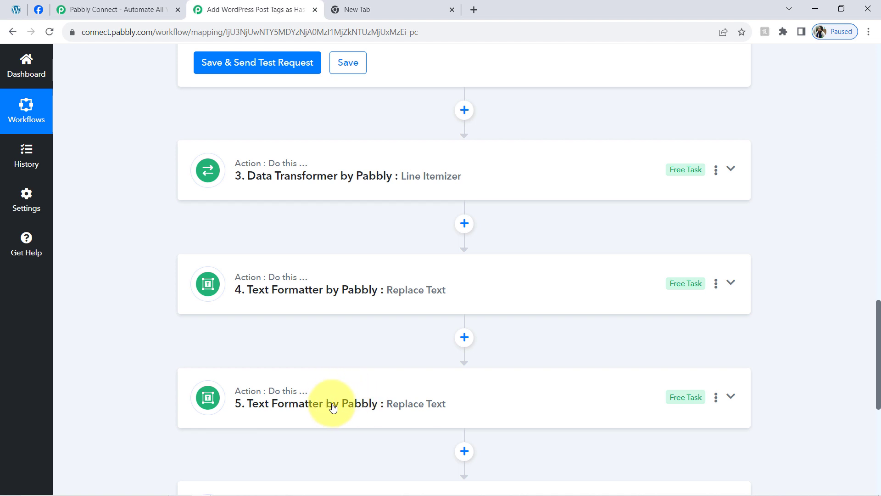
pyautogui.moveTo(879, 328)
pyautogui.mouseDown()
pyautogui.moveTo(879, 358)
pyautogui.moveTo(879, 342)
pyautogui.mouseUp()
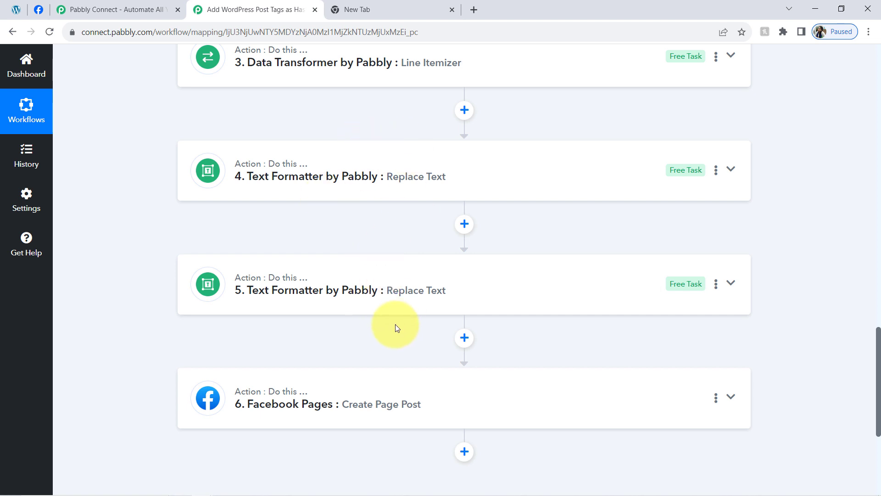
pyautogui.click(716, 170)
pyautogui.click(669, 193)
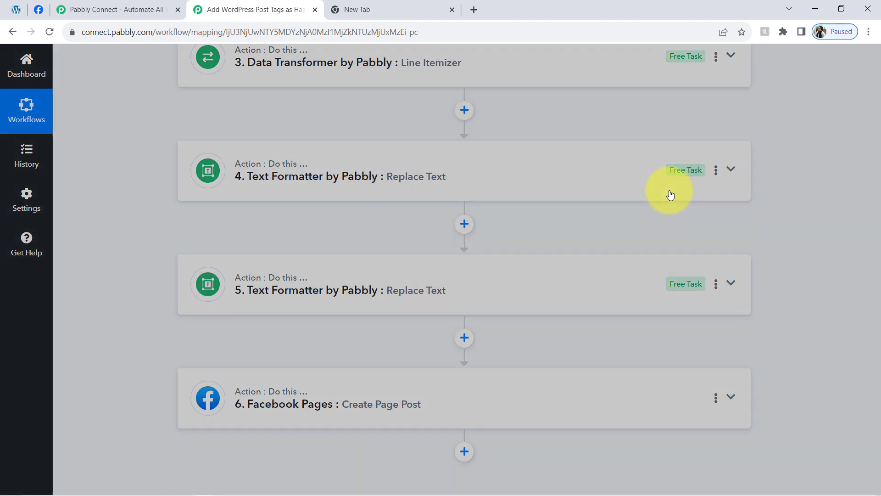
pyautogui.tripleClick(391, 284)
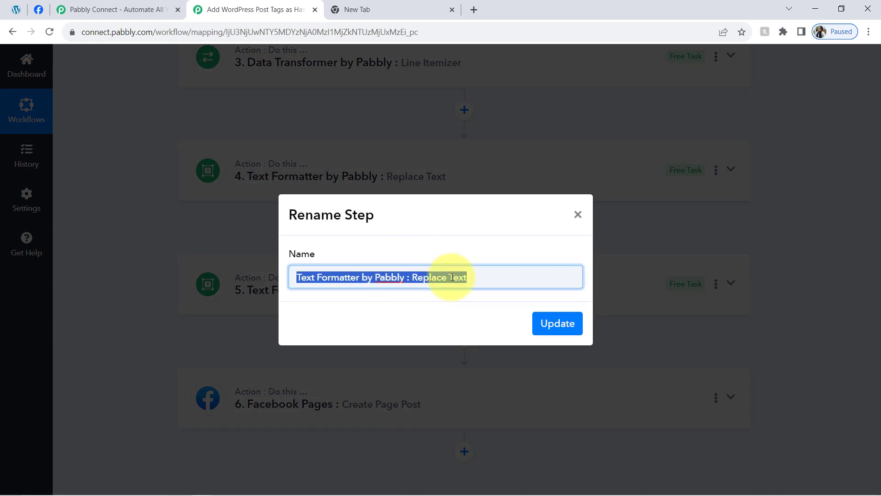
pyautogui.click(454, 276)
pyautogui.moveTo(412, 277); pyautogui.dragTo(442, 277)
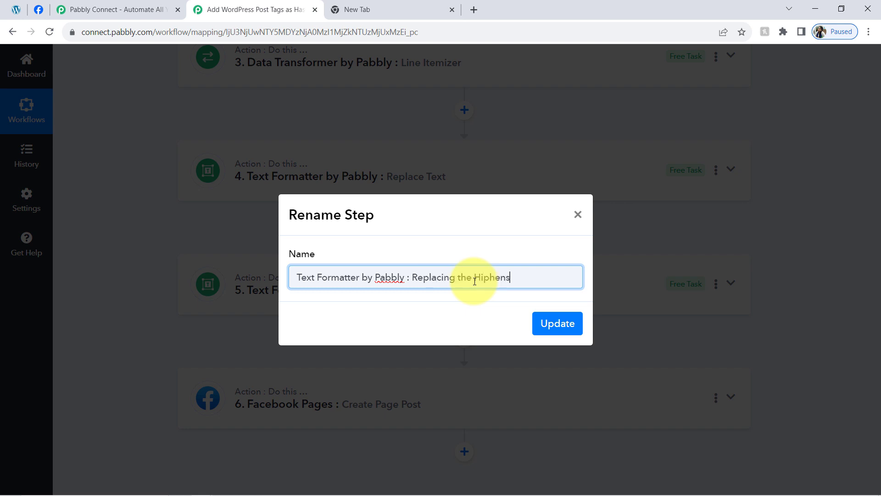
pyautogui.click(556, 331)
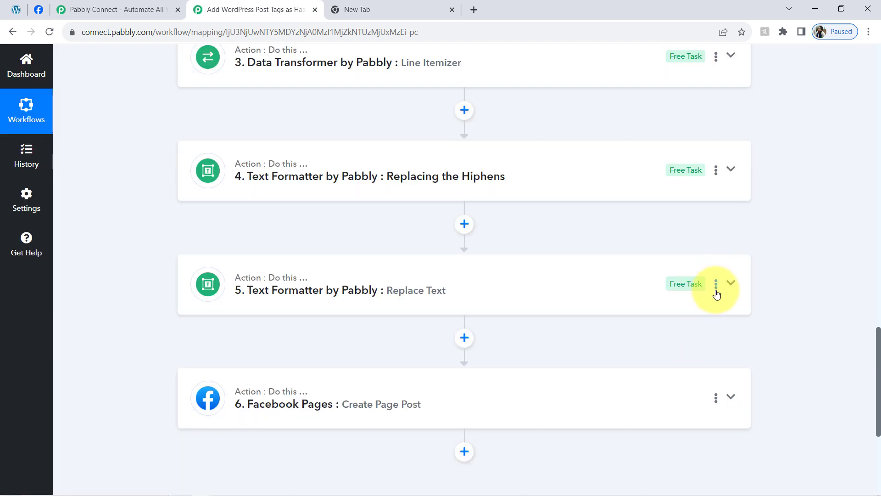
# Step: Rename workflow step 5 as "Text Formatter by Pabbly : Replacing the comma with #tags"
pyautogui.click(716, 285)
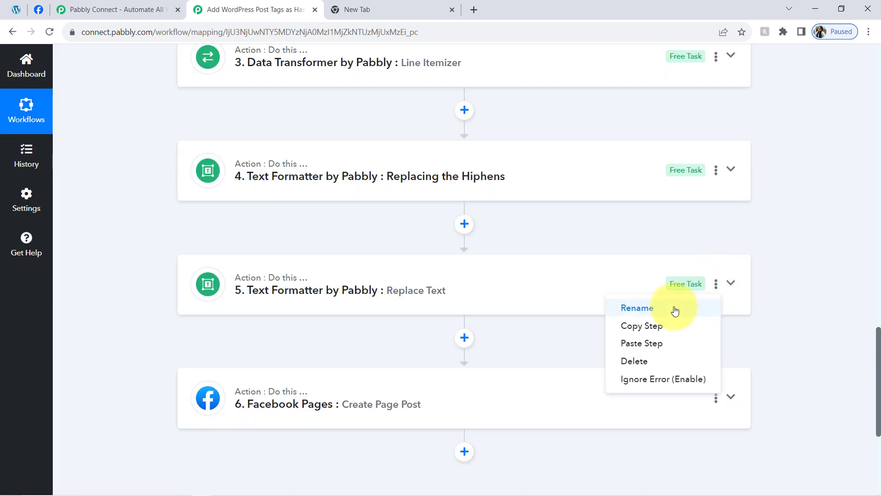
pyautogui.click(675, 308)
pyautogui.moveTo(443, 279); pyautogui.dragTo(488, 282)
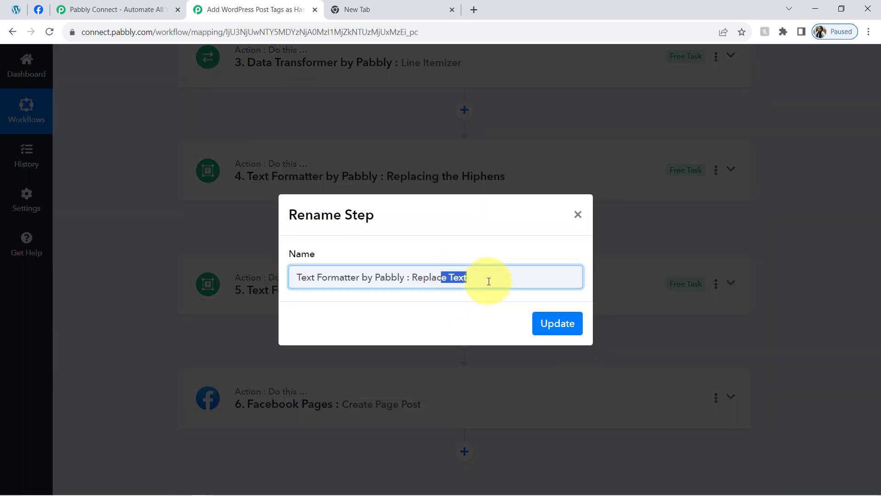
pyautogui.write('ing the comma wit')
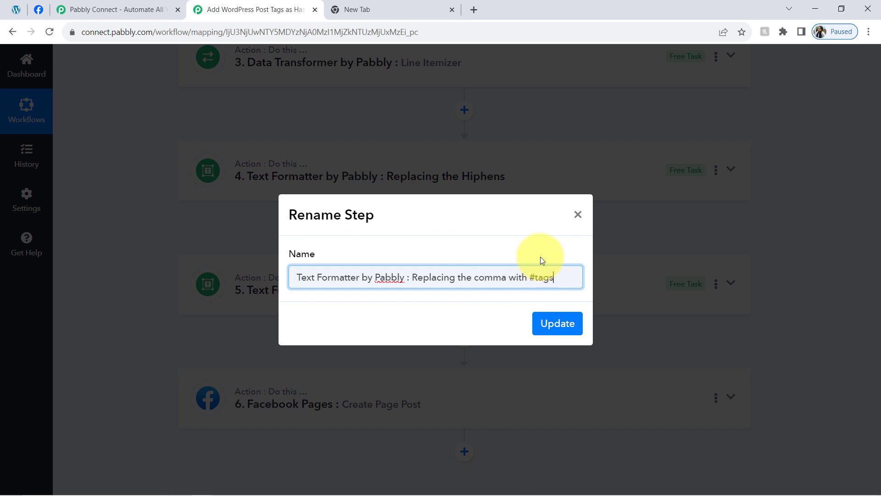
pyautogui.write('h #tags')
pyautogui.press('Return')
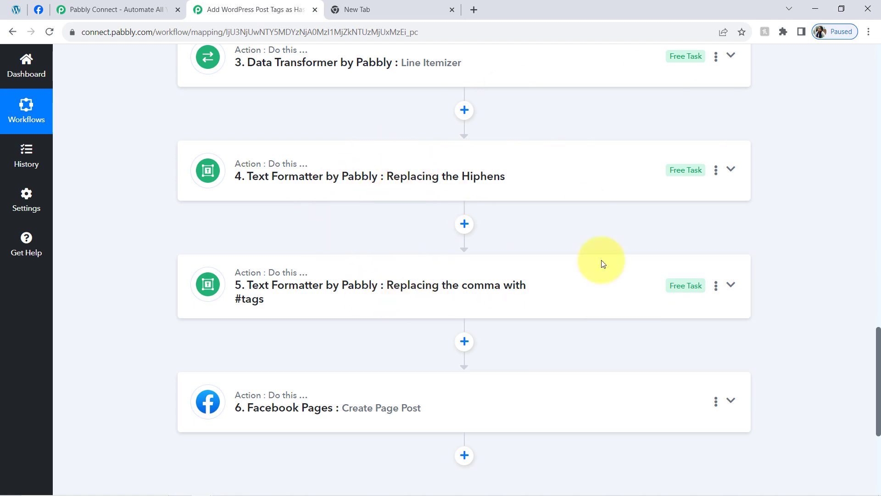
# Step: Collapse the API by Pabbly step, copy the workflow's share link and close the sharing dialog
pyautogui.moveTo(878, 360); pyautogui.dragTo(872, 29)
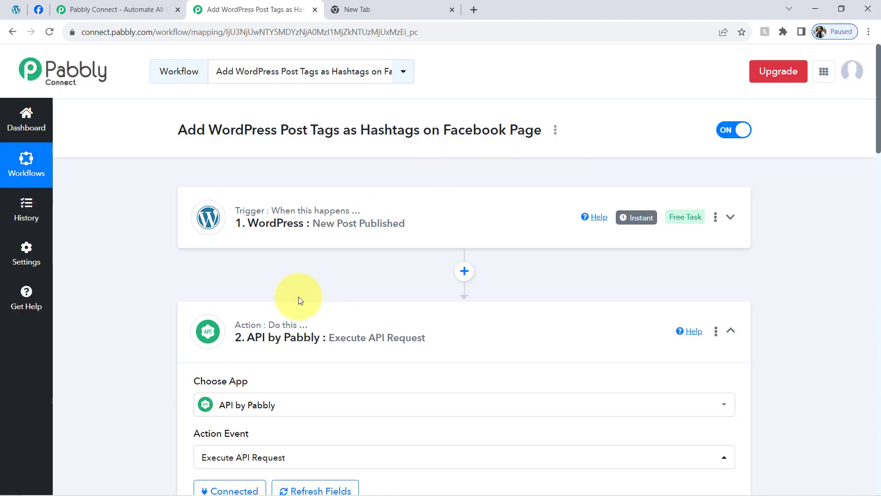
pyautogui.click(241, 339)
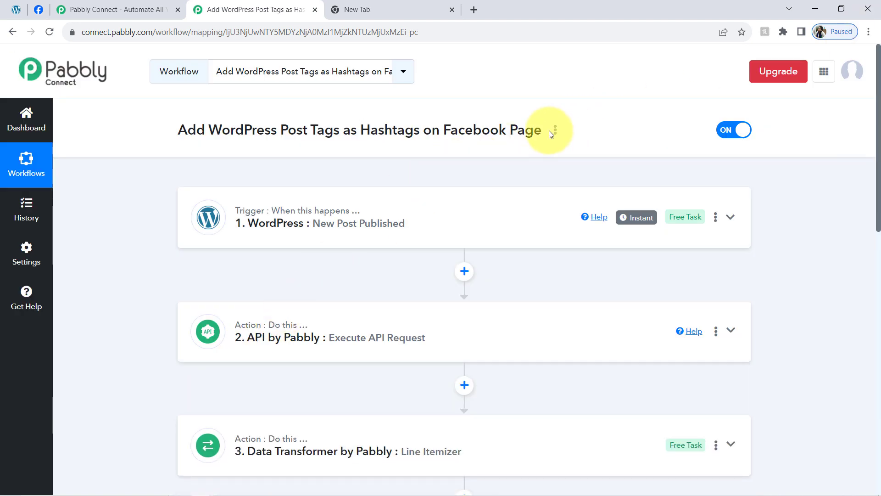
pyautogui.click(555, 131)
pyautogui.click(539, 218)
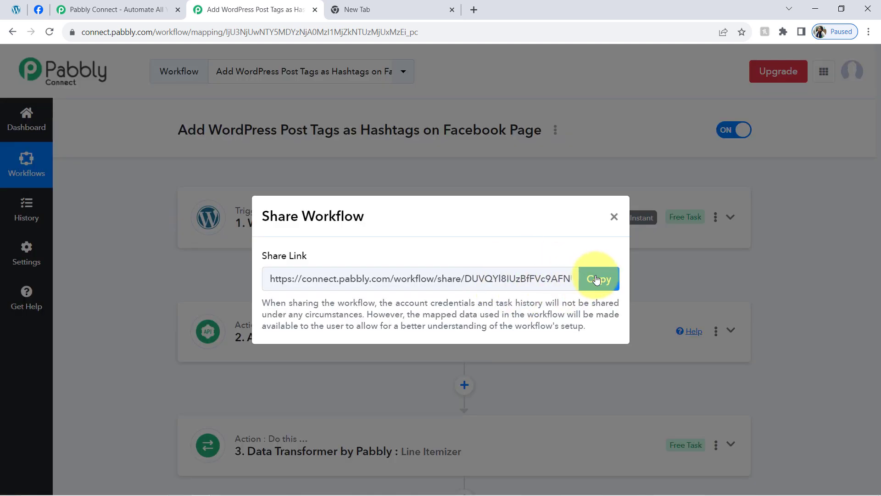
pyautogui.click(596, 279)
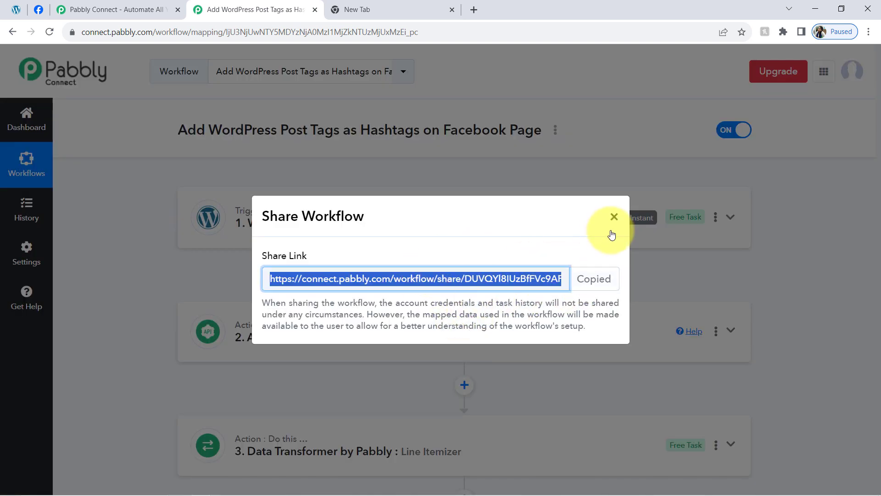
pyautogui.click(613, 217)
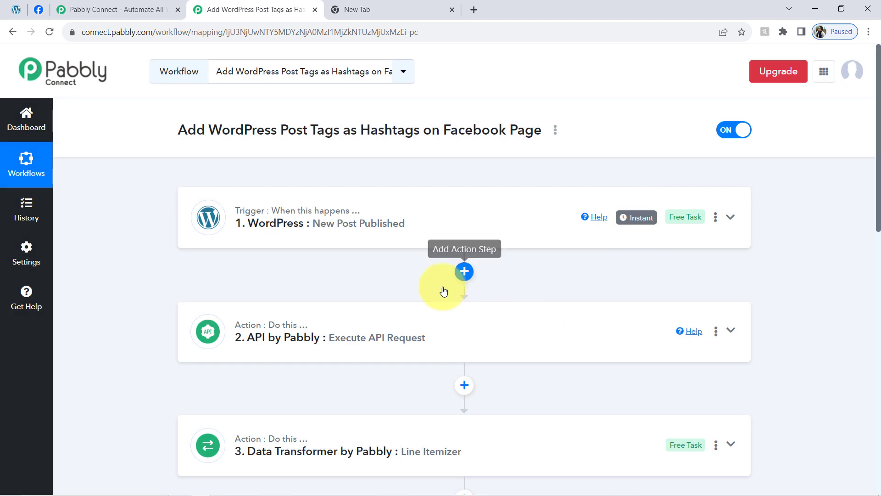
# Step: Review the <site> placeholder in the tags endpoint in Notepad, and switch to the WordPress post editor to check the site address
pyautogui.click(223, 487)
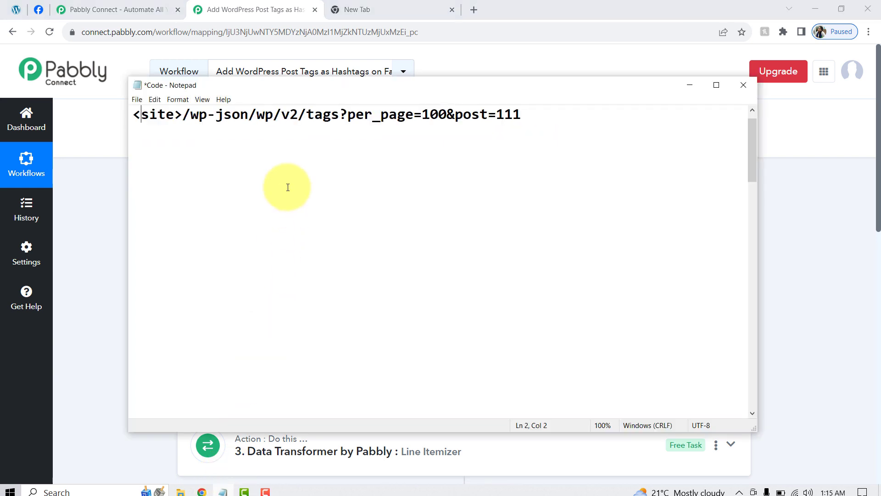
pyautogui.click(287, 153)
pyautogui.moveTo(181, 115); pyautogui.dragTo(134, 114)
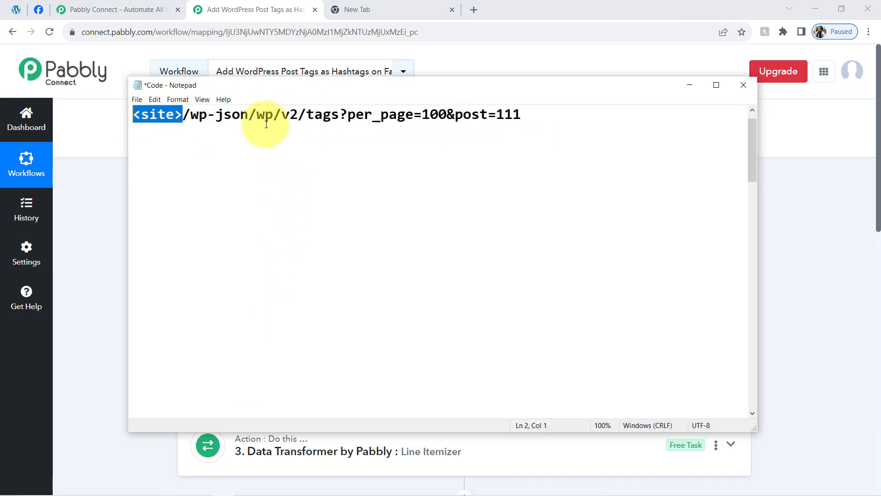
pyautogui.doubleClick(152, 116)
pyautogui.click(172, 117)
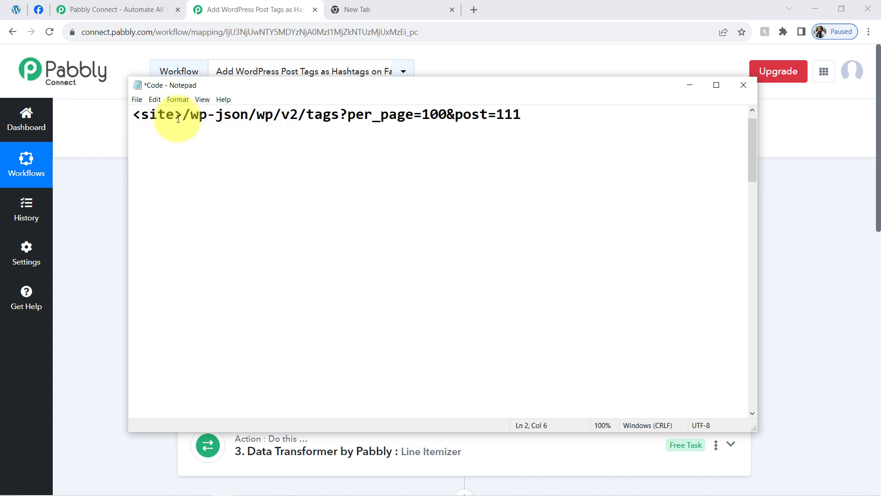
pyautogui.hotkey('shift', 'End')
pyautogui.click(276, 58)
pyautogui.click(16, 9)
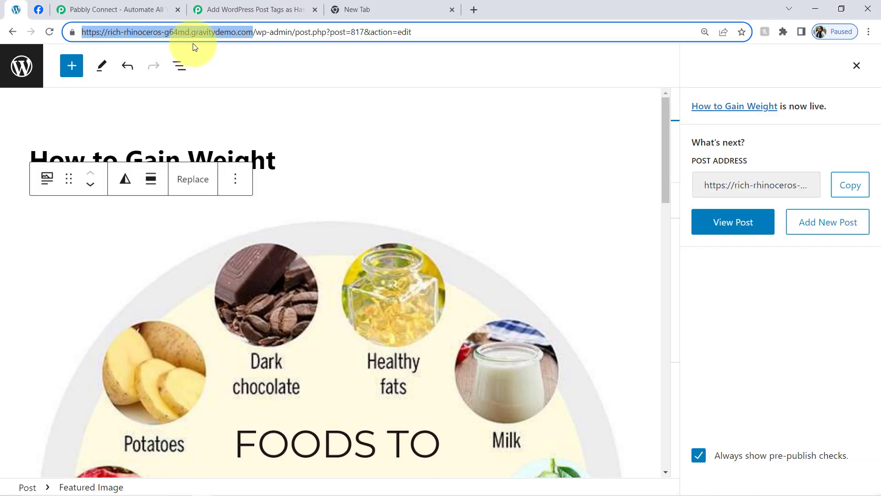